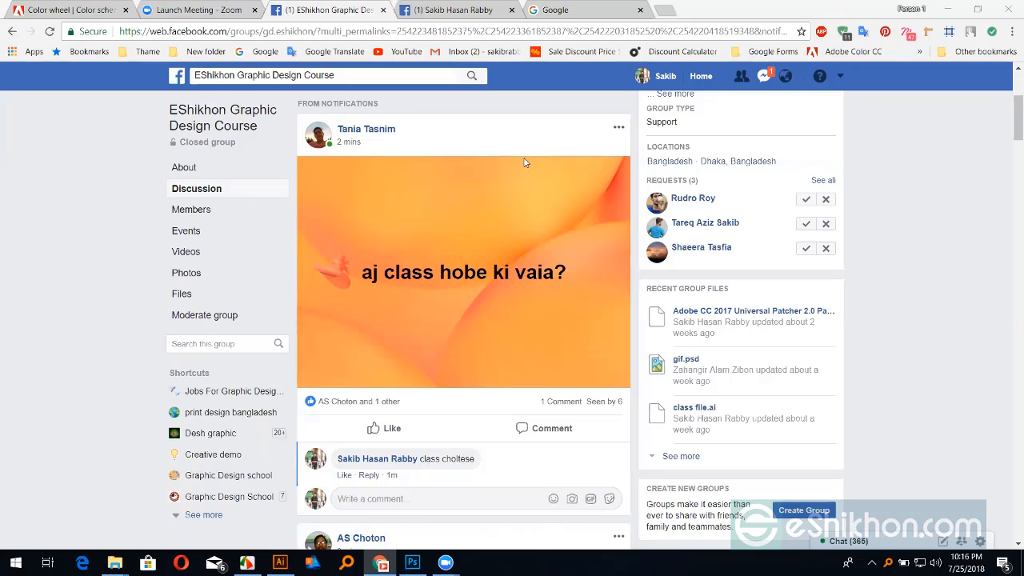
- Switch to Photoshop and close the open mockup documents, discarding the changes to Untitled-1
{"action": "key", "text": "alt+Tab"}
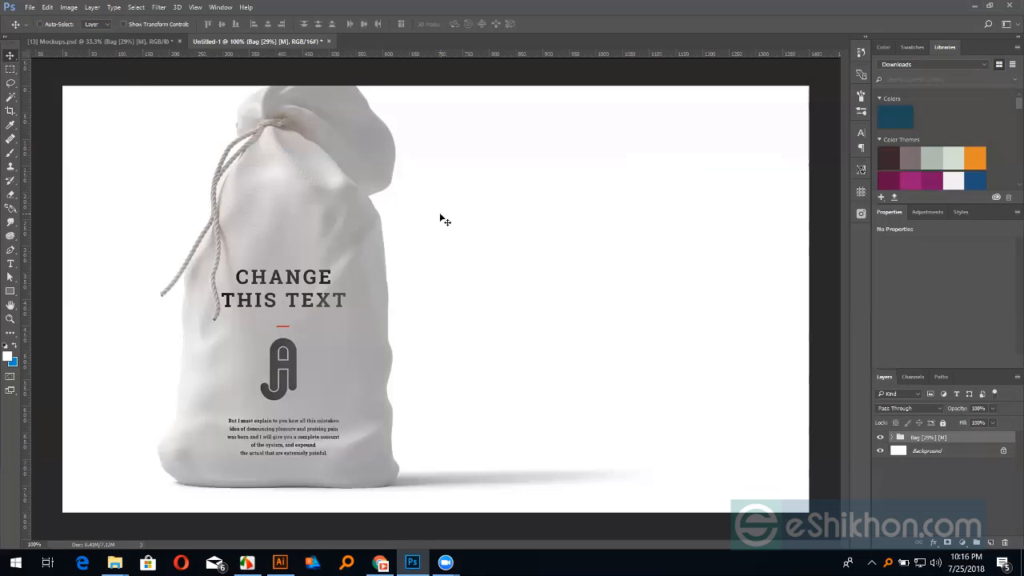
{"action": "scroll", "coordinate": [444, 220], "scroll_direction": "up", "scroll_amount": 1}
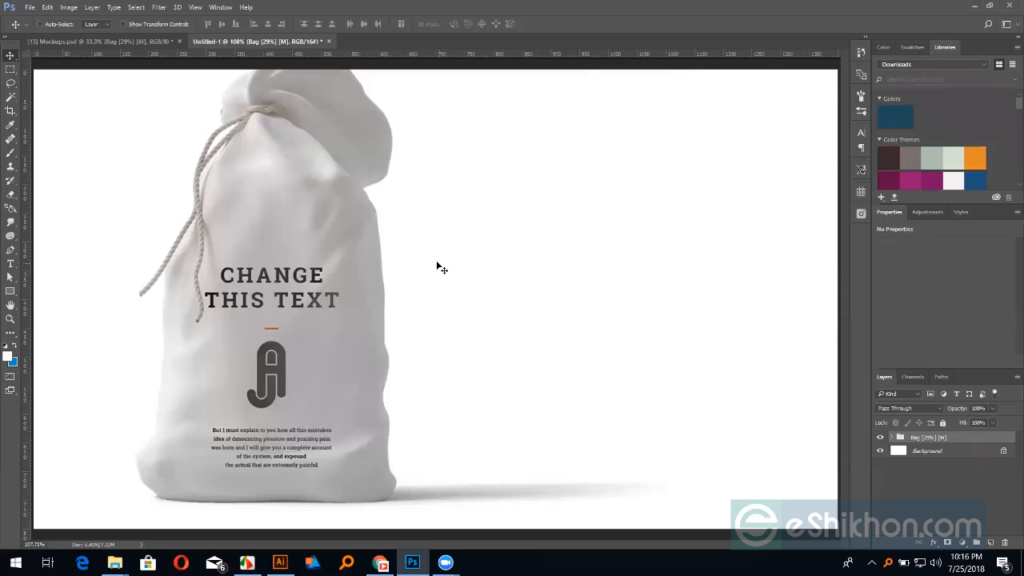
{"action": "left_click", "coordinate": [328, 41]}
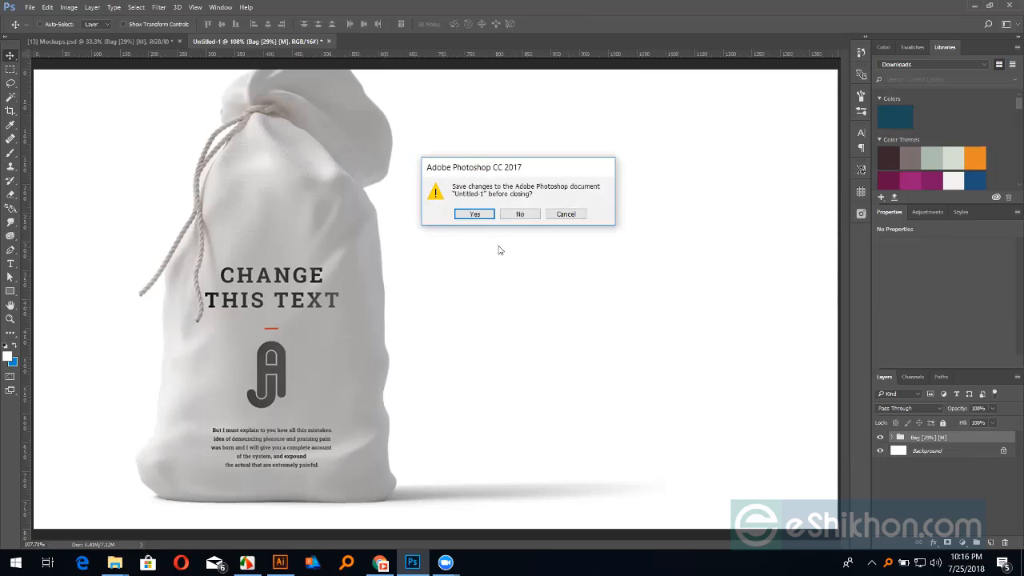
{"action": "left_click", "coordinate": [518, 214]}
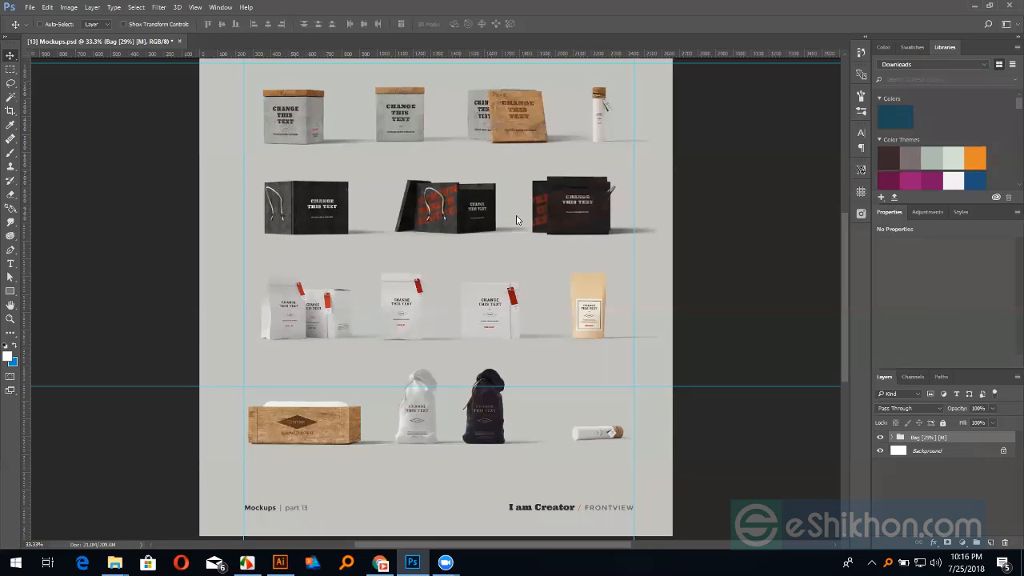
{"action": "left_click", "coordinate": [516, 220]}
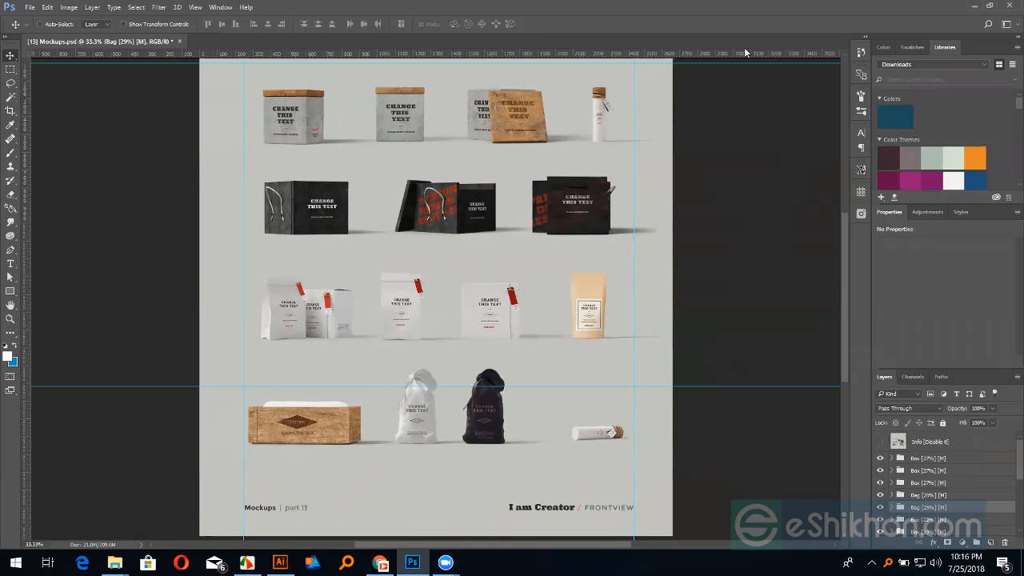
{"action": "left_click", "coordinate": [975, 7]}
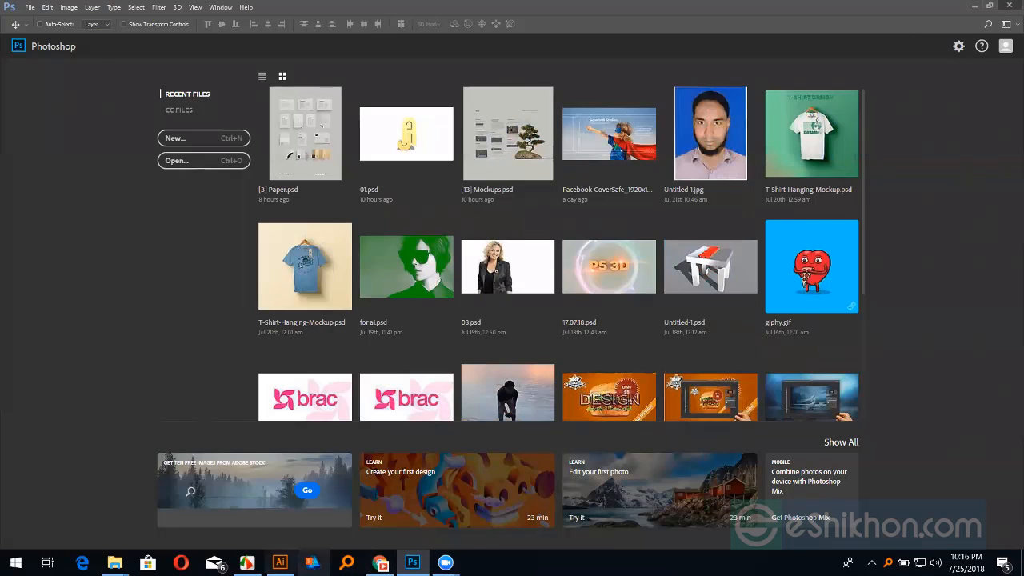
{"action": "left_click", "coordinate": [280, 563]}
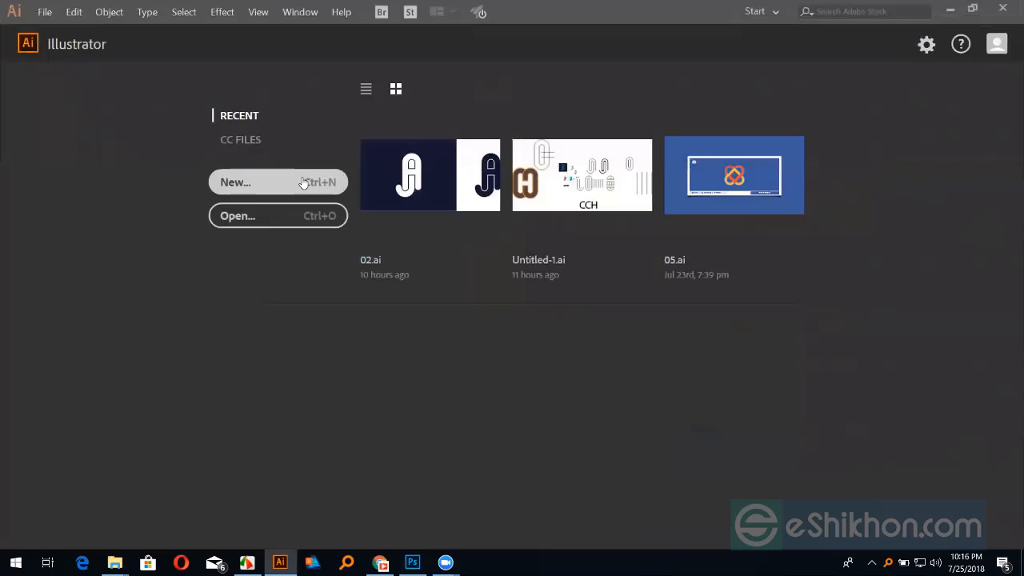
{"action": "left_click", "coordinate": [390, 169]}
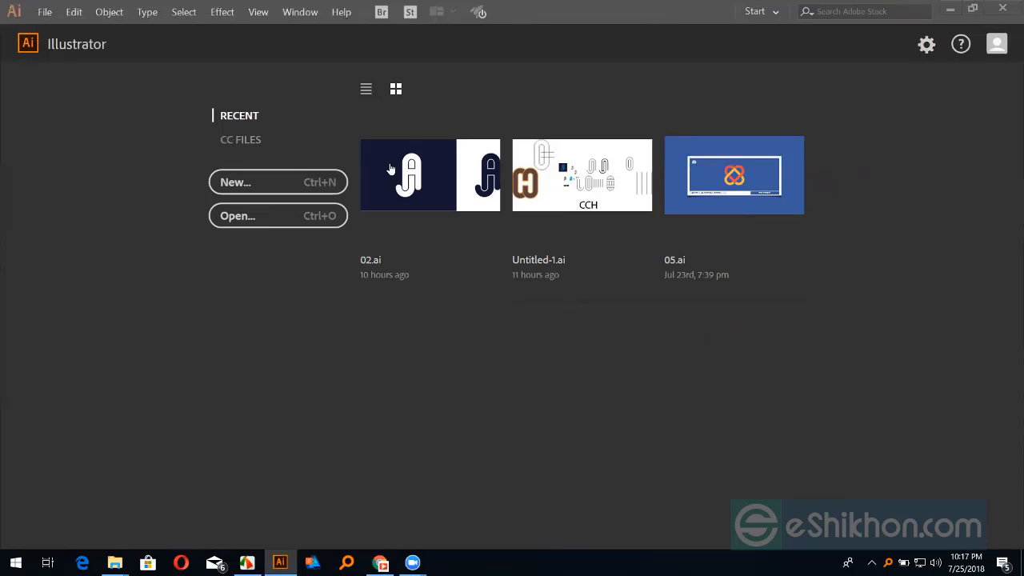
{"action": "left_click", "coordinate": [949, 8]}
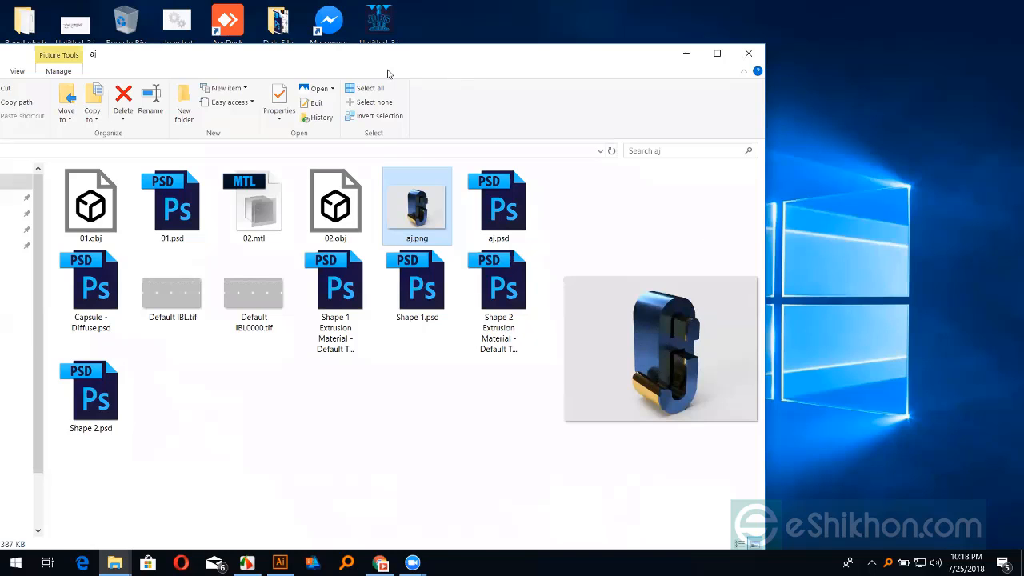
{"action": "key", "text": "super+d"}
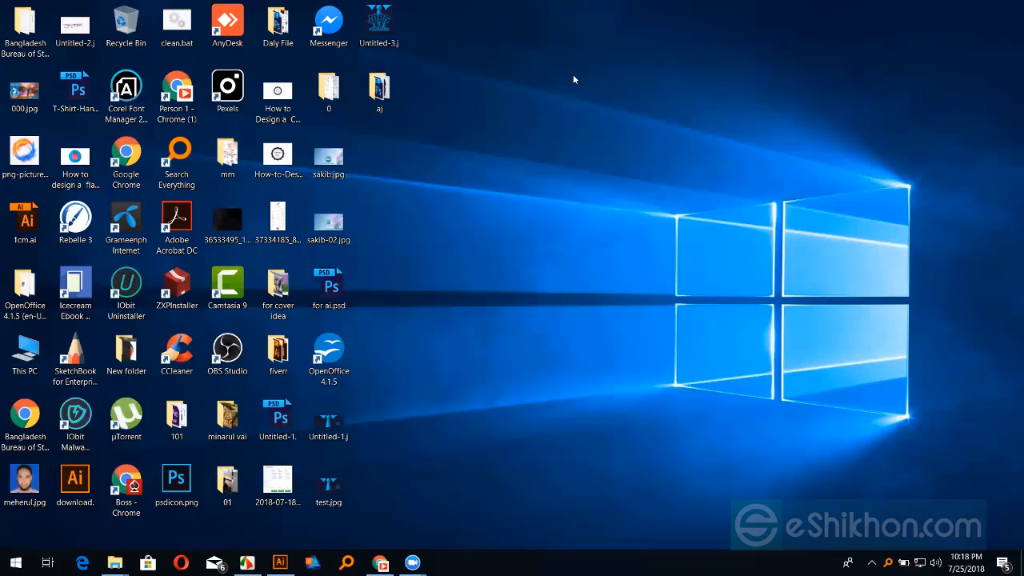
- Return to the Facebook group in the browser, minimise the Grameenphone Internet window and look through the recent posts
{"action": "key", "text": "alt+Tab"}
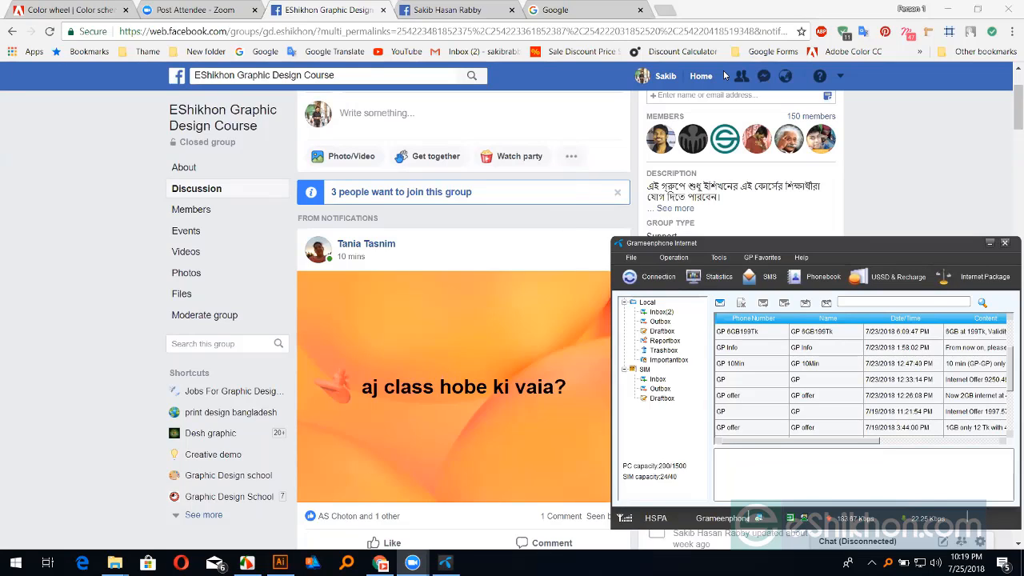
{"action": "left_click", "coordinate": [990, 242]}
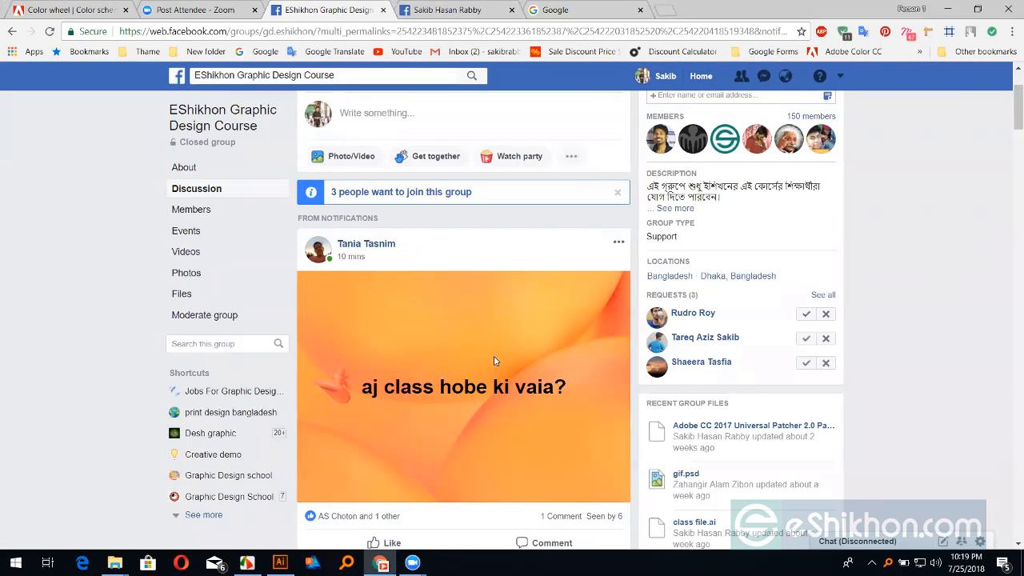
{"action": "scroll", "coordinate": [494, 359], "scroll_direction": "down", "scroll_amount": 1}
{"action": "scroll", "coordinate": [496, 348], "scroll_direction": "down", "scroll_amount": 6}
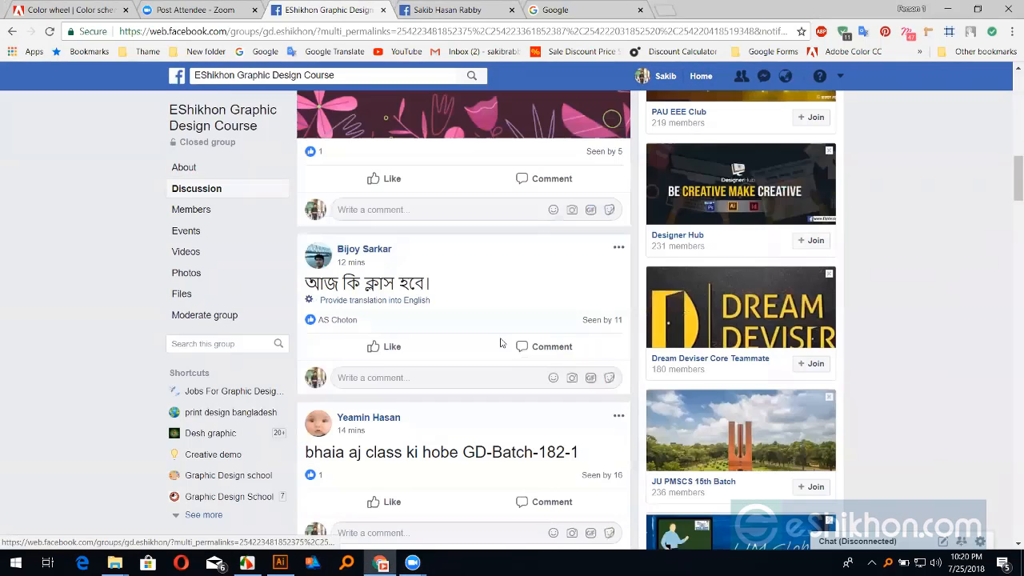
{"action": "scroll", "coordinate": [508, 324], "scroll_direction": "down", "scroll_amount": 1}
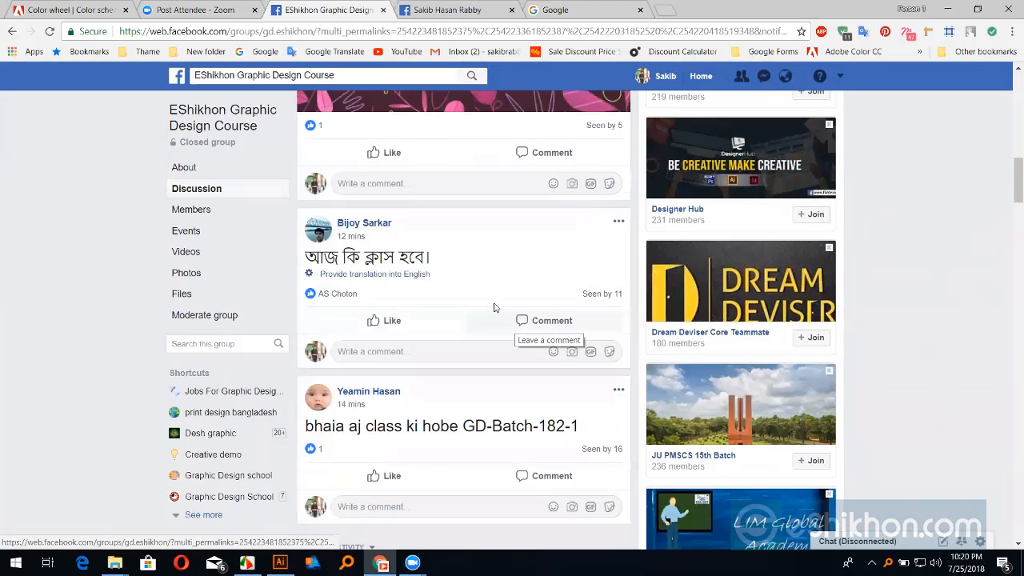
{"action": "scroll", "coordinate": [494, 308], "scroll_direction": "up", "scroll_amount": 3}
{"action": "scroll", "coordinate": [493, 308], "scroll_direction": "up", "scroll_amount": 5}
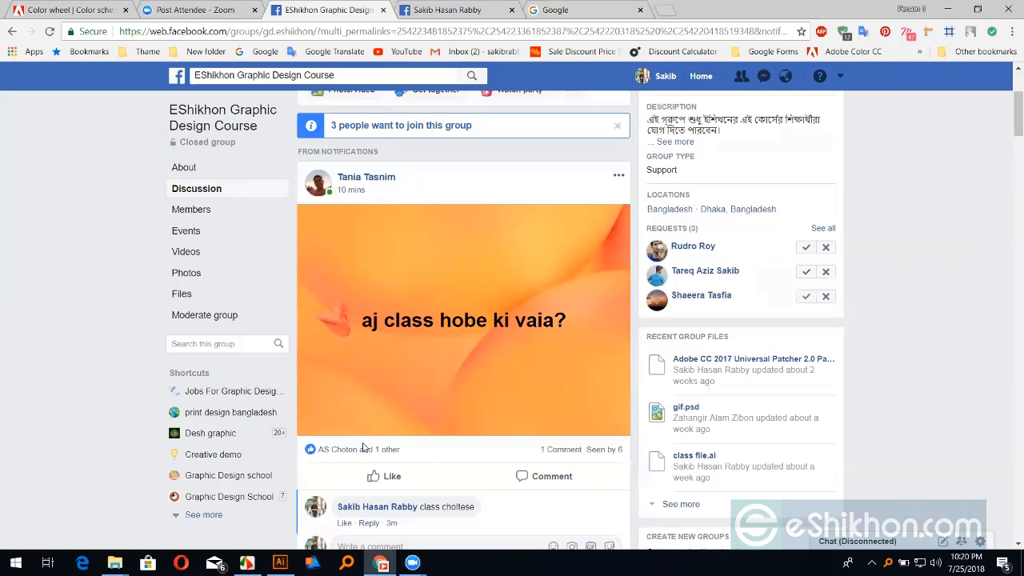
- Switch to Illustrator and create an 800 x 600 px RGB document with one artboard fitted to the window
{"action": "mouse_move", "coordinate": [279, 562]}
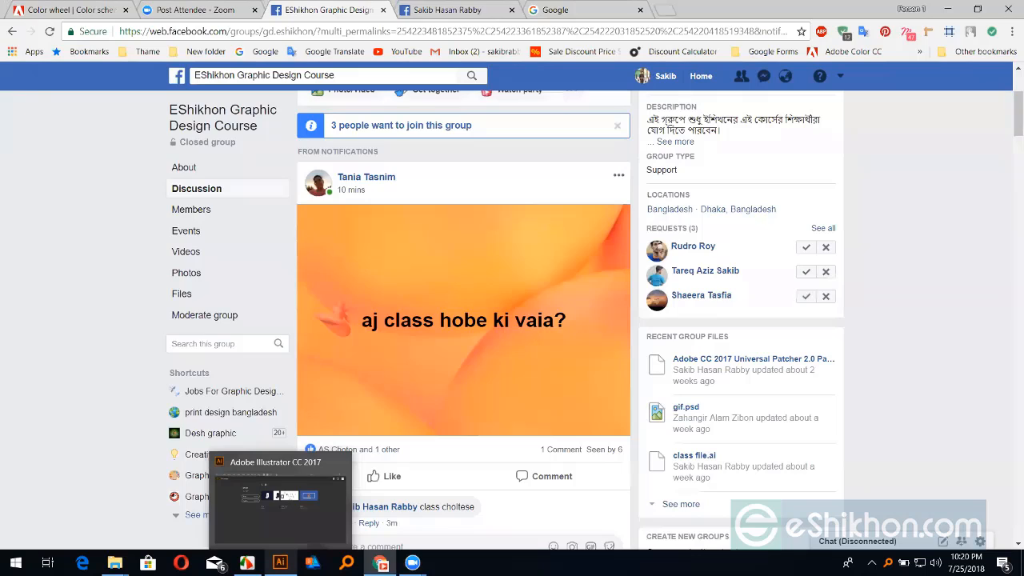
{"action": "left_click", "coordinate": [276, 495]}
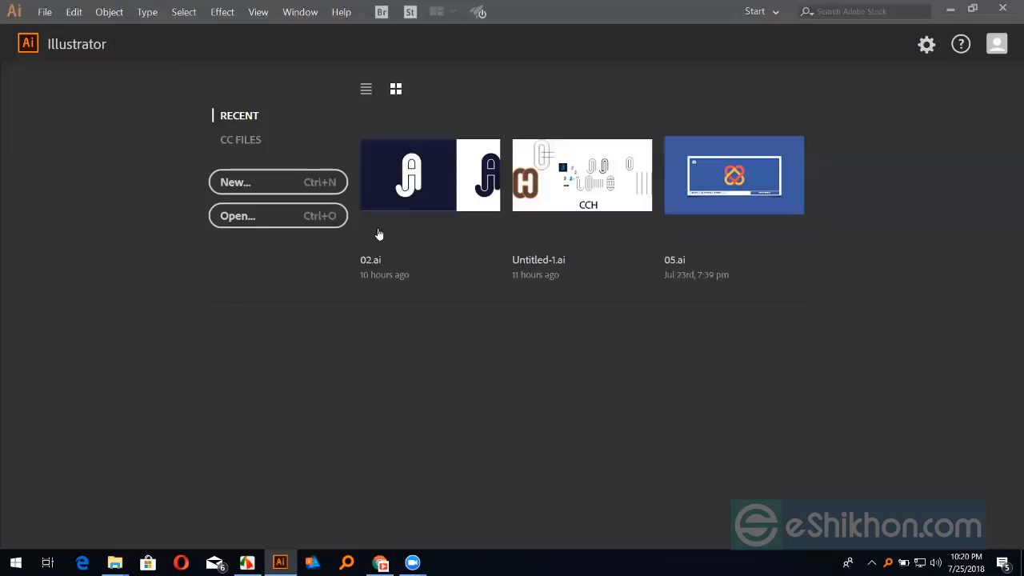
{"action": "left_click", "coordinate": [295, 184]}
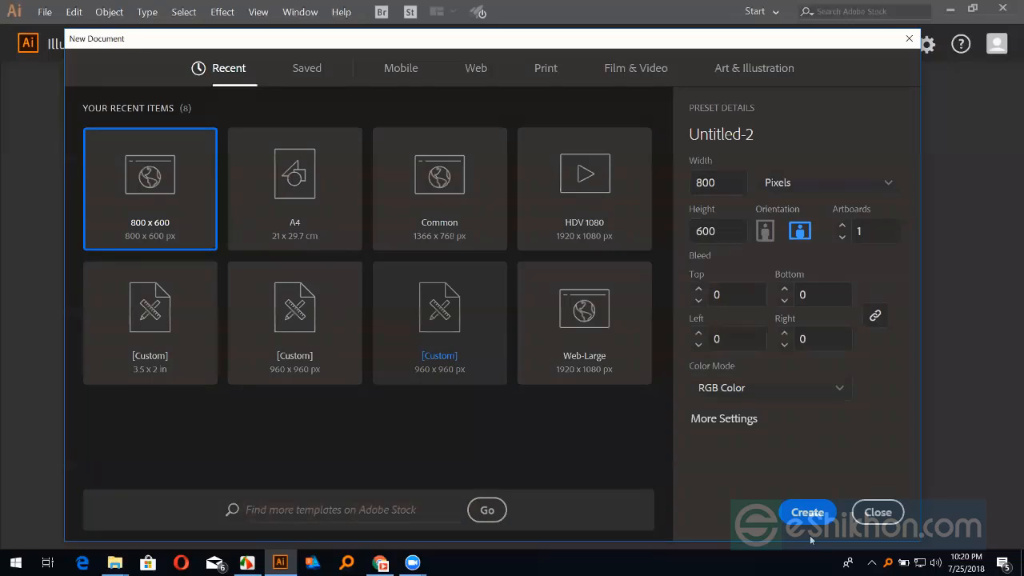
{"action": "left_click", "coordinate": [806, 510]}
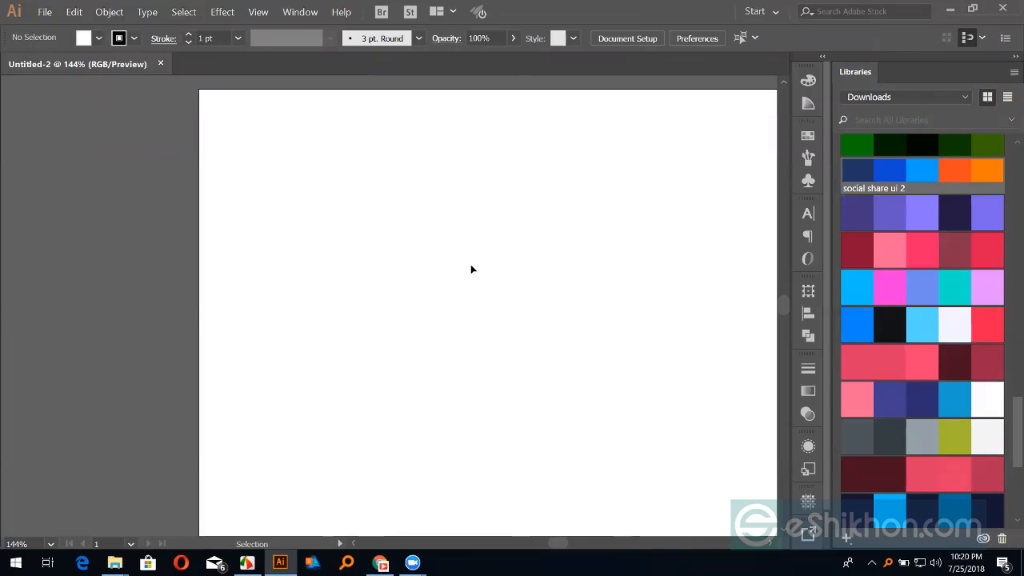
{"action": "key", "text": "ctrl+0"}
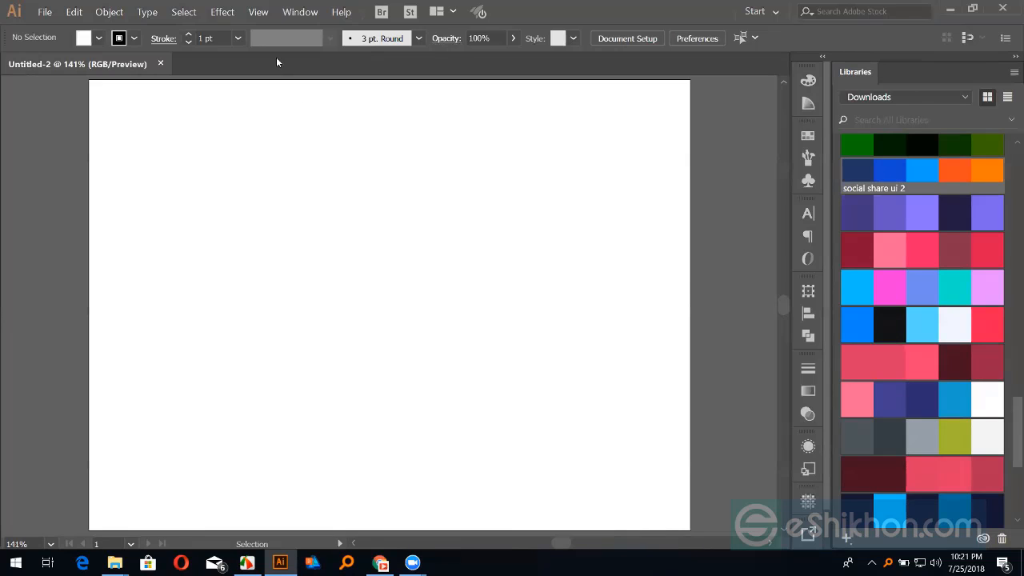
- Display the Tools panel and move it down so that it clears the menu bar
{"action": "left_click", "coordinate": [251, 18]}
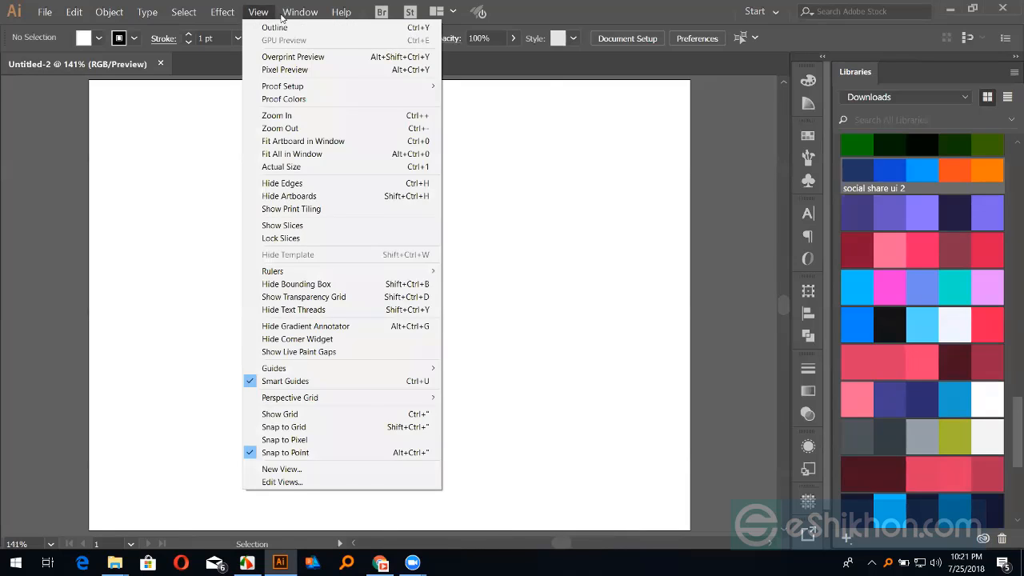
{"action": "mouse_move", "coordinate": [318, 13]}
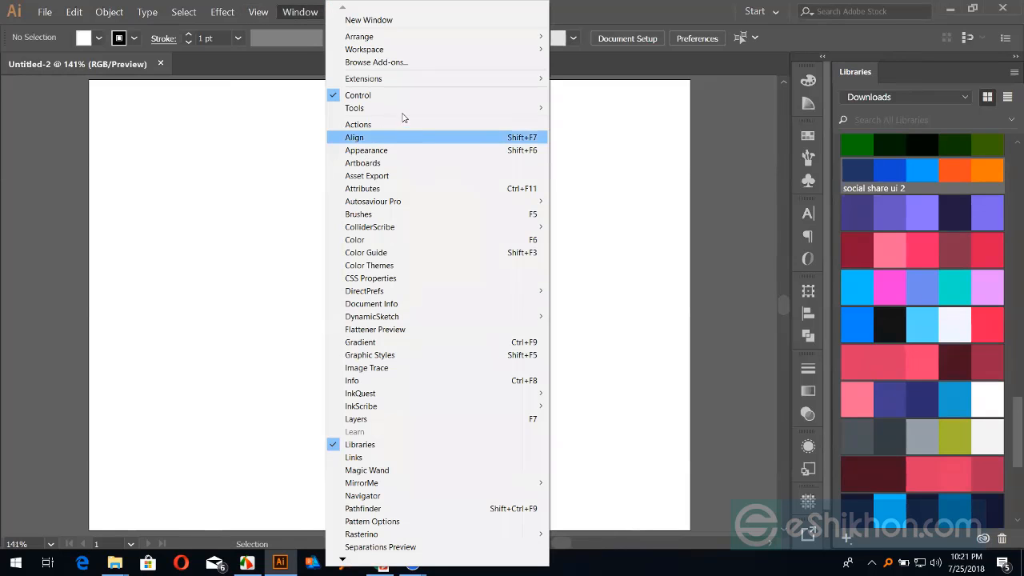
{"action": "mouse_move", "coordinate": [426, 109]}
{"action": "left_click", "coordinate": [581, 108]}
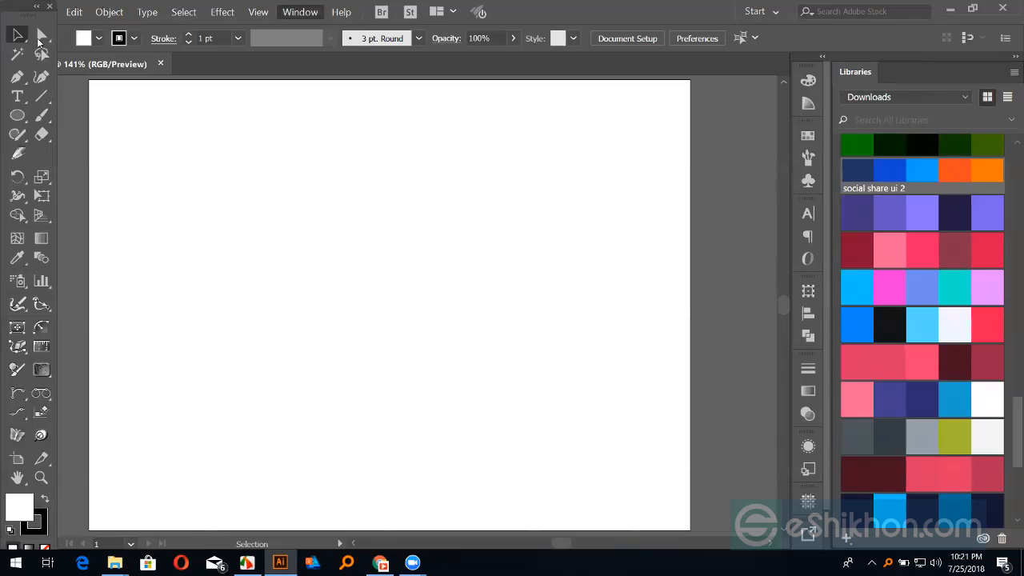
{"action": "left_click_drag", "start_coordinate": [21, 14], "coordinate": [27, 38]}
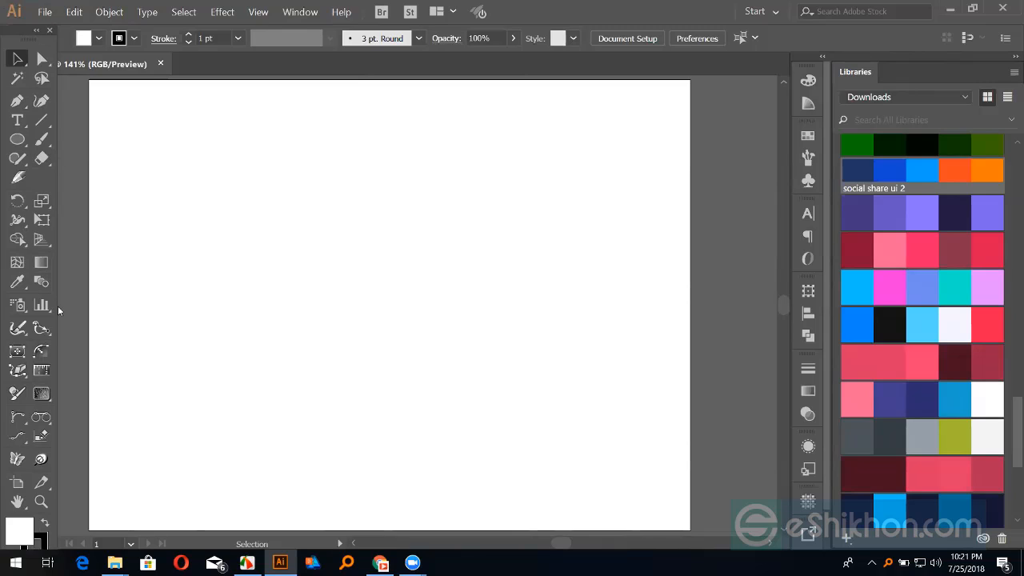
{"action": "left_click", "coordinate": [18, 240]}
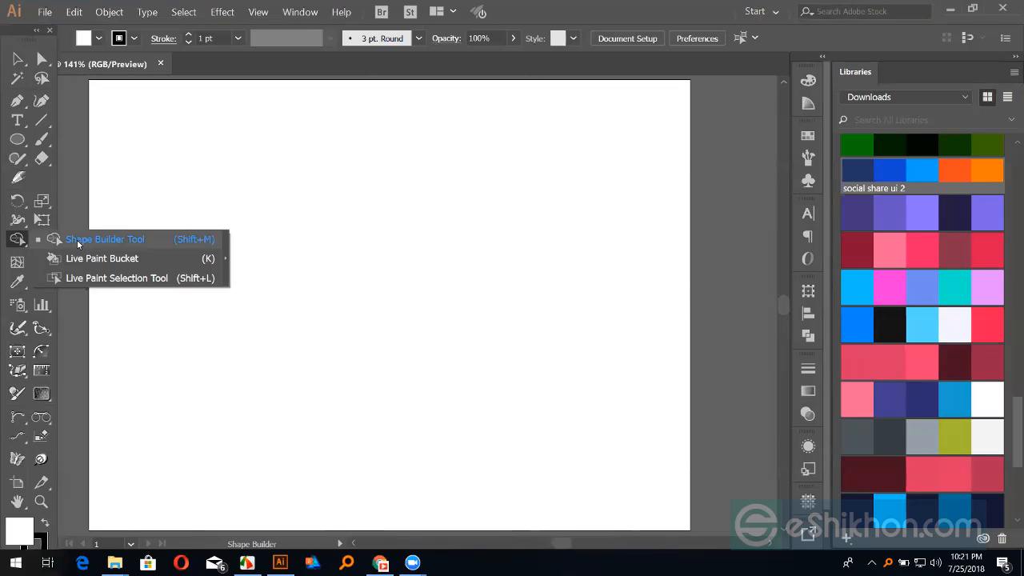
{"action": "left_click", "coordinate": [78, 240]}
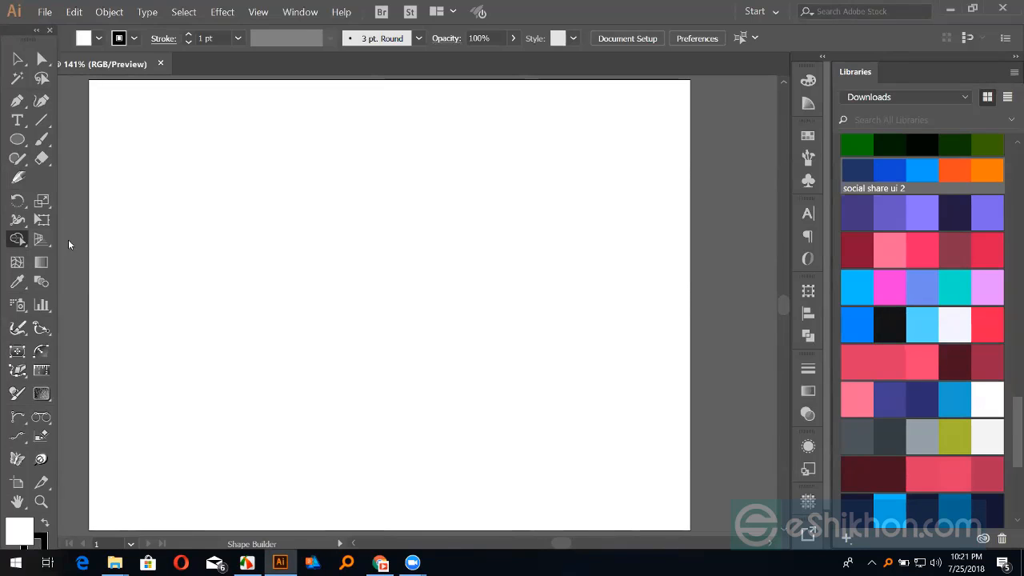
{"action": "left_click", "coordinate": [23, 226]}
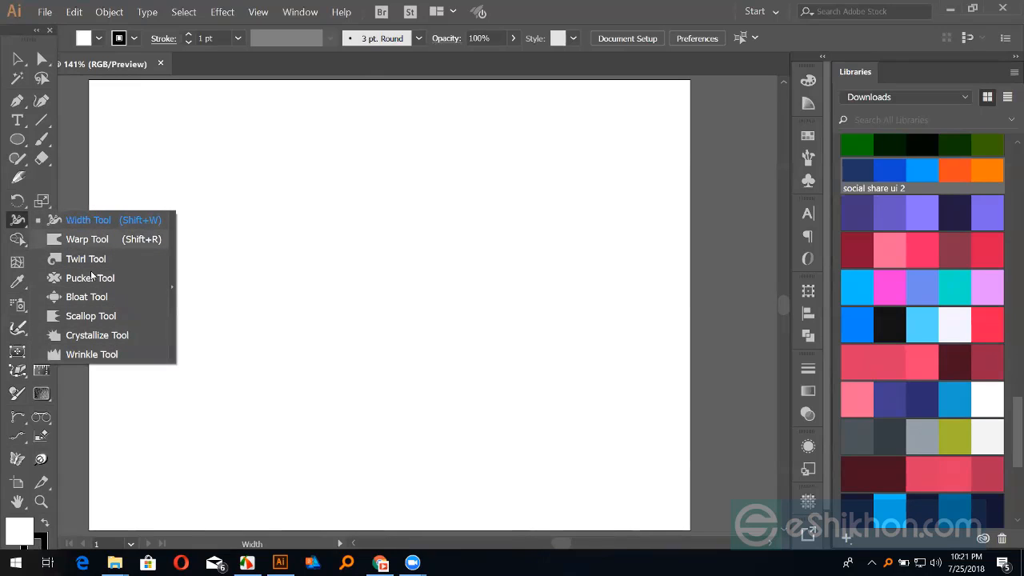
{"action": "left_click", "coordinate": [17, 225]}
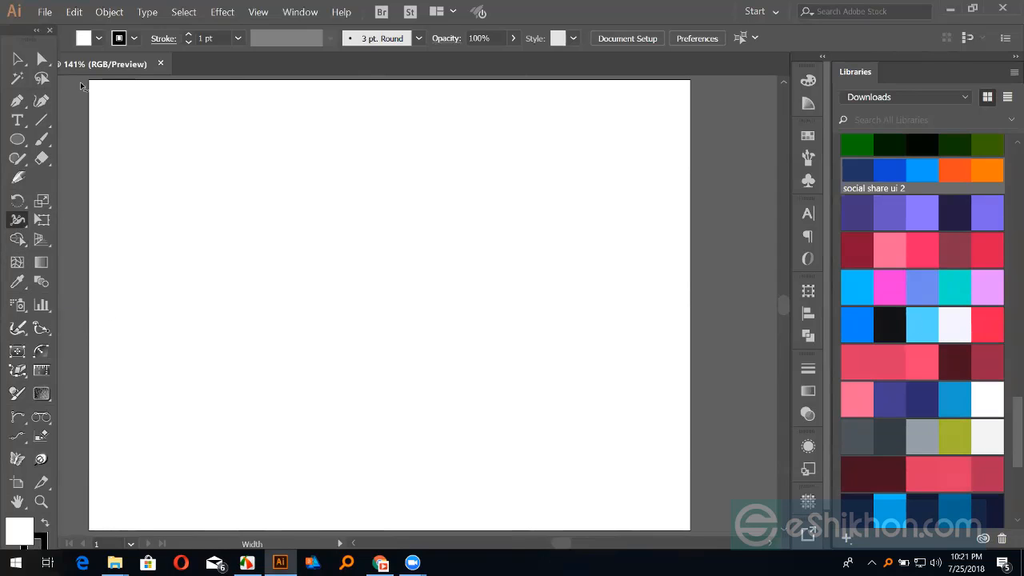
{"action": "key", "text": "v"}
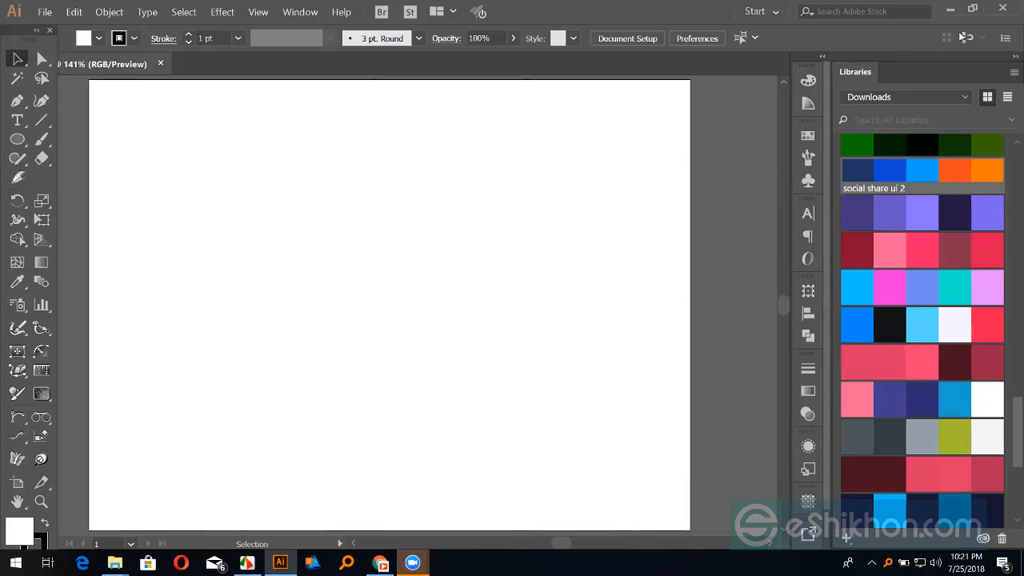
{"action": "left_click", "coordinate": [42, 220]}
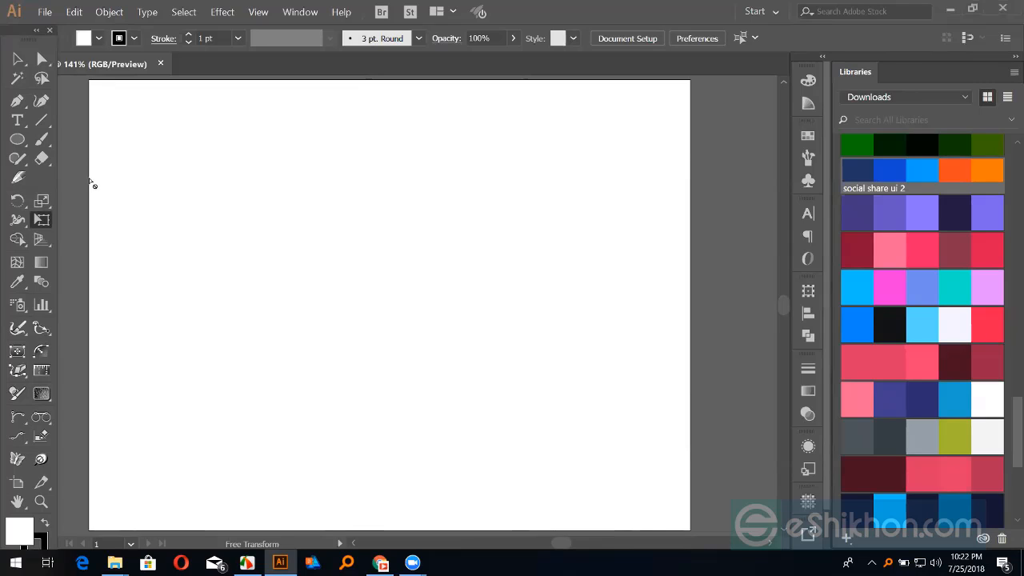
{"action": "key", "text": "v"}
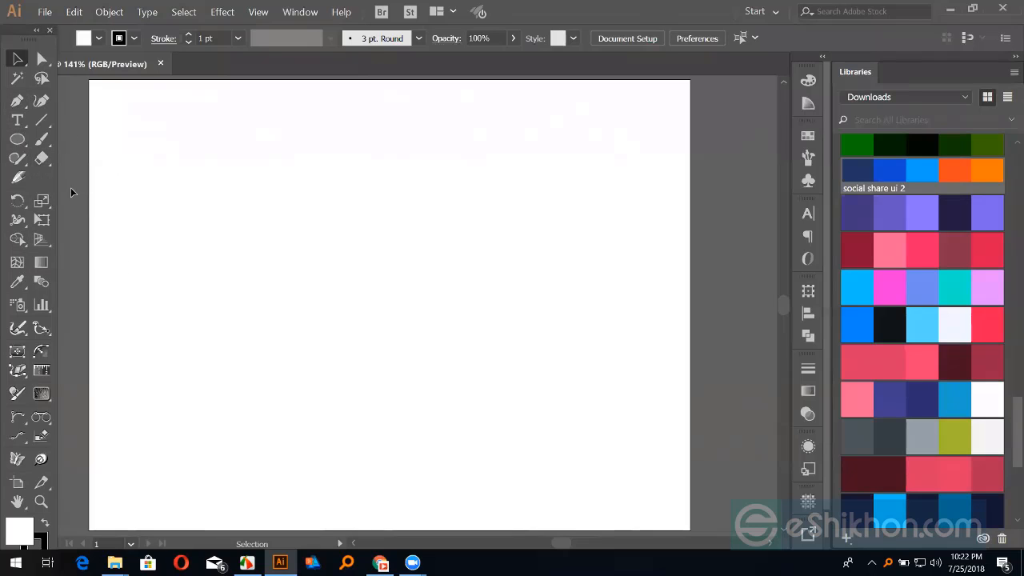
- Tear off the shape tools as a floating panel and draw a circle with the Ellipse tool in the artboard's left half
{"action": "key", "text": "m"}
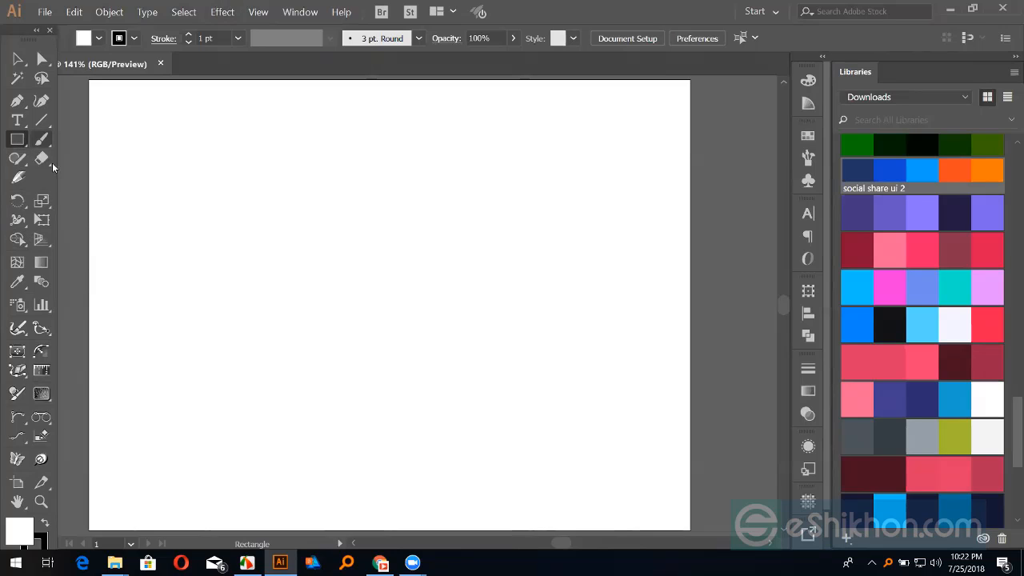
{"action": "left_click_drag", "start_coordinate": [16, 144], "coordinate": [160, 122]}
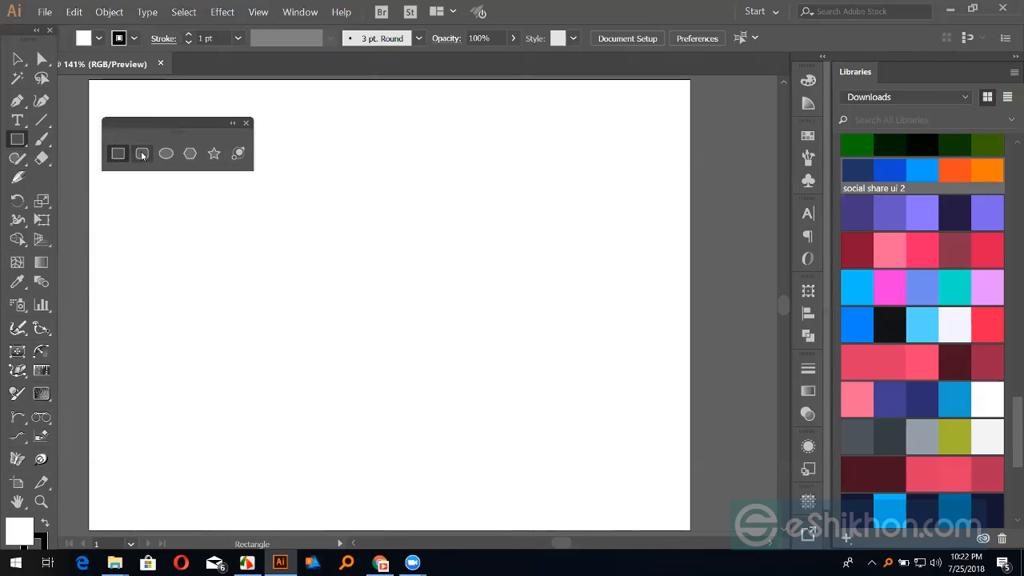
{"action": "left_click", "coordinate": [166, 154]}
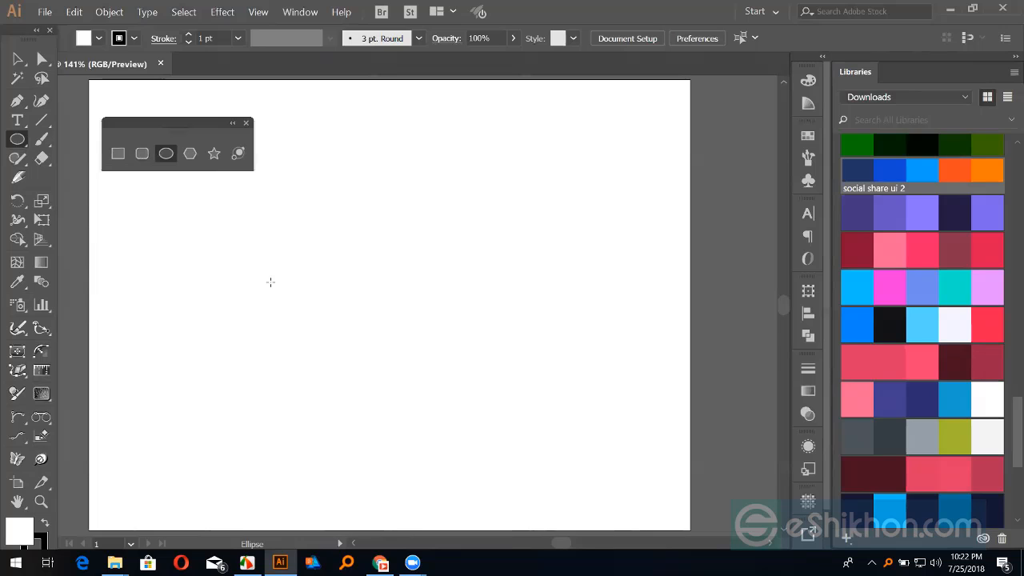
{"action": "left_click_drag", "start_coordinate": [271, 281], "coordinate": [298, 367]}
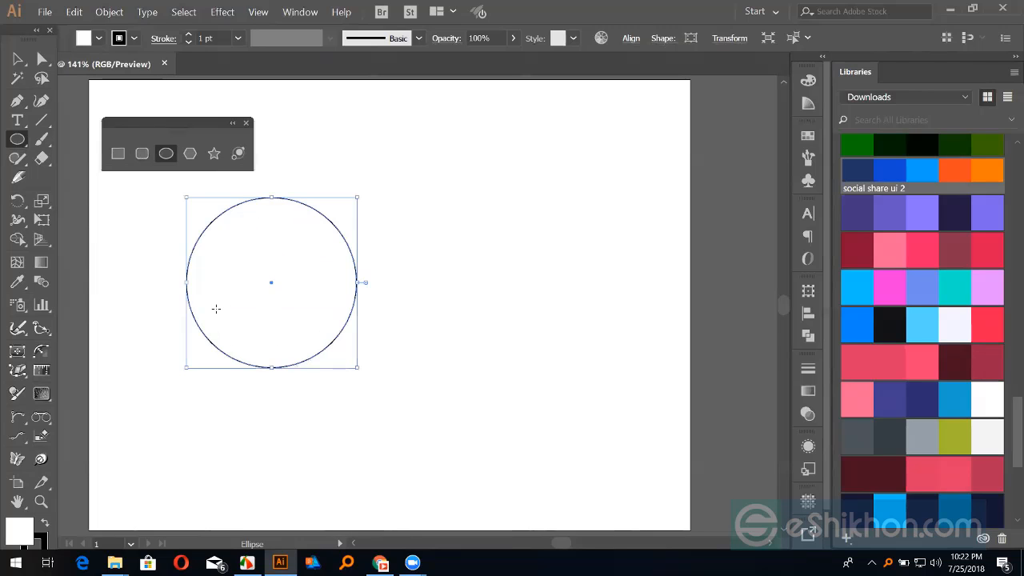
- Swap the circle's fill and stroke colours repeatedly, ending on a black fill, and remove its stroke
{"action": "key", "text": "shift+x"}
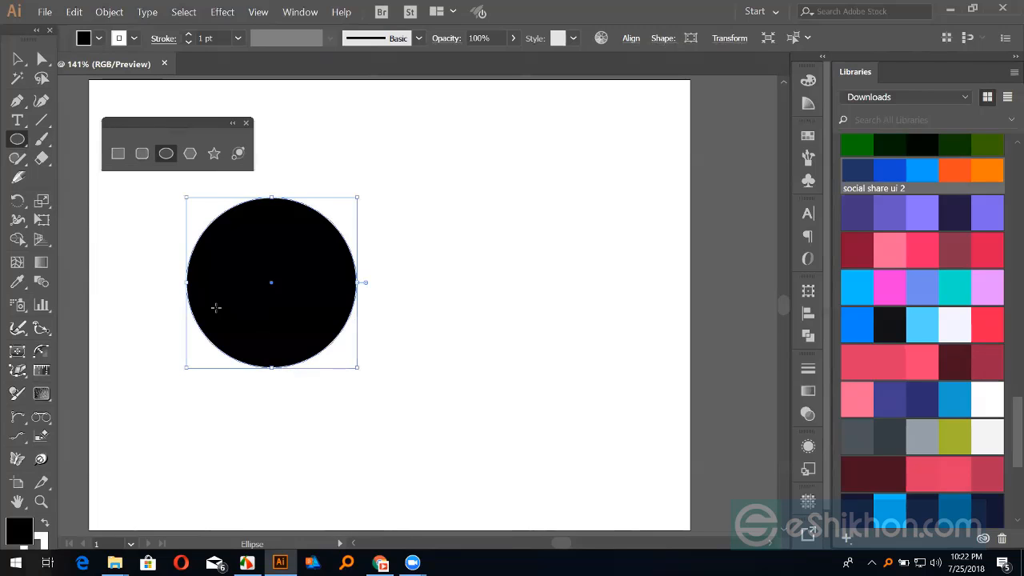
{"action": "key", "text": "shift+x"}
{"action": "key", "text": "shift+x"}
{"action": "key", "text": "shift+x"}
{"action": "key", "text": "shift+x"}
{"action": "key", "text": "shift+x"}
{"action": "key", "text": "shift+x"}
{"action": "key", "text": "shift+x"}
{"action": "key", "text": "shift+x"}
{"action": "key", "text": "shift+x"}
{"action": "key", "text": "shift+x"}
{"action": "key", "text": "shift+x"}
{"action": "key", "text": "shift+x"}
{"action": "key", "text": "shift+x"}
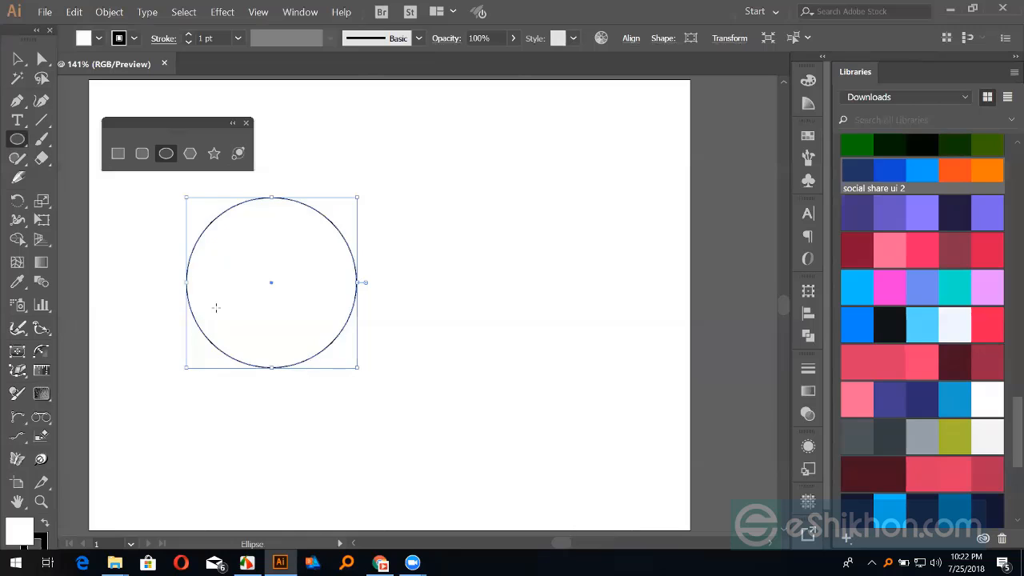
{"action": "key", "text": "shift+x"}
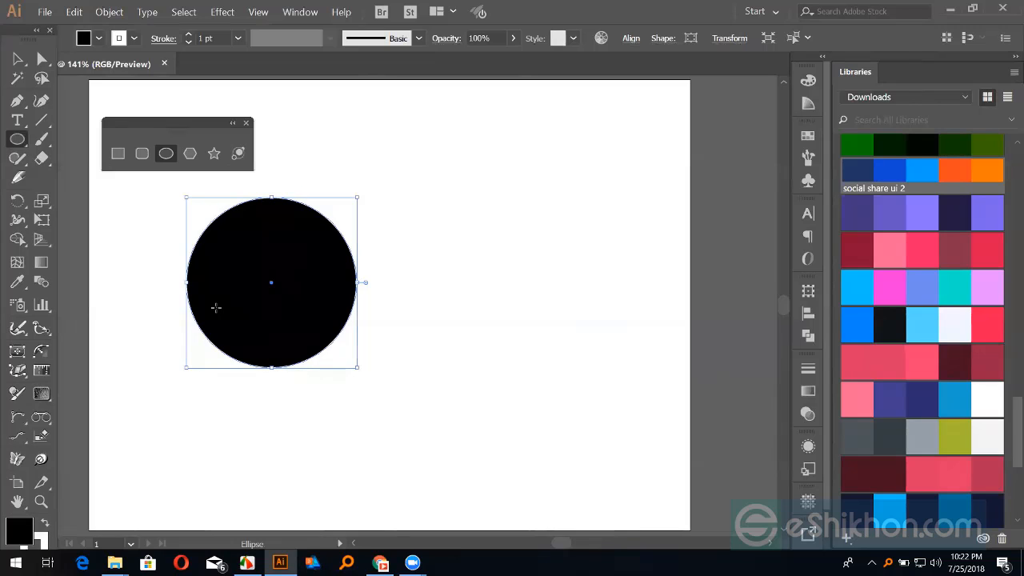
{"action": "key", "text": "x"}
{"action": "key", "text": "slash"}
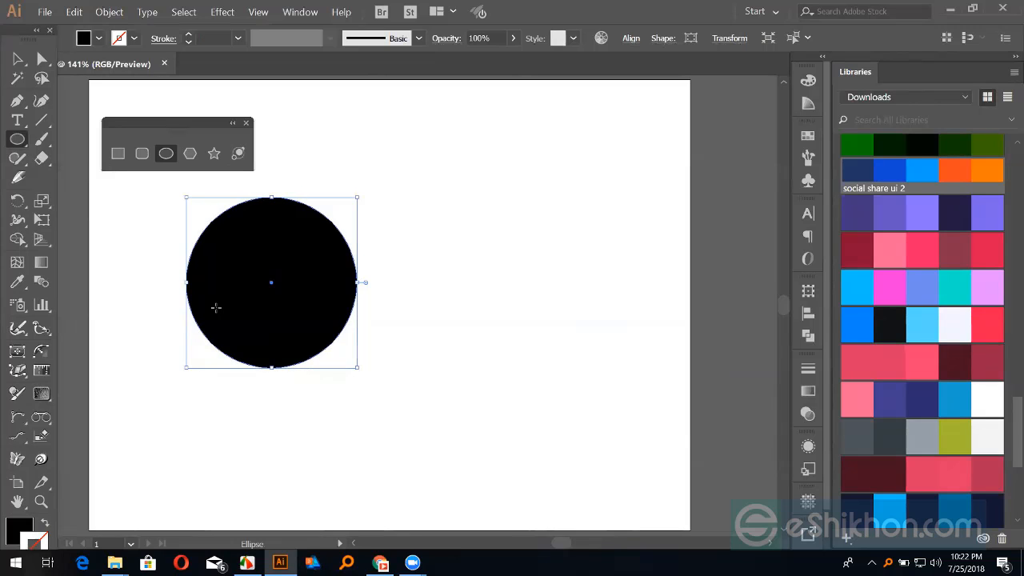
- Duplicate the black circle sideways so that the two circles partly overlap, and clear the selection
{"action": "left_click", "coordinate": [17, 58]}
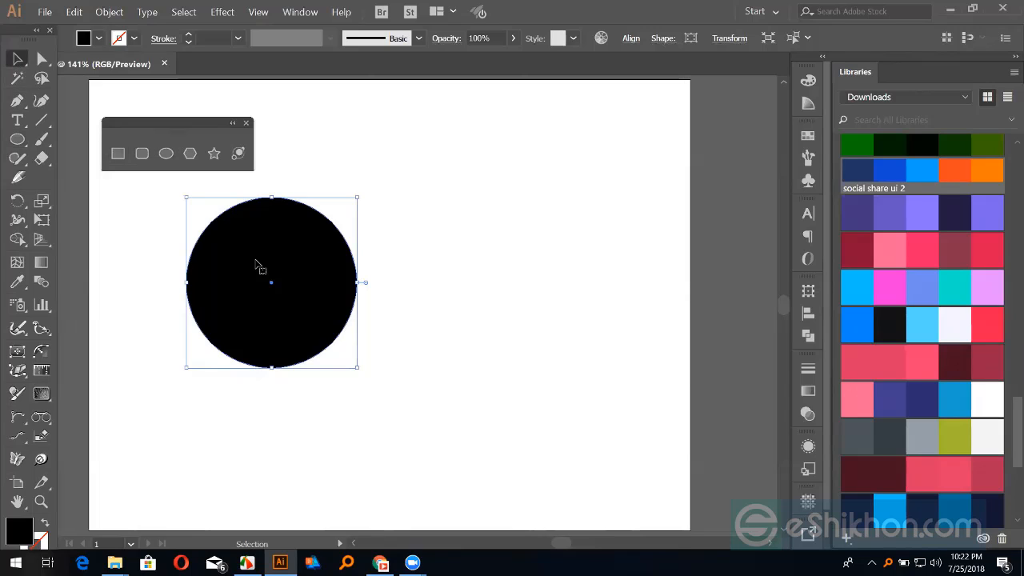
{"action": "left_click_drag", "start_coordinate": [254, 234], "coordinate": [362, 262]}
{"action": "left_click", "coordinate": [330, 382]}
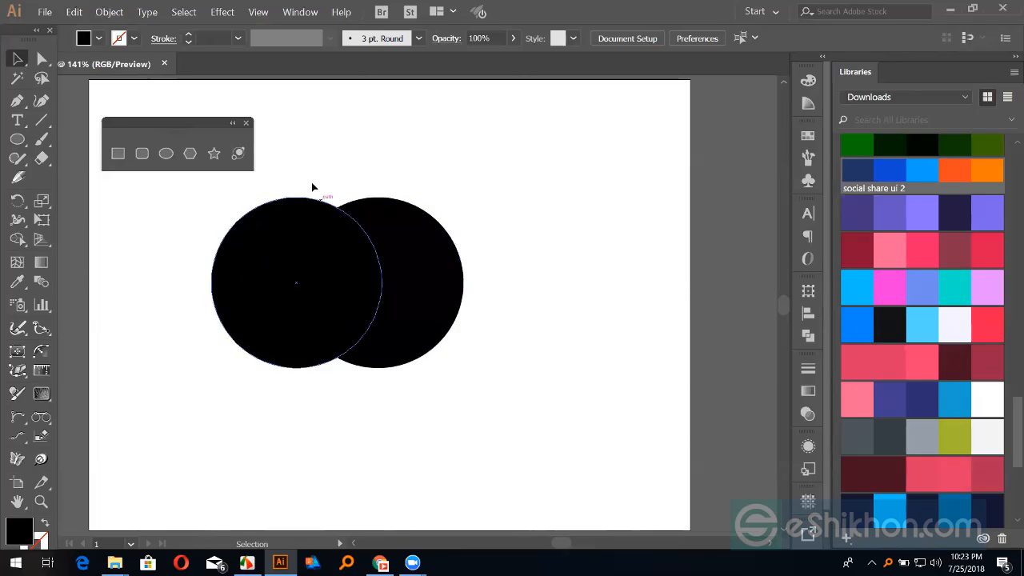
- Select the two overlapping circles one after the other and clear the selection
{"action": "left_click", "coordinate": [285, 269]}
{"action": "left_click", "coordinate": [377, 281]}
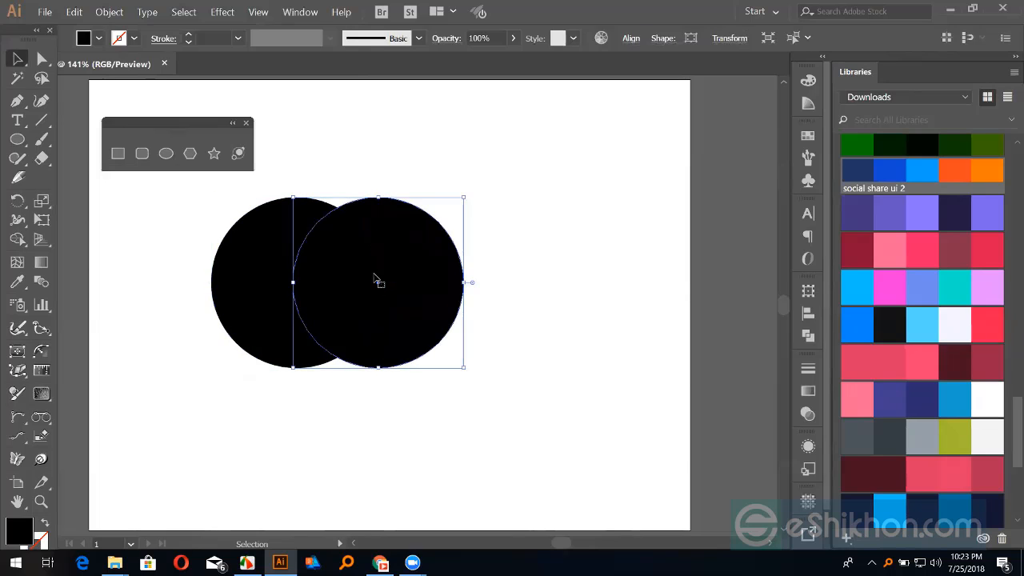
{"action": "left_click", "coordinate": [268, 289], "text": "shift"}
{"action": "left_click", "coordinate": [269, 288]}
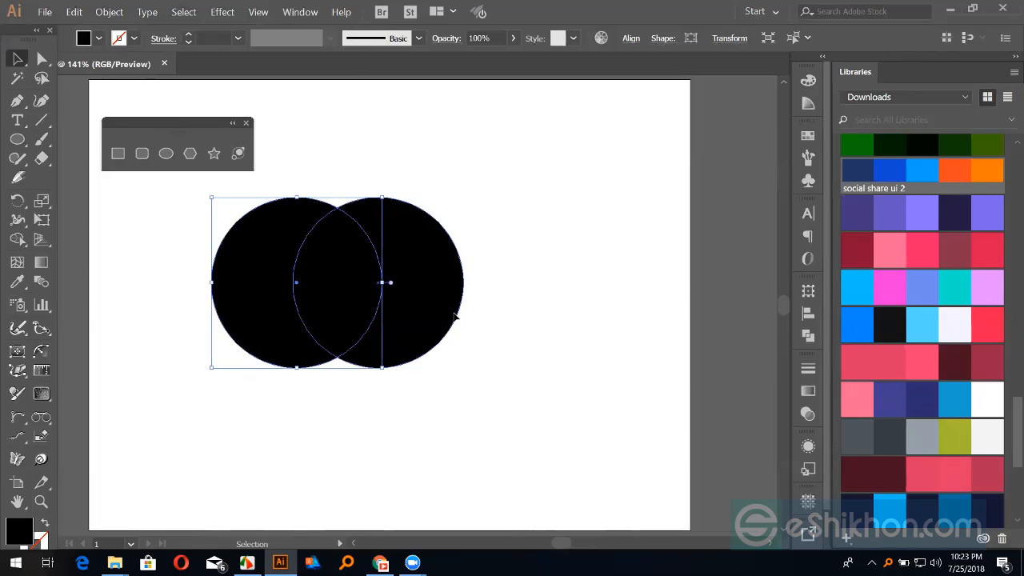
{"action": "left_click", "coordinate": [453, 315]}
{"action": "key", "text": "ctrl+shift+a"}
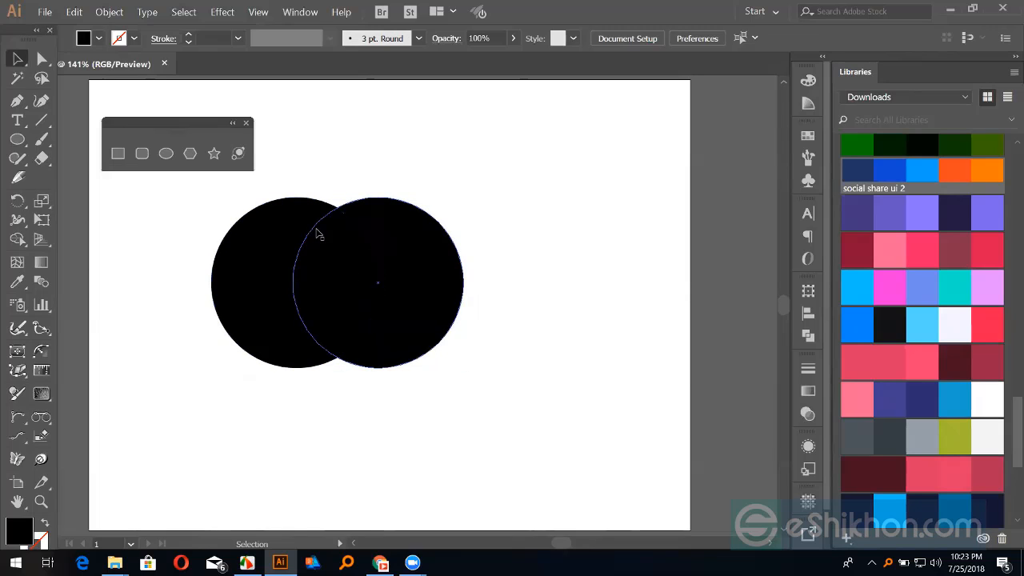
- Select both circles and split them with the Shape Builder tool into two crescents and the overlapping lens
{"action": "left_click_drag", "start_coordinate": [291, 162], "coordinate": [447, 293]}
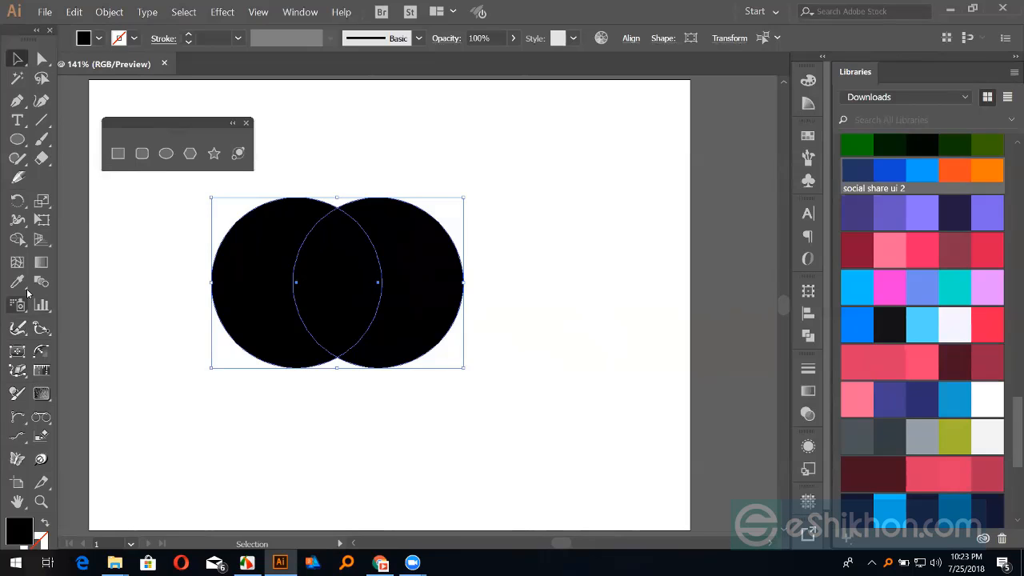
{"action": "left_click", "coordinate": [17, 238]}
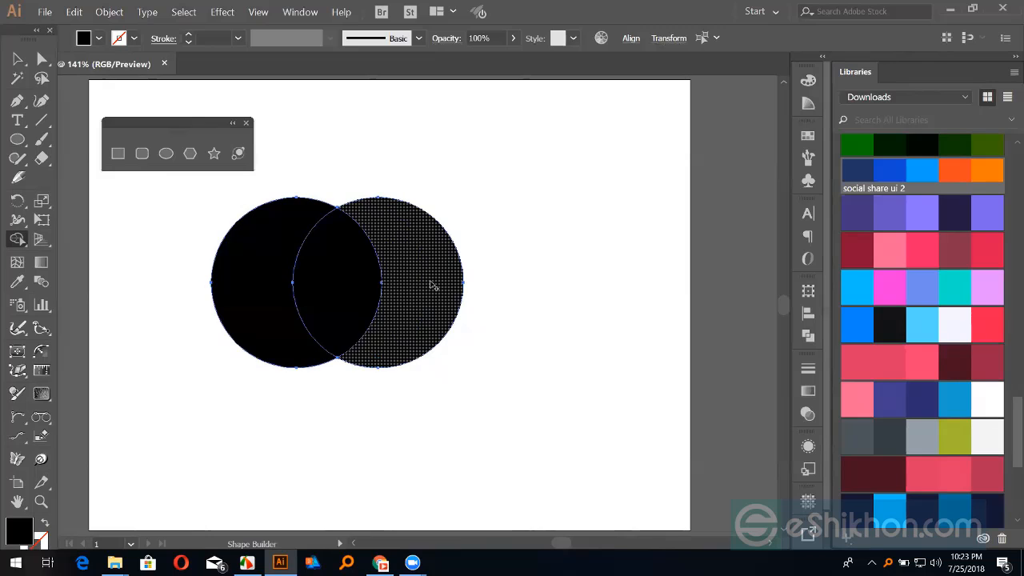
{"action": "left_click", "coordinate": [23, 64]}
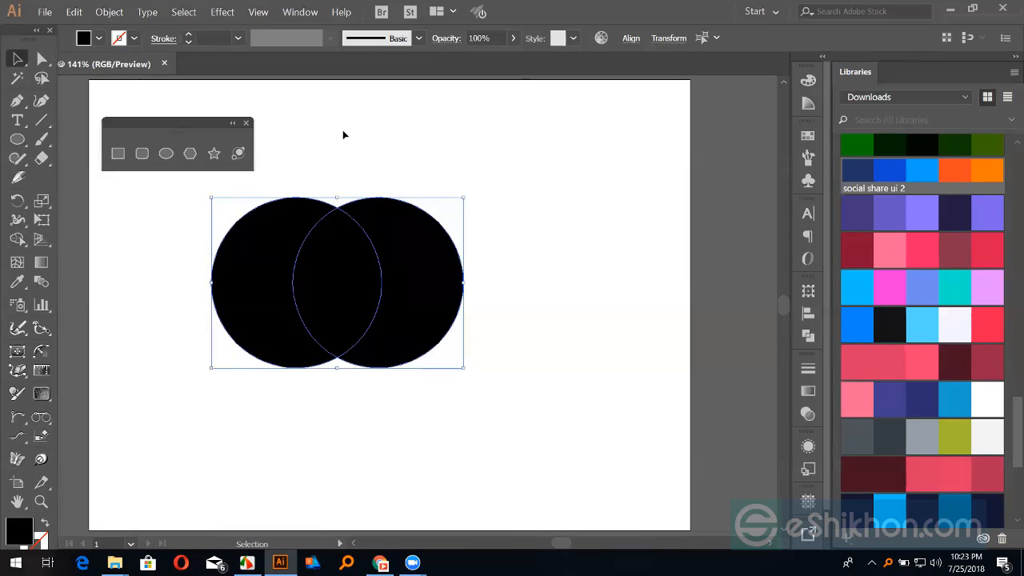
- Move the right crescent, the middle lens and the left crescent apart from one another
{"action": "left_click", "coordinate": [493, 165]}
{"action": "left_click_drag", "start_coordinate": [424, 275], "coordinate": [580, 267]}
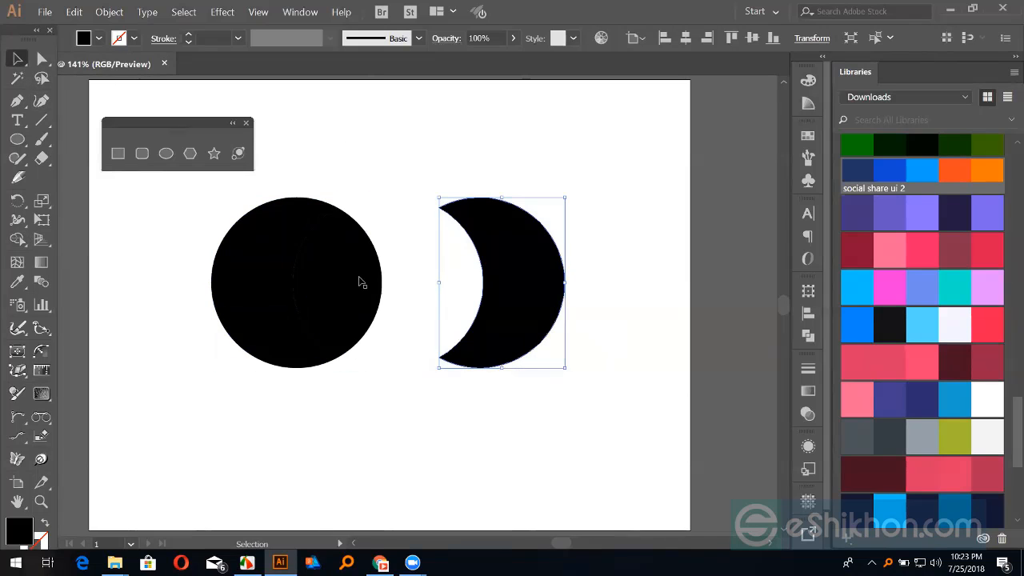
{"action": "left_click_drag", "start_coordinate": [359, 281], "coordinate": [439, 277]}
{"action": "left_click_drag", "start_coordinate": [281, 275], "coordinate": [201, 376]}
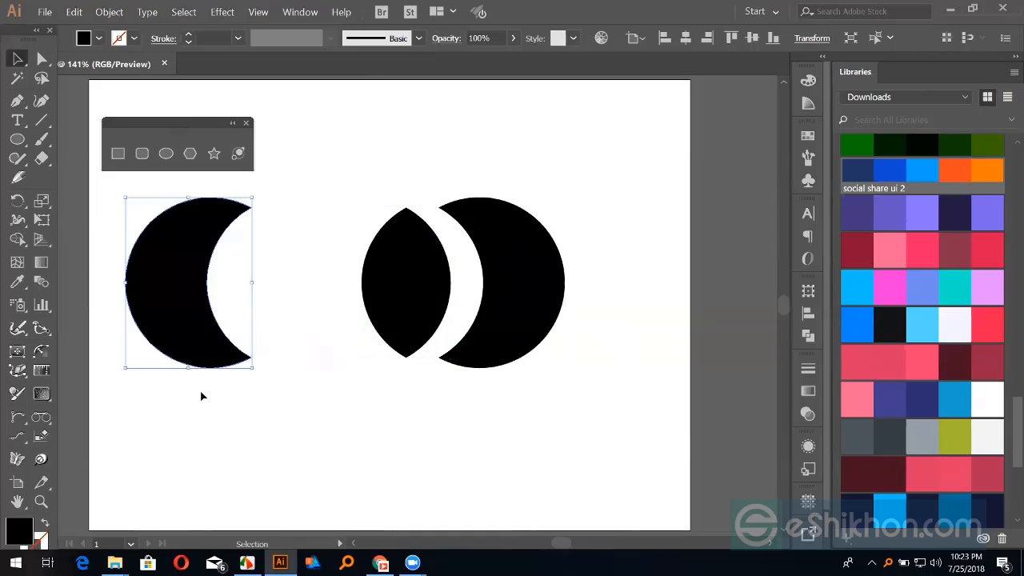
- Undo the moves of the crescents and the lens, and clear the selection
{"action": "key", "text": "ctrl+z"}
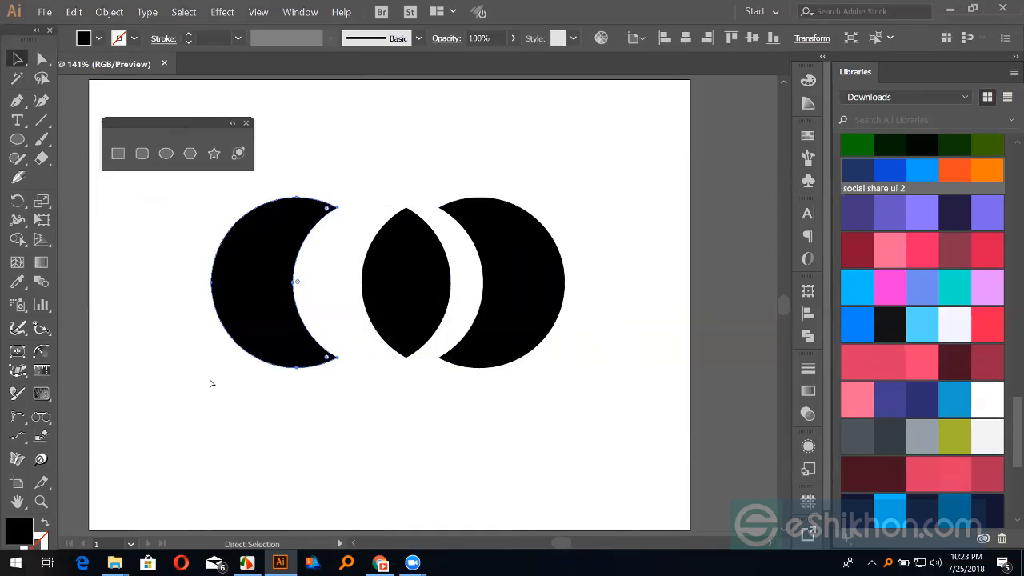
{"action": "key", "text": "ctrl+z"}
{"action": "key", "text": "ctrl+z"}
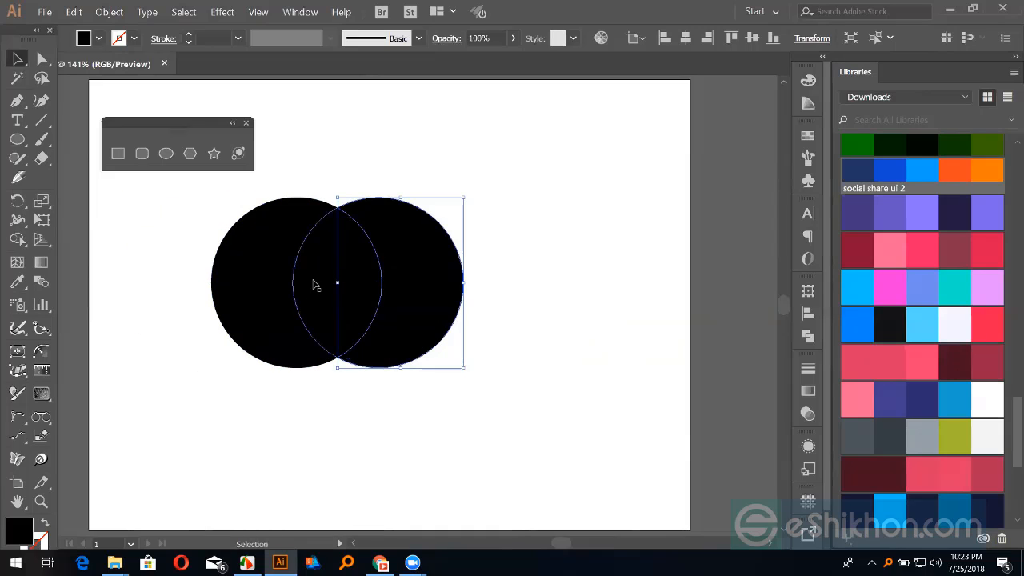
{"action": "left_click_drag", "start_coordinate": [291, 181], "coordinate": [376, 336]}
{"action": "left_click", "coordinate": [385, 409]}
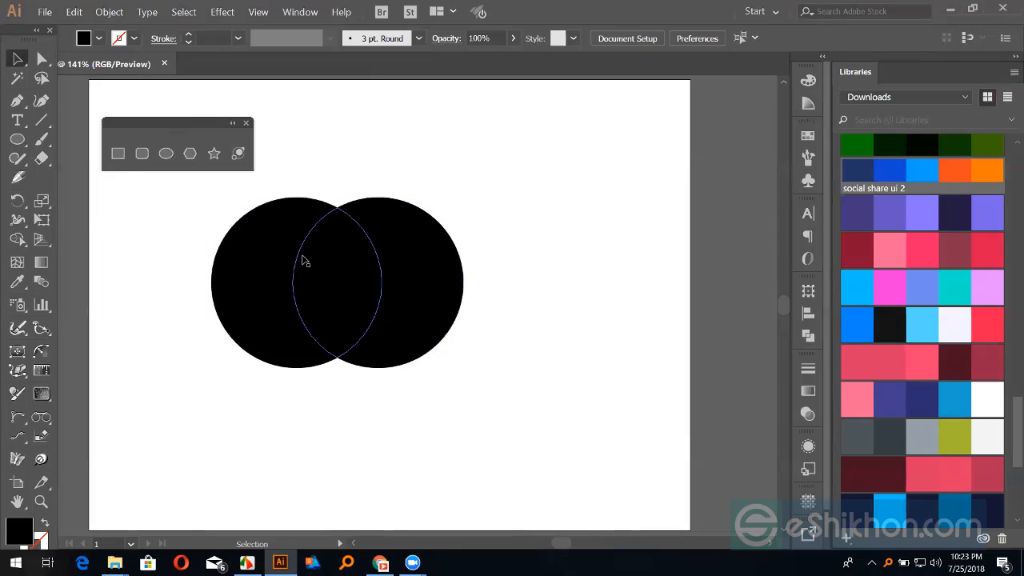
- Select all the circle pieces and subtract the overlapping lens with the Shape Builder tool
{"action": "left_click_drag", "start_coordinate": [268, 171], "coordinate": [434, 434]}
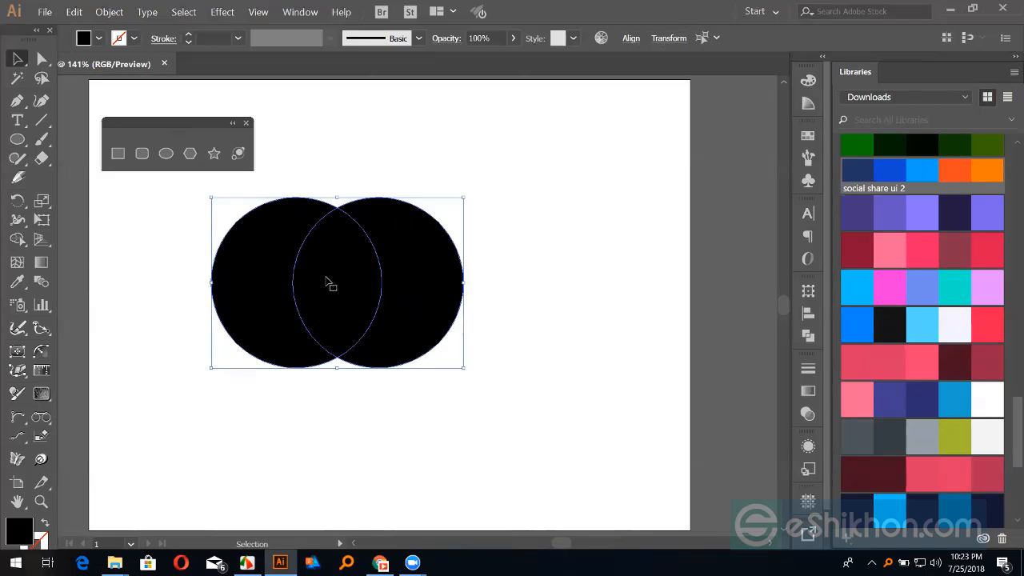
{"action": "left_click", "coordinate": [17, 239]}
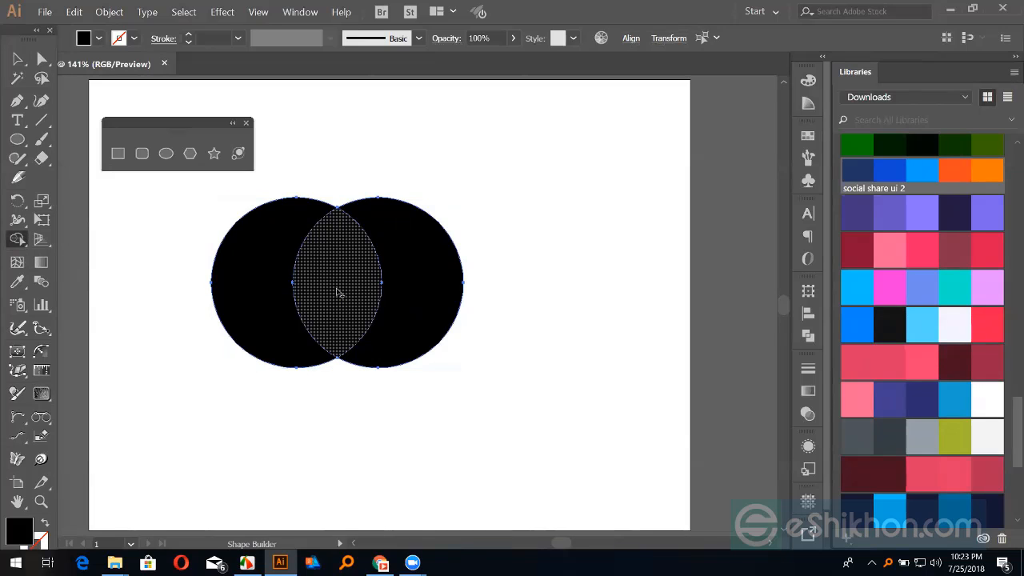
{"action": "left_click", "coordinate": [339, 291]}
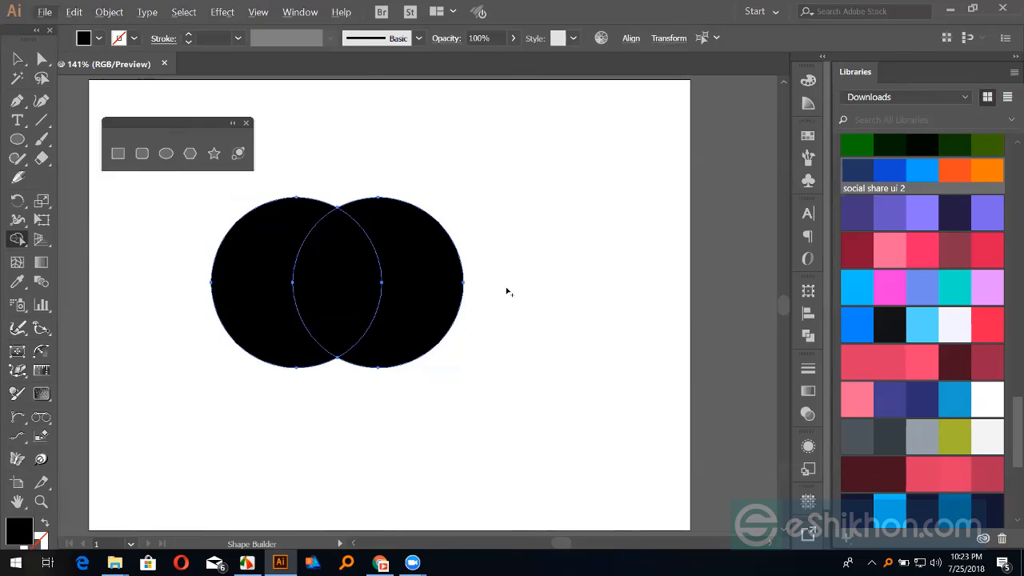
{"action": "key", "text": "alt"}
{"action": "left_click", "coordinate": [340, 270], "text": "alt"}
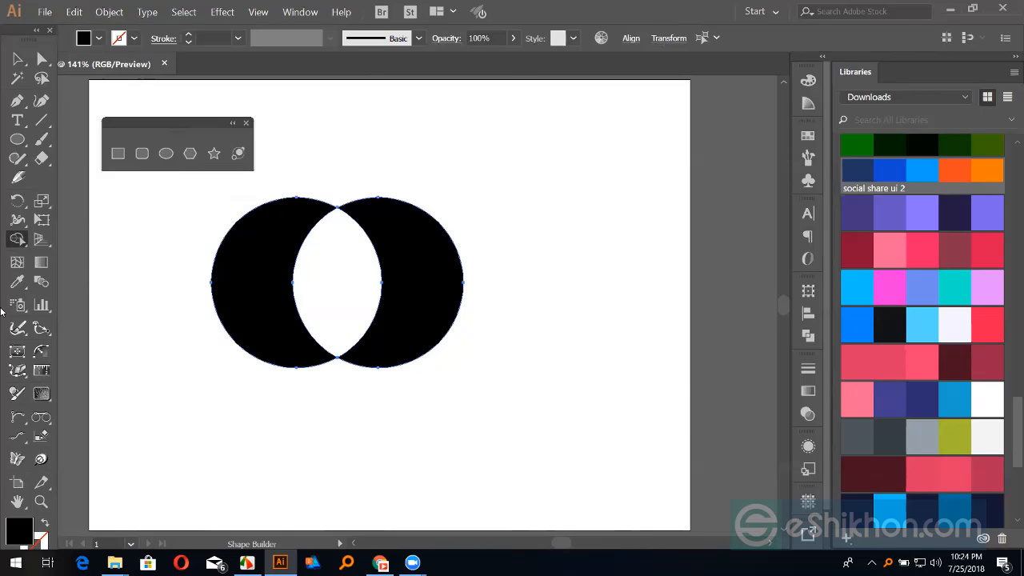
- Switch to the Selection tool and delete all the artwork from the artboard
{"action": "left_click", "coordinate": [17, 59]}
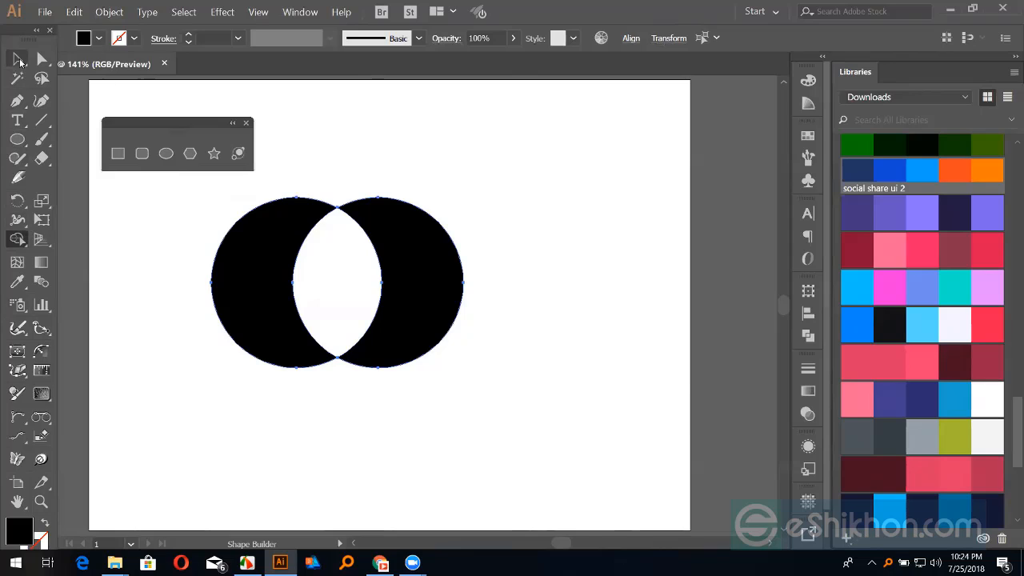
{"action": "left_click", "coordinate": [96, 231]}
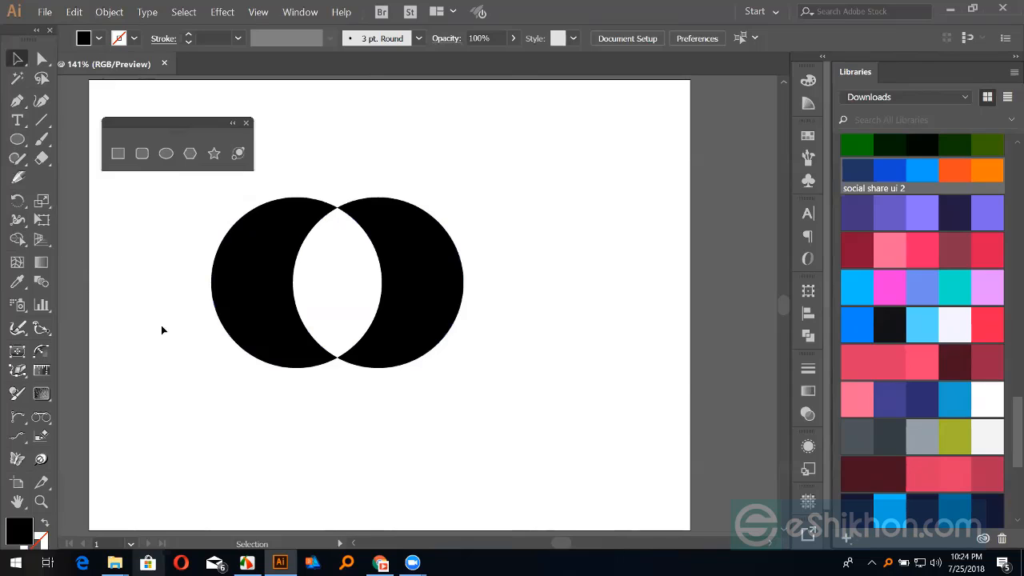
{"action": "key", "text": "ctrl+a"}
{"action": "key", "text": "Delete"}
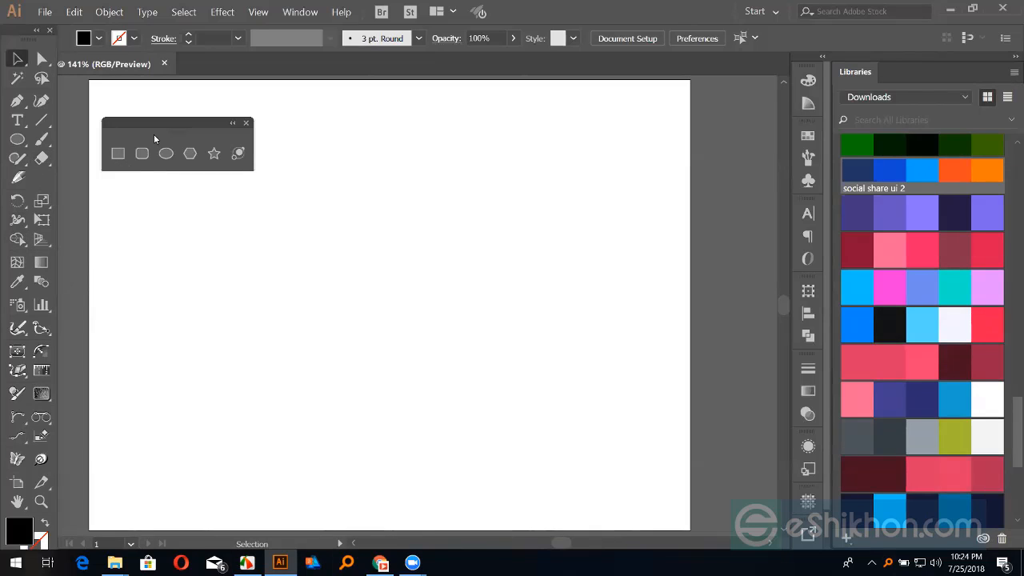
- Move the floating shape tools towards the artboard's upper-left corner and display the perspective grid
{"action": "left_click_drag", "start_coordinate": [150, 127], "coordinate": [128, 103]}
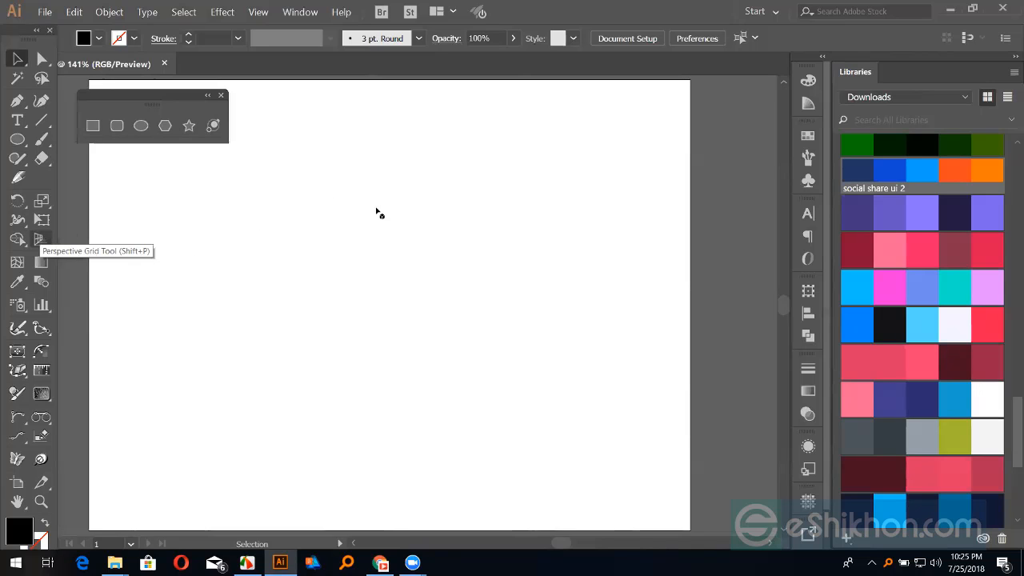
{"action": "key", "text": "shift+p"}
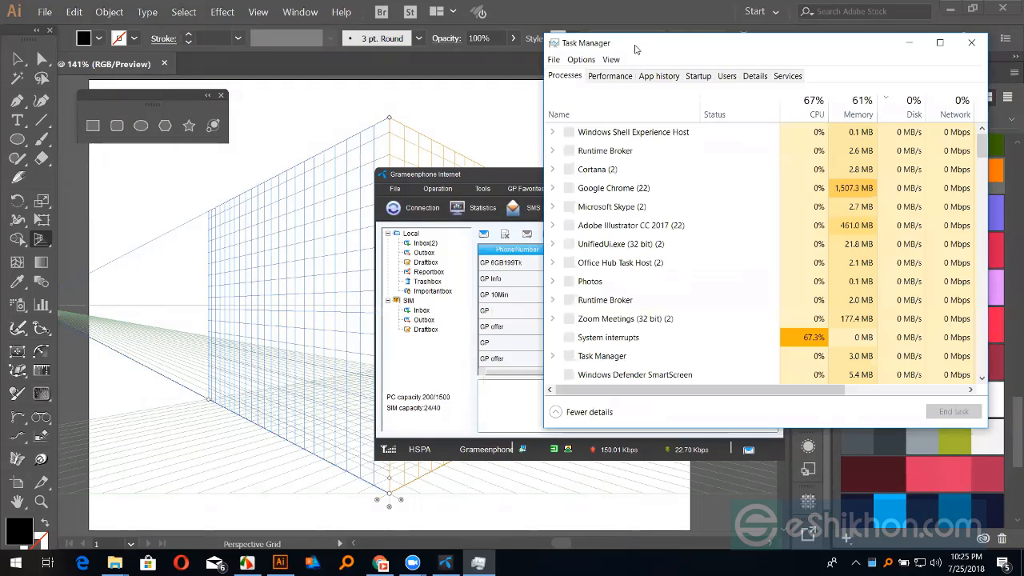
- Switch to Task Manager, move its window off the Grameenphone window and view the Services list
{"action": "left_click_drag", "start_coordinate": [635, 49], "coordinate": [128, 81]}
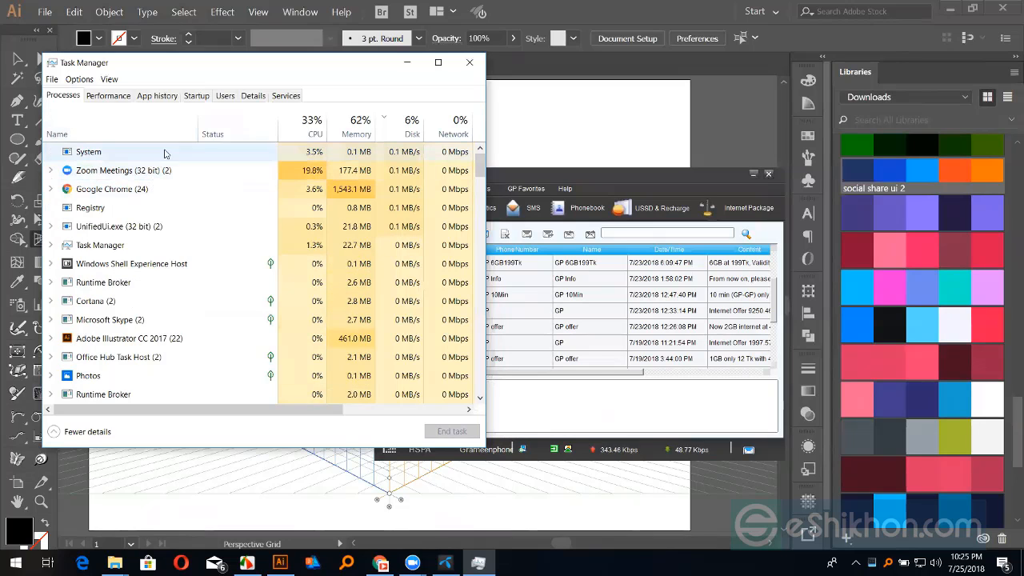
{"action": "left_click", "coordinate": [291, 97]}
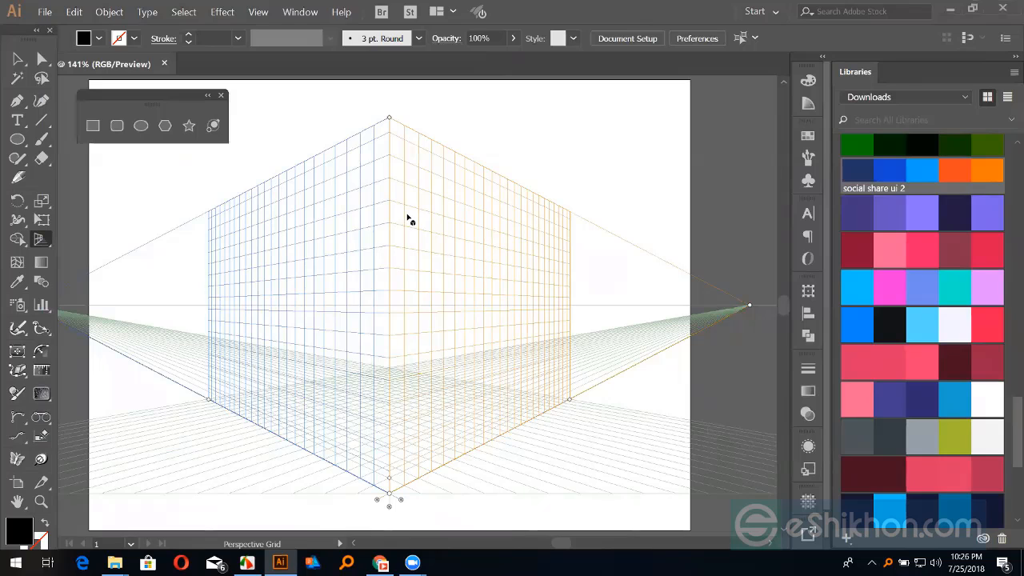
- Activate the Rectangle tool and reposition the floating shape tools and the Tools panel to uncover the perspective plane switcher
{"action": "left_click", "coordinate": [89, 125]}
{"action": "left_click_drag", "start_coordinate": [104, 108], "coordinate": [166, 123]}
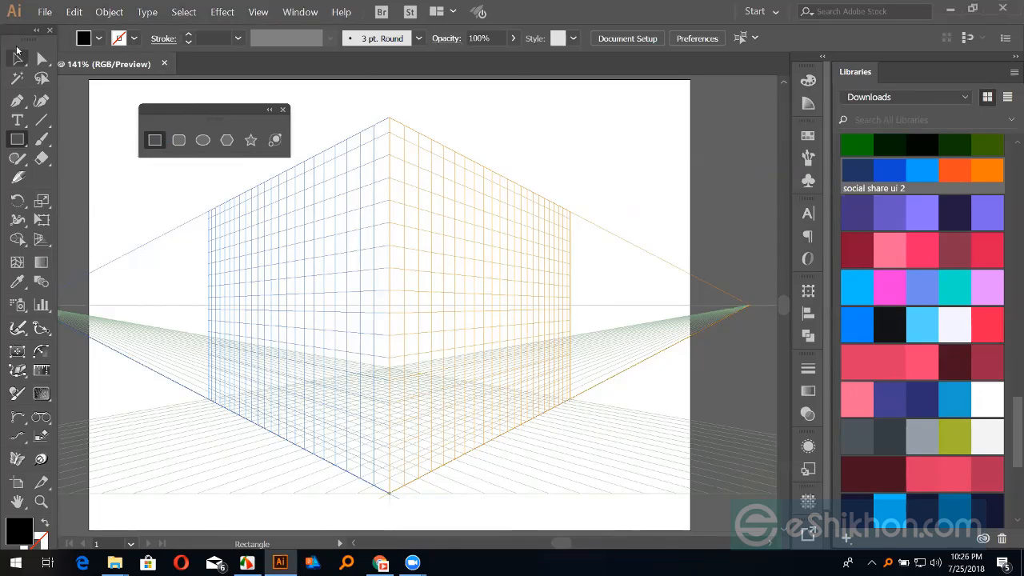
{"action": "left_click_drag", "start_coordinate": [20, 30], "coordinate": [88, 101]}
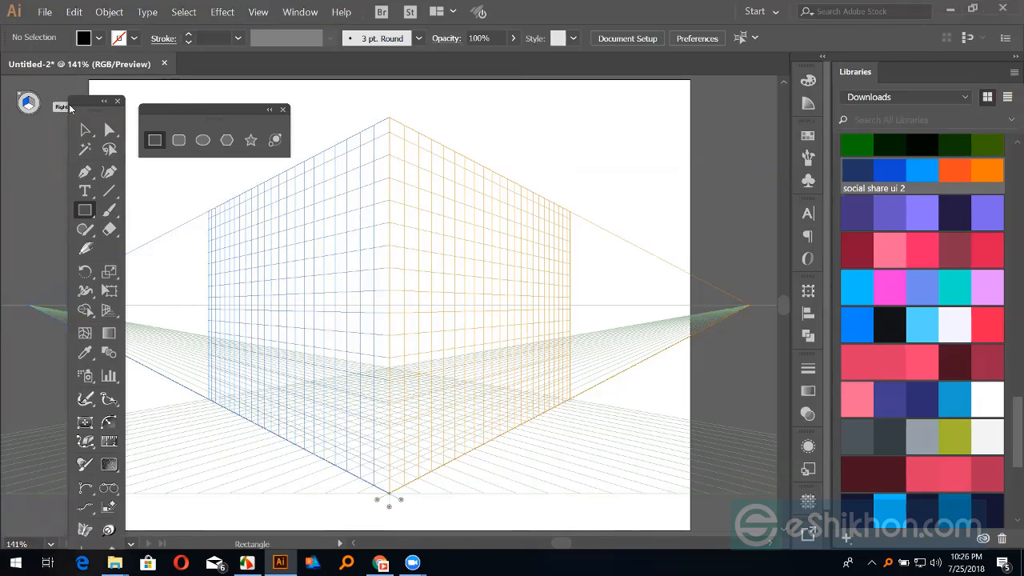
{"action": "left_click_drag", "start_coordinate": [88, 101], "coordinate": [45, 145]}
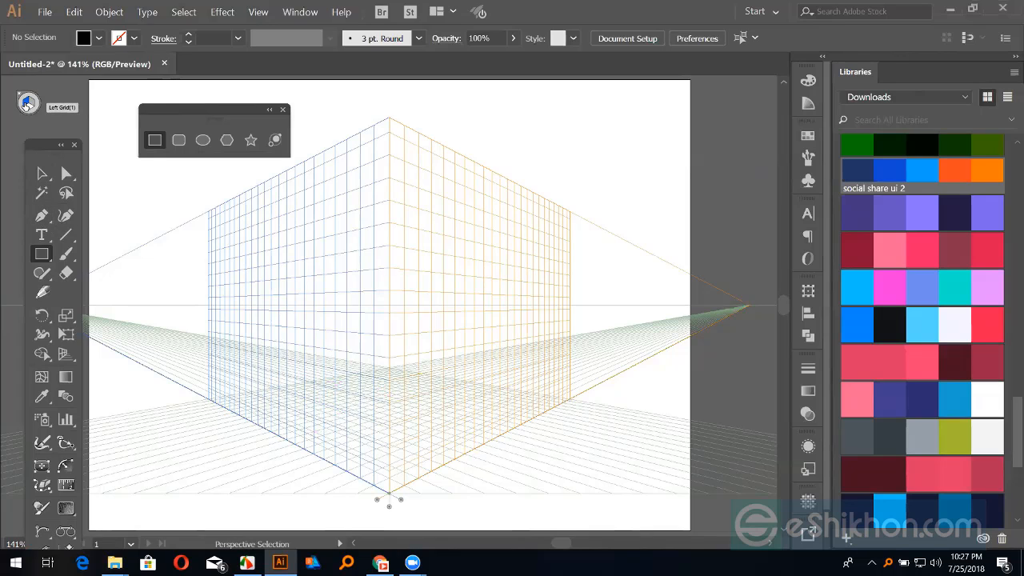
- Make Left Grid the active perspective plane and draw a black rectangle across the upper part of that plane
{"action": "left_click", "coordinate": [26, 105]}
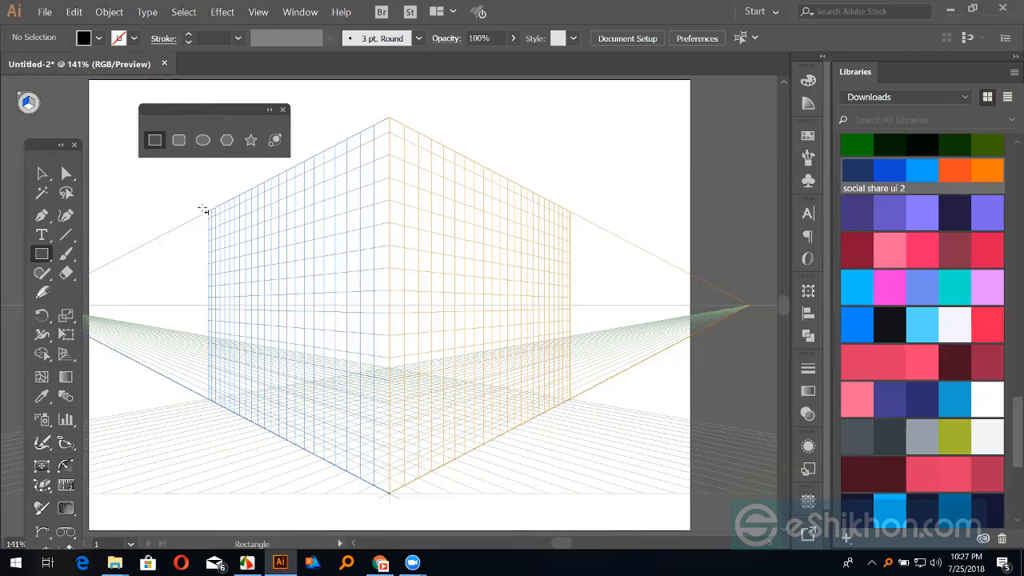
{"action": "left_click_drag", "start_coordinate": [208, 209], "coordinate": [391, 366]}
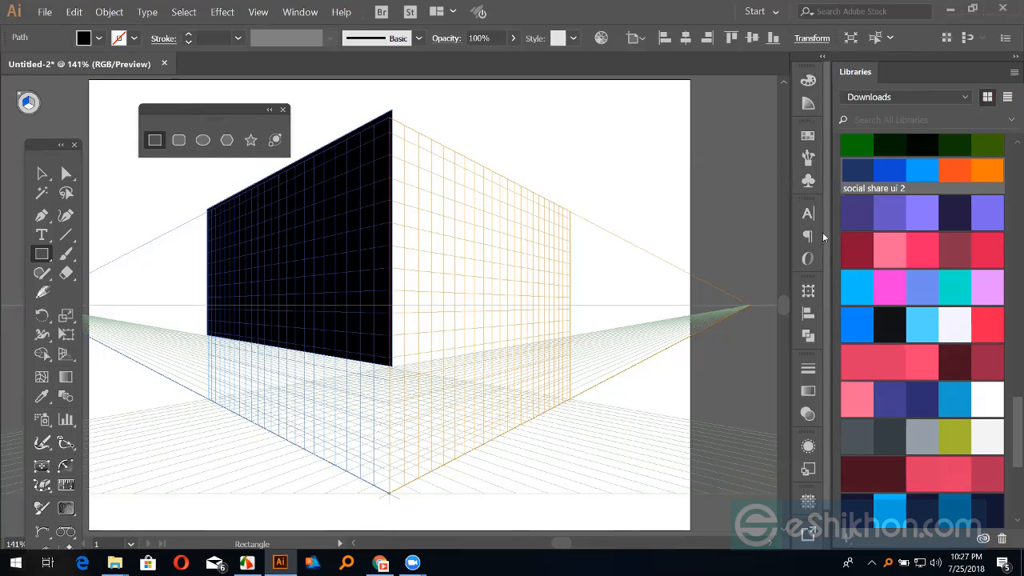
- Deselect the black wall and set the fill colour to white from the swatches
{"action": "left_click", "coordinate": [42, 173]}
{"action": "left_click", "coordinate": [119, 174]}
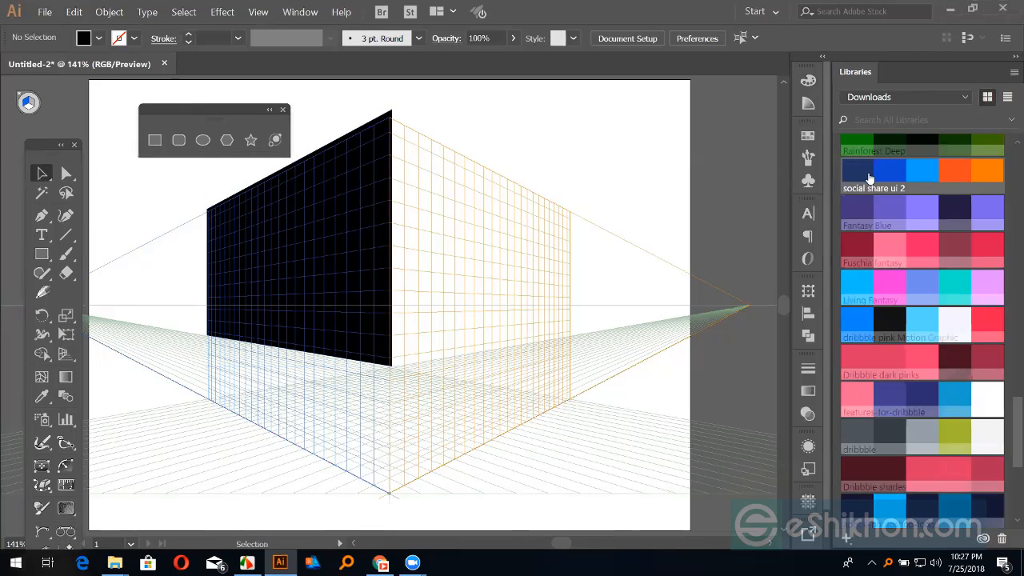
{"action": "left_click", "coordinate": [808, 135]}
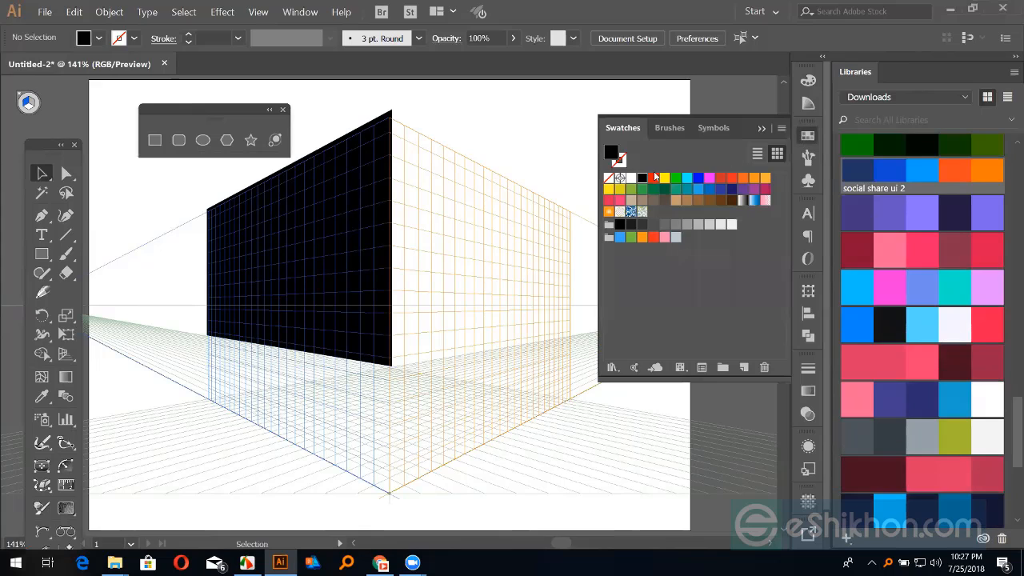
{"action": "left_click", "coordinate": [631, 178]}
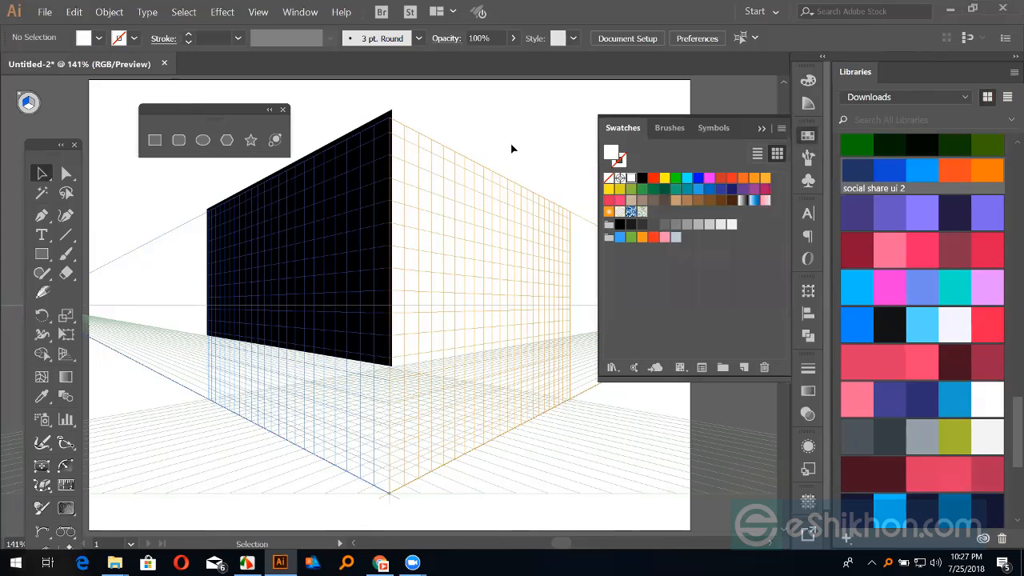
- Draw four white rectangles in two rows of two on the black left wall as window panes, and deselect them
{"action": "left_click", "coordinate": [43, 254]}
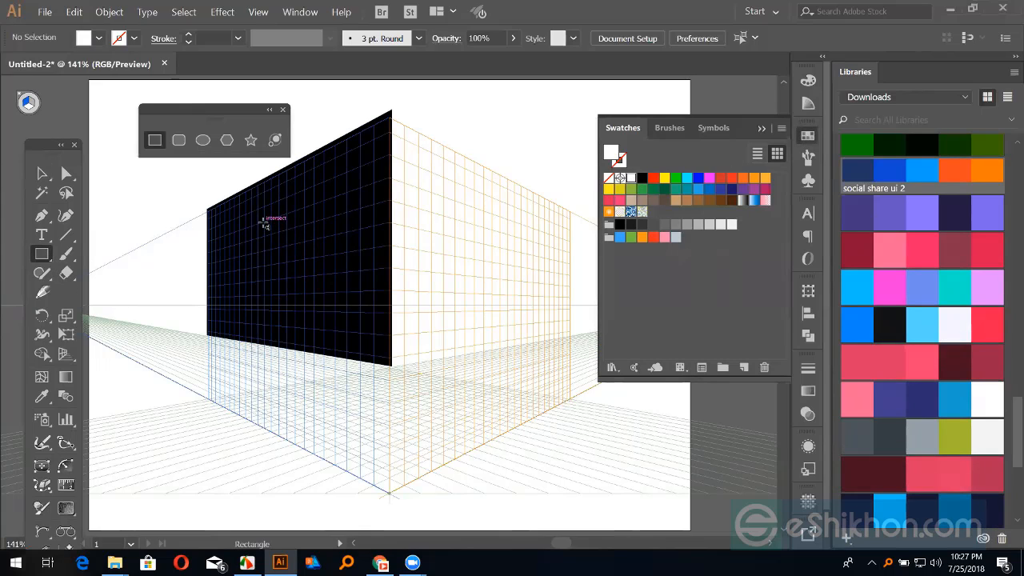
{"action": "left_click_drag", "start_coordinate": [264, 225], "coordinate": [287, 295]}
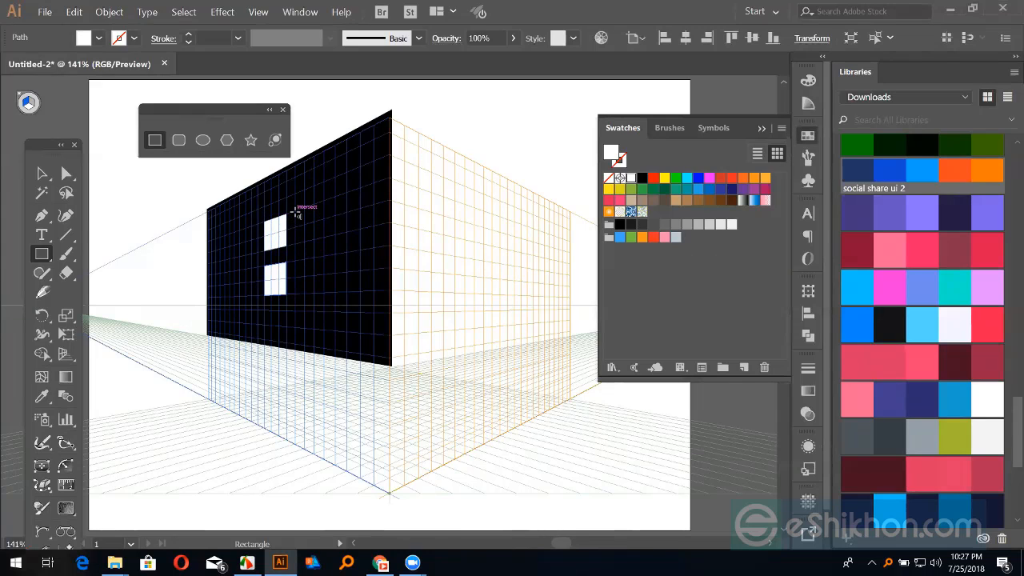
{"action": "left_click_drag", "start_coordinate": [296, 212], "coordinate": [314, 294]}
{"action": "left_click", "coordinate": [41, 173]}
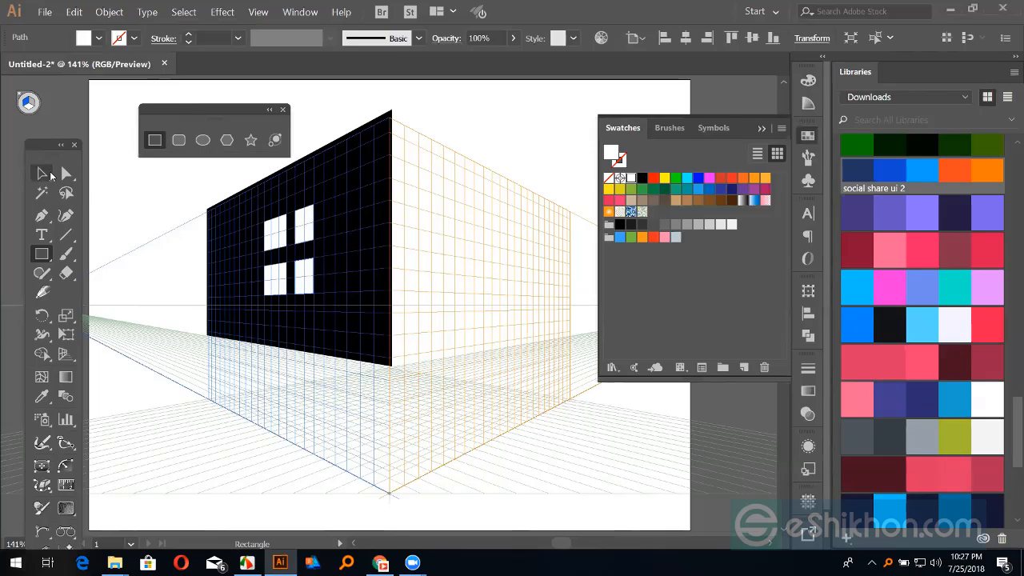
{"action": "left_click", "coordinate": [152, 197]}
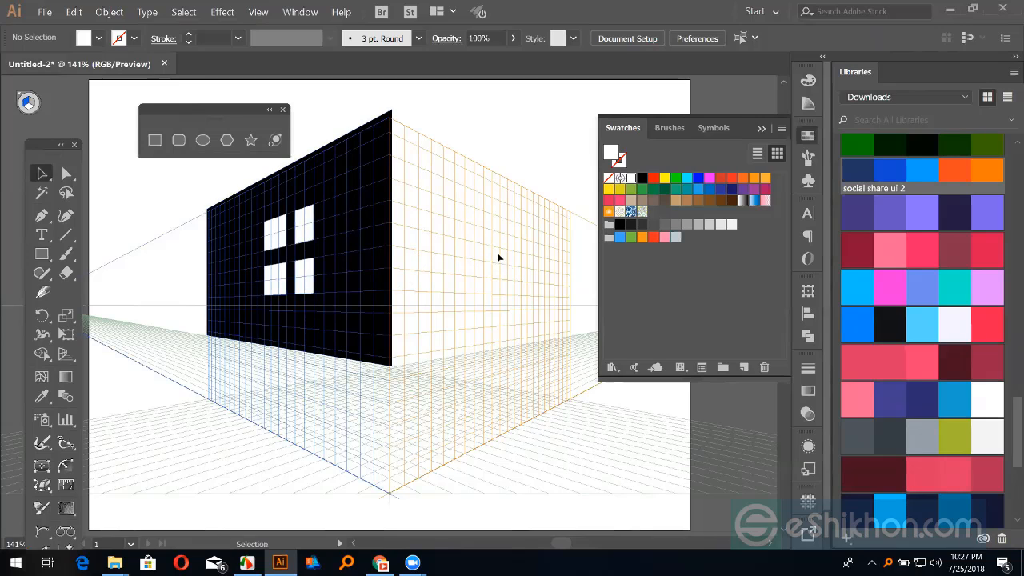
{"action": "left_click", "coordinate": [155, 140]}
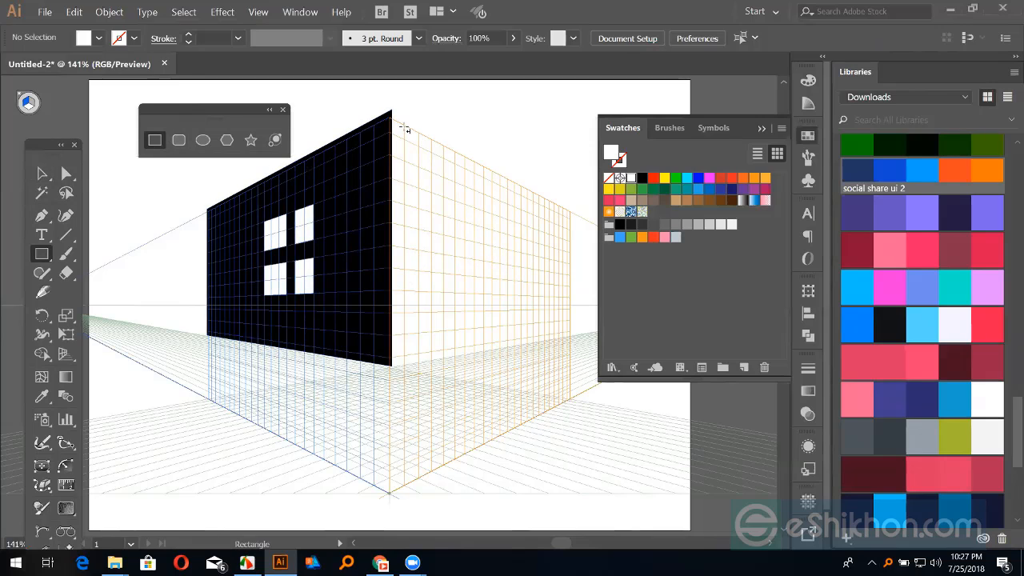
{"action": "left_click_drag", "start_coordinate": [392, 113], "coordinate": [550, 336]}
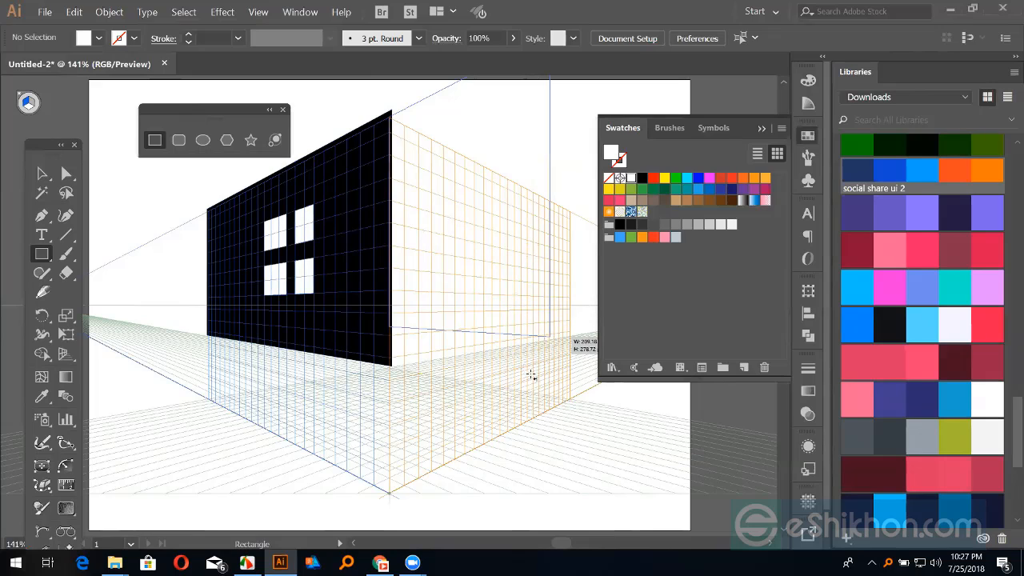
{"action": "left_click_drag", "start_coordinate": [537, 385], "coordinate": [470, 297]}
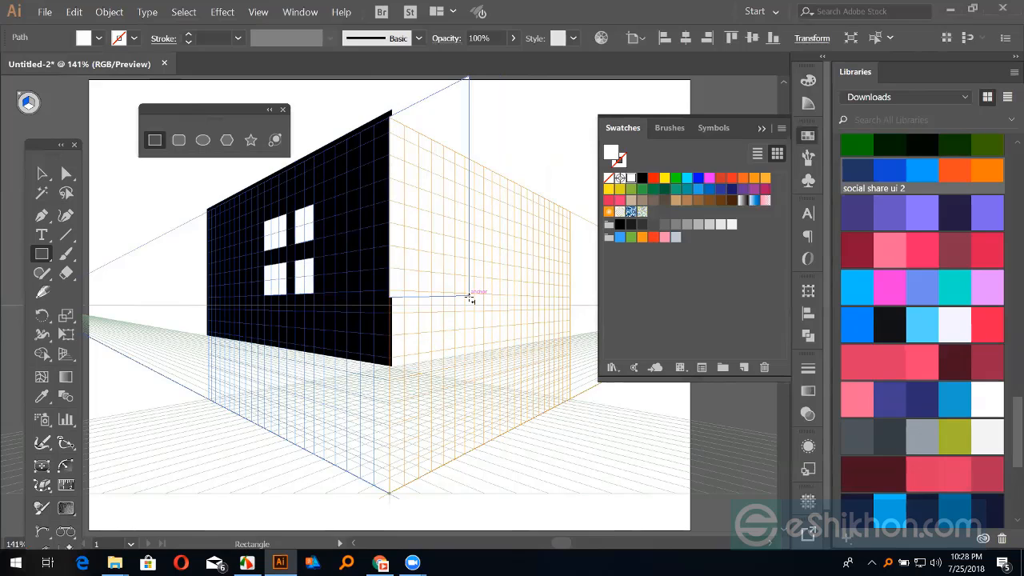
{"action": "key", "text": "ctrl+shift+a"}
- Make Right Grid the active perspective plane and draw a rectangle across its upper part, meeting the black wall at the corner
{"action": "key", "text": "shift+v"}
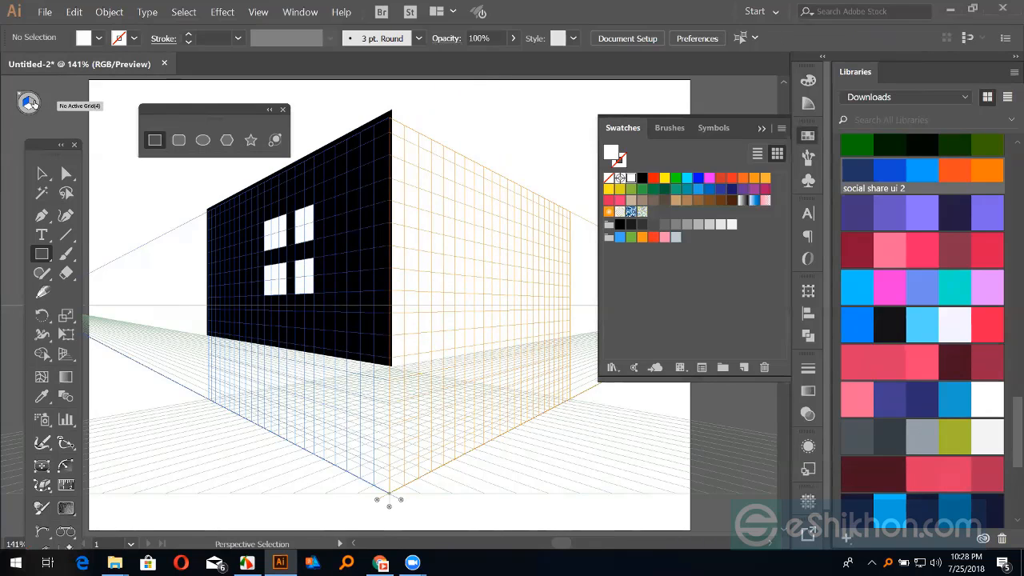
{"action": "left_click", "coordinate": [33, 104]}
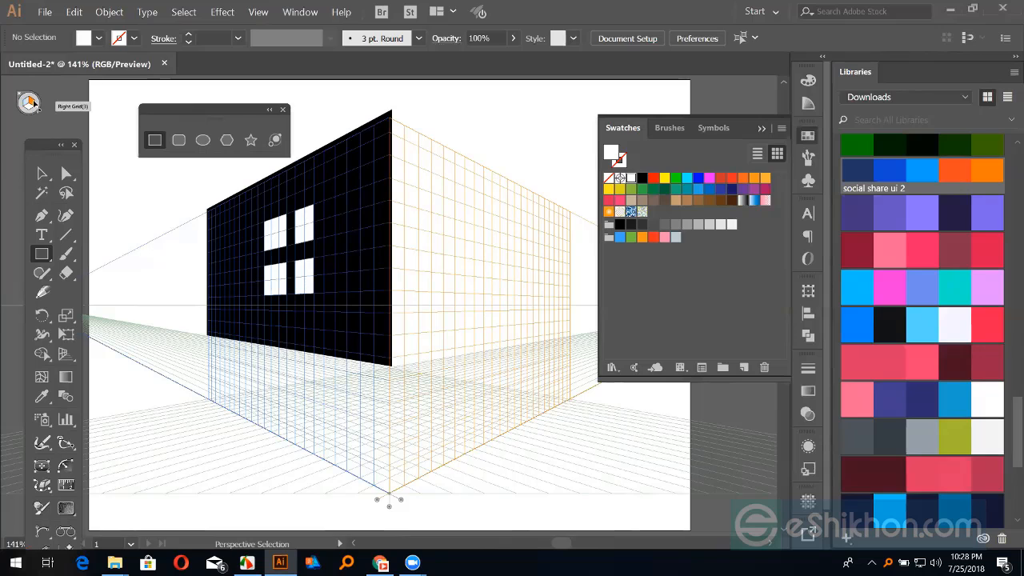
{"action": "key", "text": "m"}
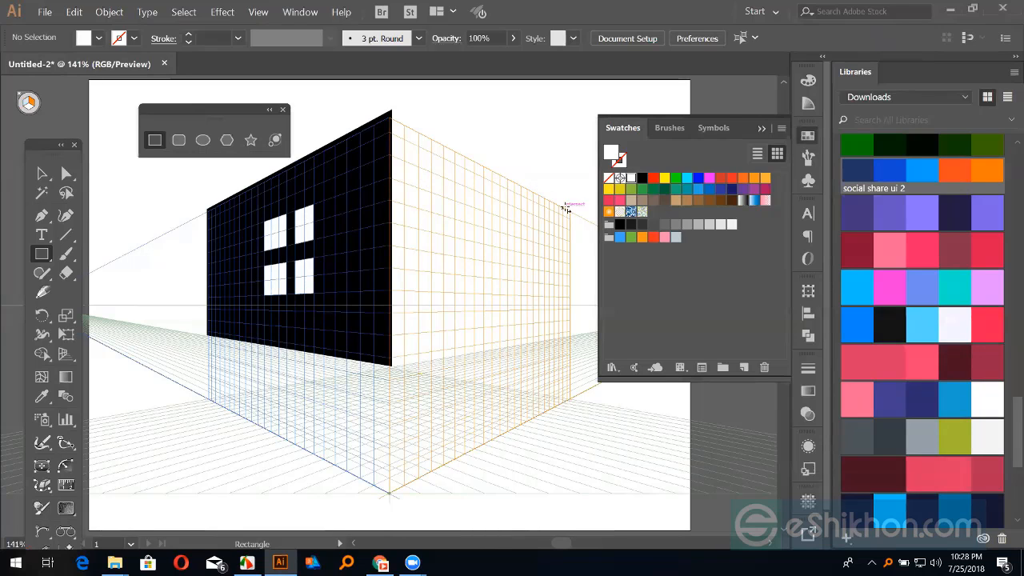
{"action": "left_click_drag", "start_coordinate": [570, 213], "coordinate": [390, 364]}
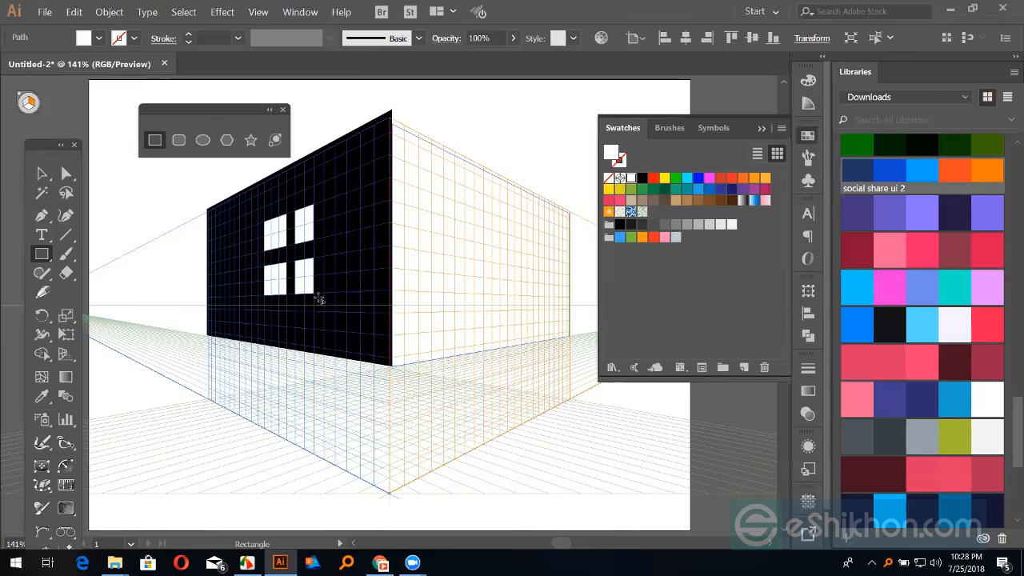
- Fill the new right wall with dark grey and deselect it
{"action": "left_click", "coordinate": [640, 227]}
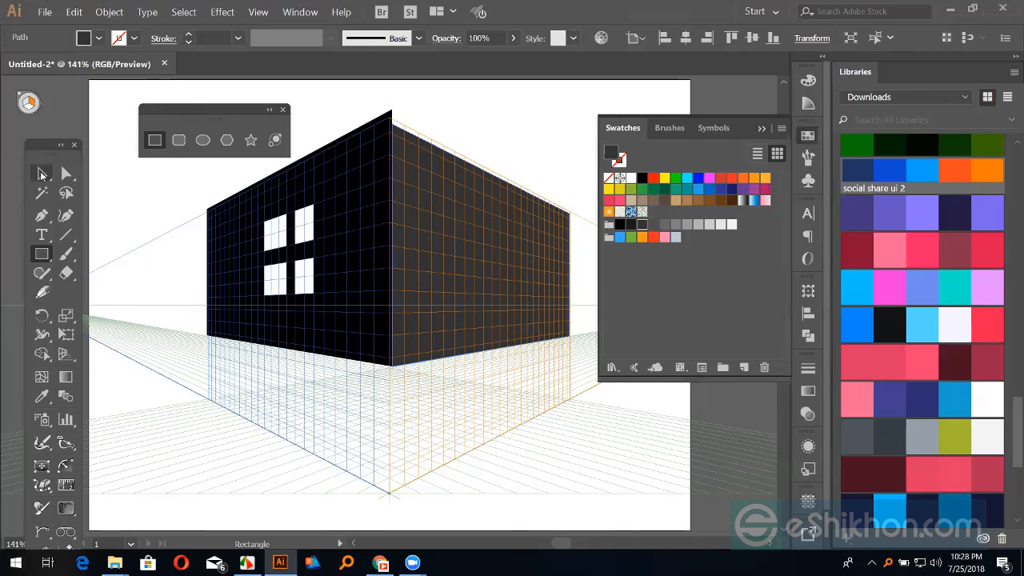
{"action": "left_click", "coordinate": [43, 174]}
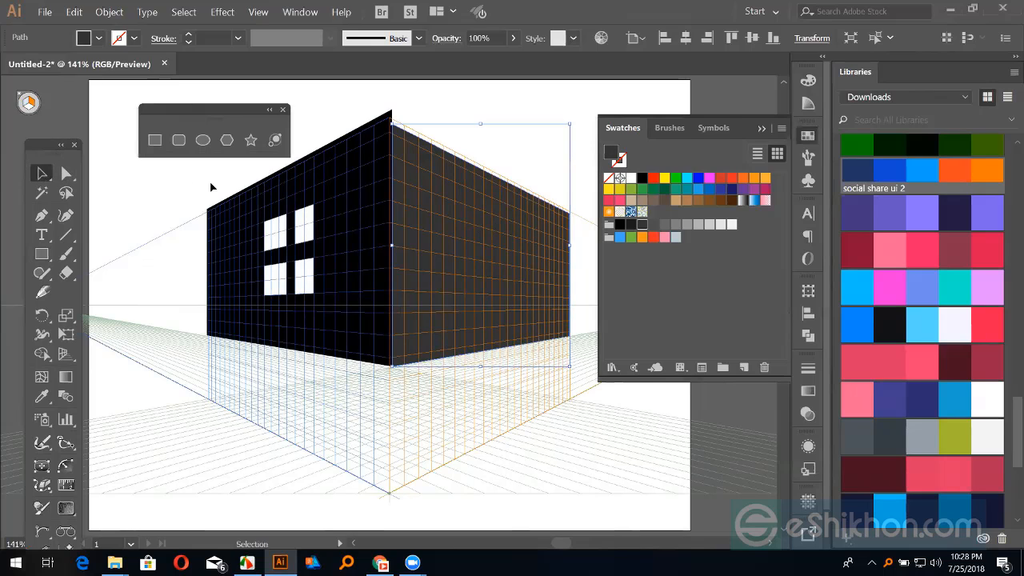
{"action": "left_click", "coordinate": [211, 187]}
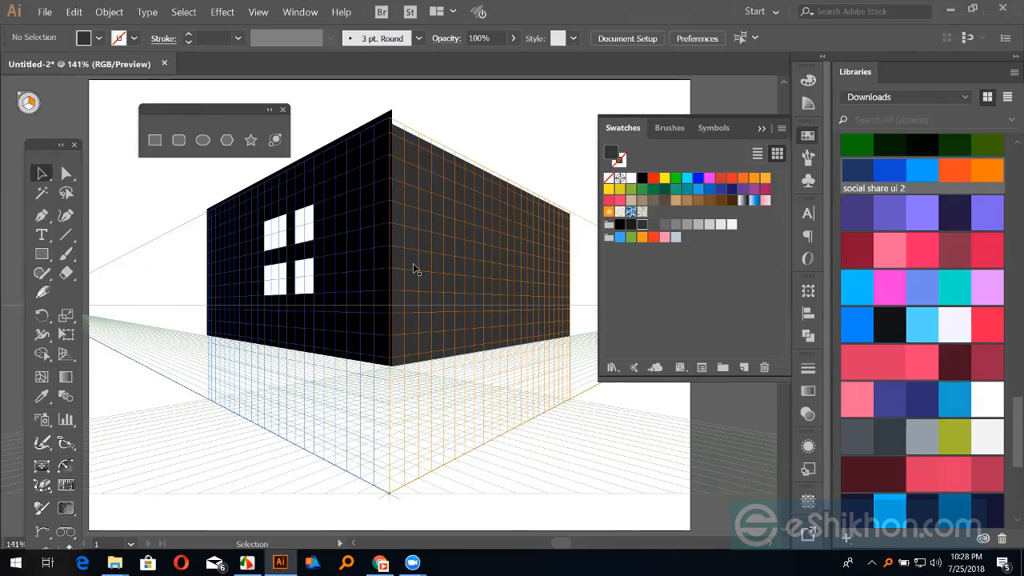
- Draw a tall white rectangle on the dark grey right wall as a door, and deselect it
{"action": "left_click", "coordinate": [154, 140]}
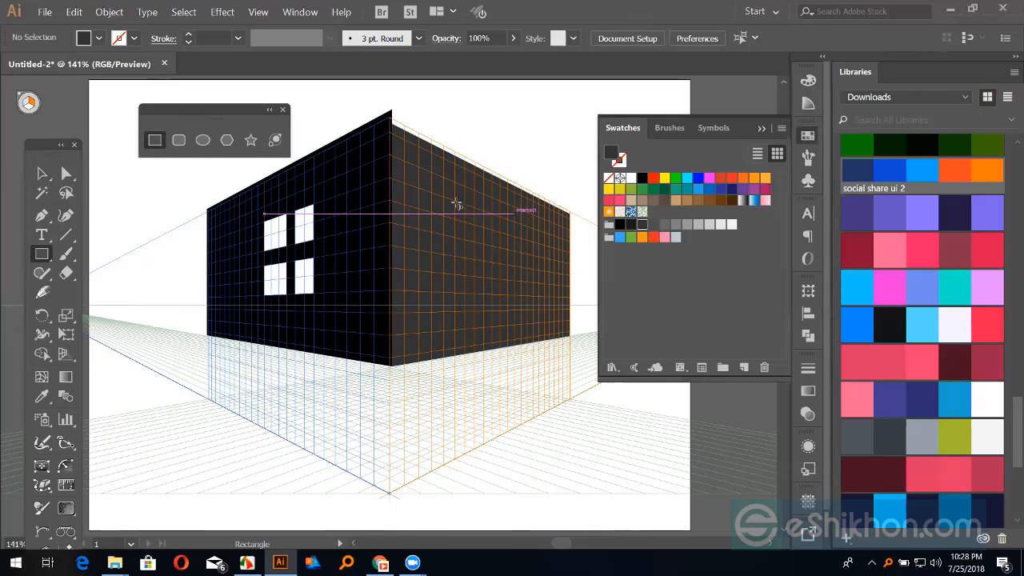
{"action": "left_click_drag", "start_coordinate": [456, 205], "coordinate": [500, 341]}
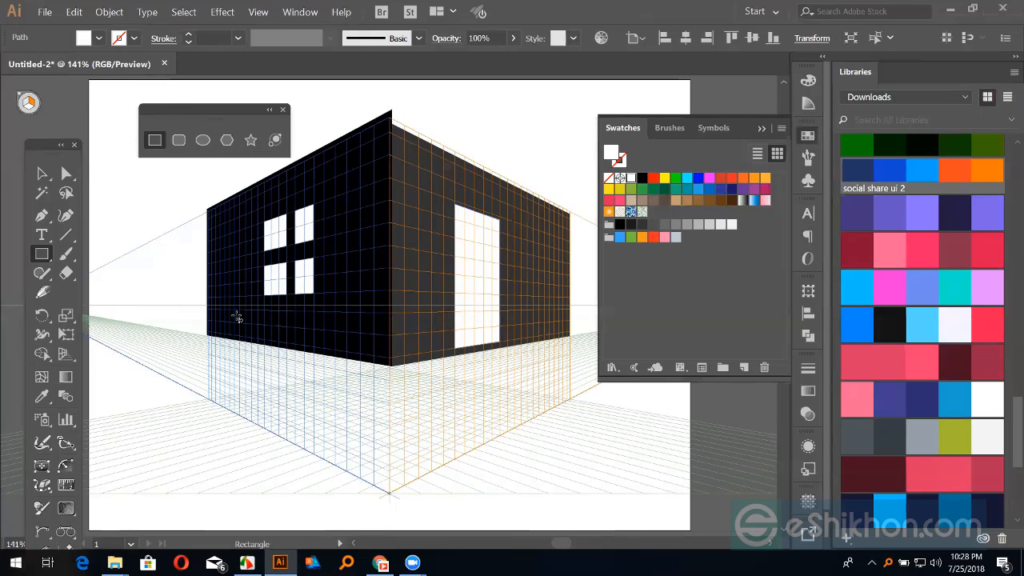
{"action": "left_click", "coordinate": [42, 173]}
{"action": "left_click", "coordinate": [141, 202]}
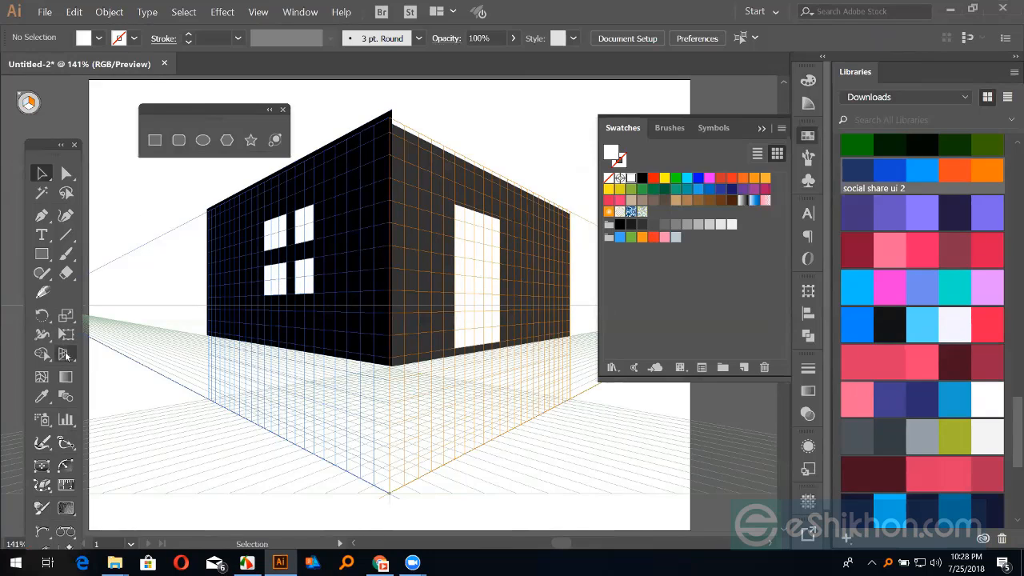
- Lower the top edge of the black left wall slightly to align it with the grid's corner, and deselect it
{"action": "left_click_drag", "start_coordinate": [65, 351], "coordinate": [190, 379]}
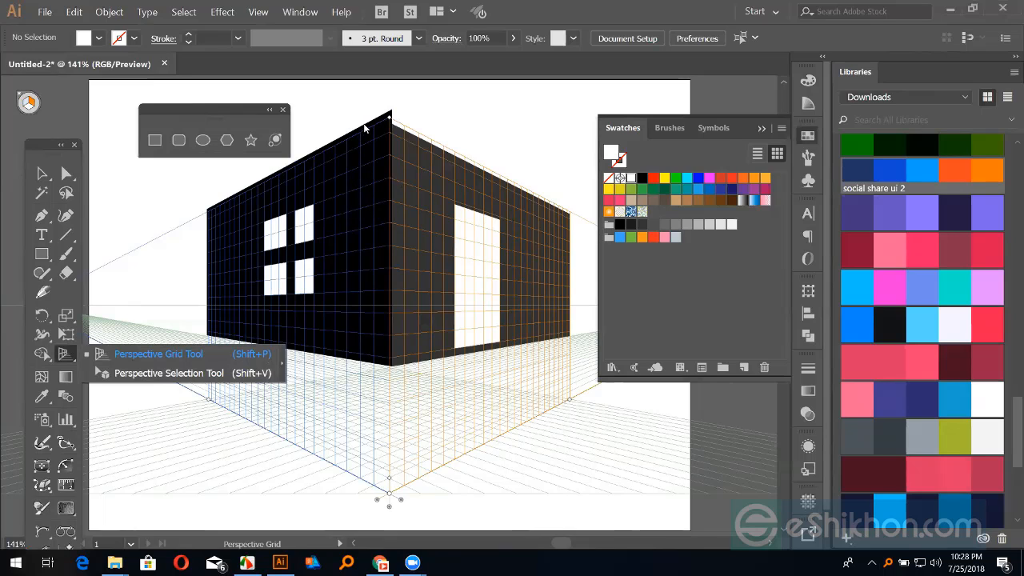
{"action": "left_click", "coordinate": [42, 173]}
{"action": "left_click", "coordinate": [336, 184]}
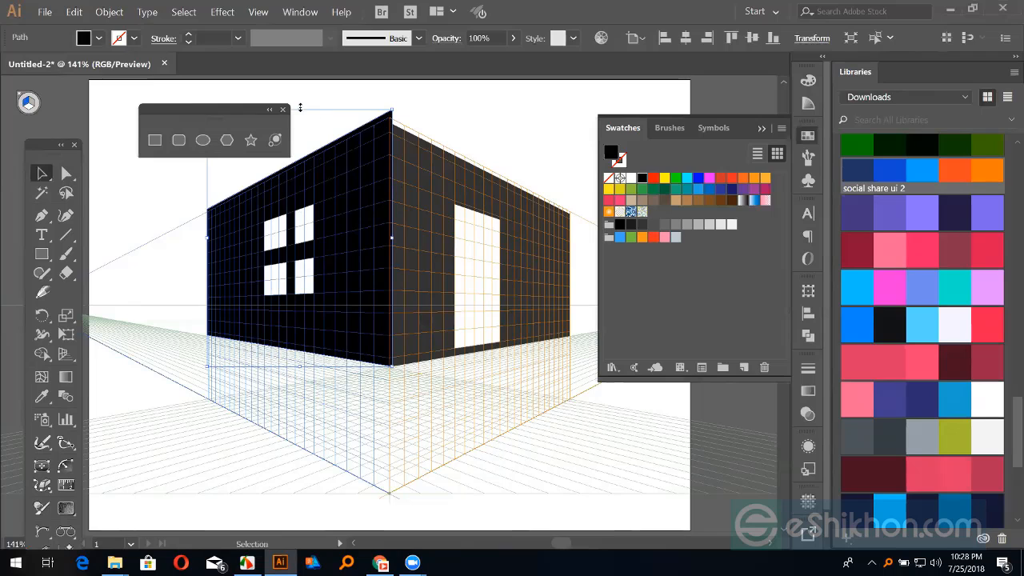
{"action": "left_click_drag", "start_coordinate": [300, 107], "coordinate": [300, 115]}
{"action": "left_click", "coordinate": [451, 116]}
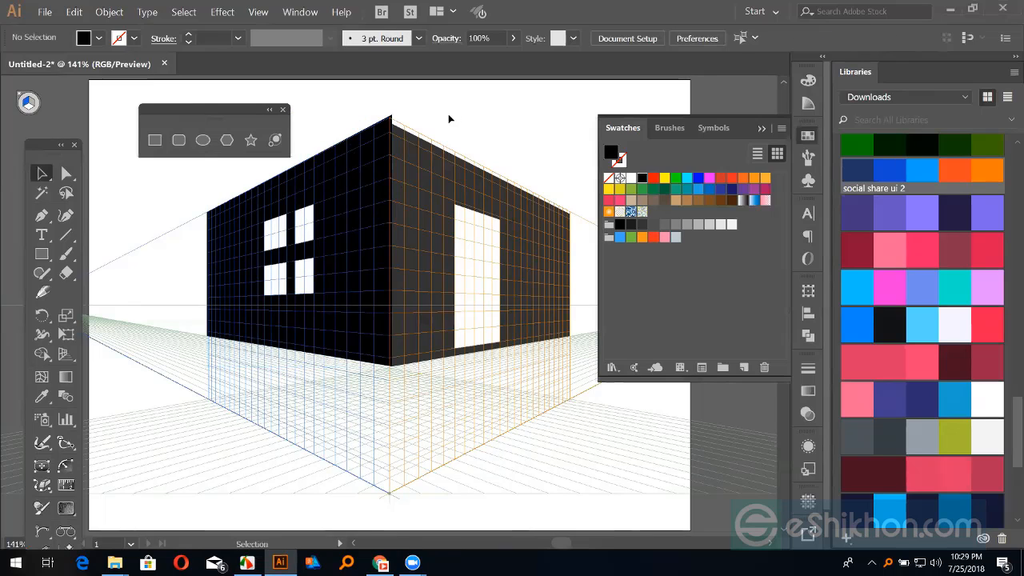
- Add a red text line reading "DESIGN HOUS" above the building's front corner
{"action": "left_click", "coordinate": [154, 140]}
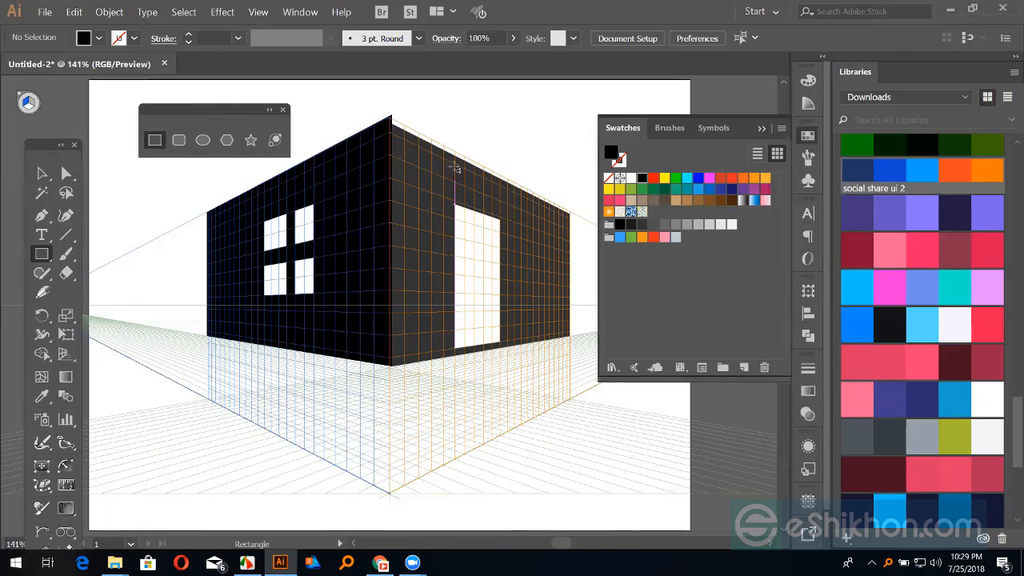
{"action": "left_click", "coordinate": [64, 354]}
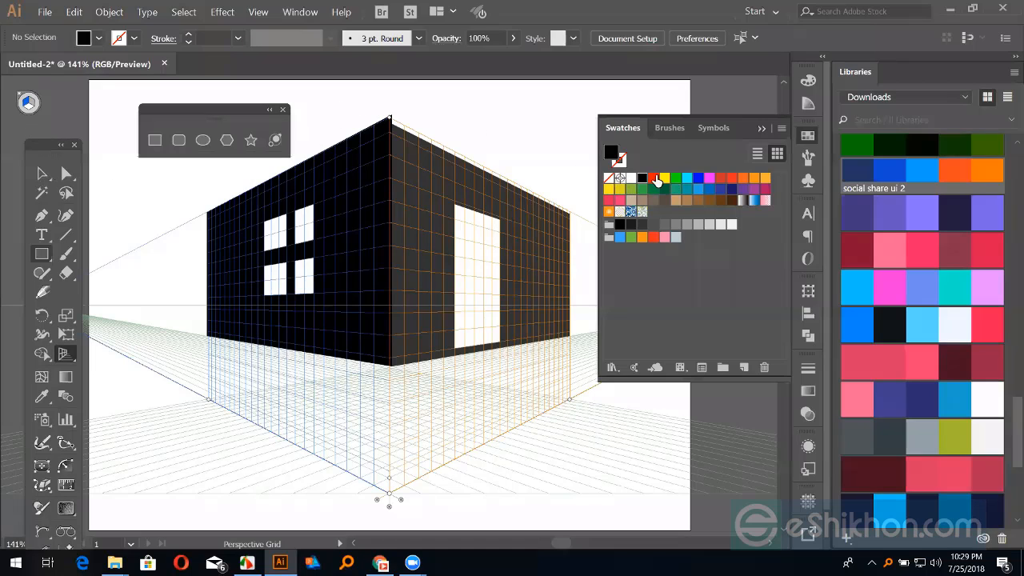
{"action": "mouse_move", "coordinate": [406, 104]}
{"action": "left_mouse_down"}
{"action": "mouse_move", "coordinate": [438, 118]}
{"action": "mouse_move", "coordinate": [402, 107]}
{"action": "left_mouse_up"}
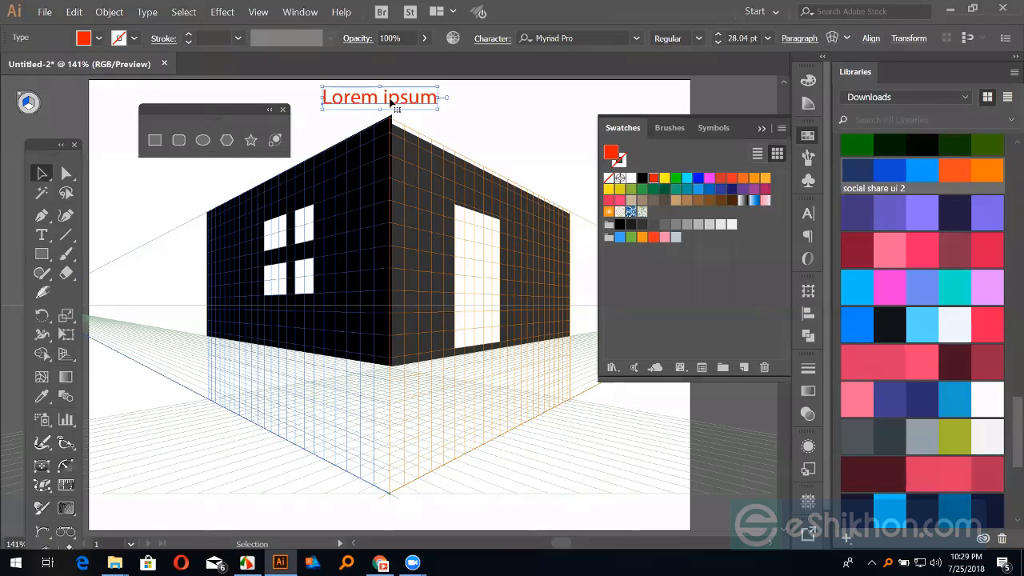
{"action": "key", "text": "t"}
{"action": "left_click", "coordinate": [402, 107]}
{"action": "key", "text": "ctrl+a"}
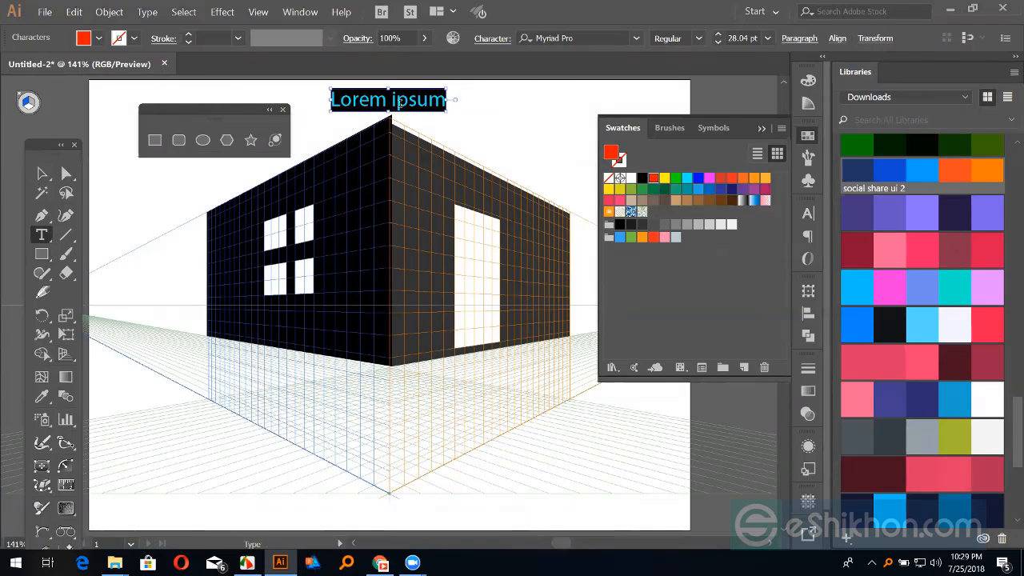
{"action": "type", "text": "DES"}
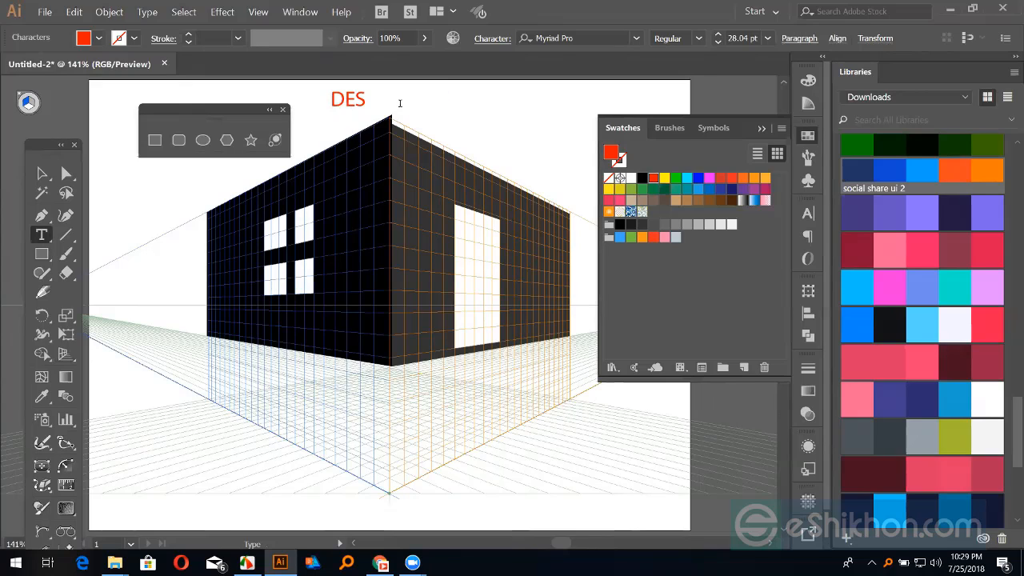
{"action": "type", "text": "IGN"}
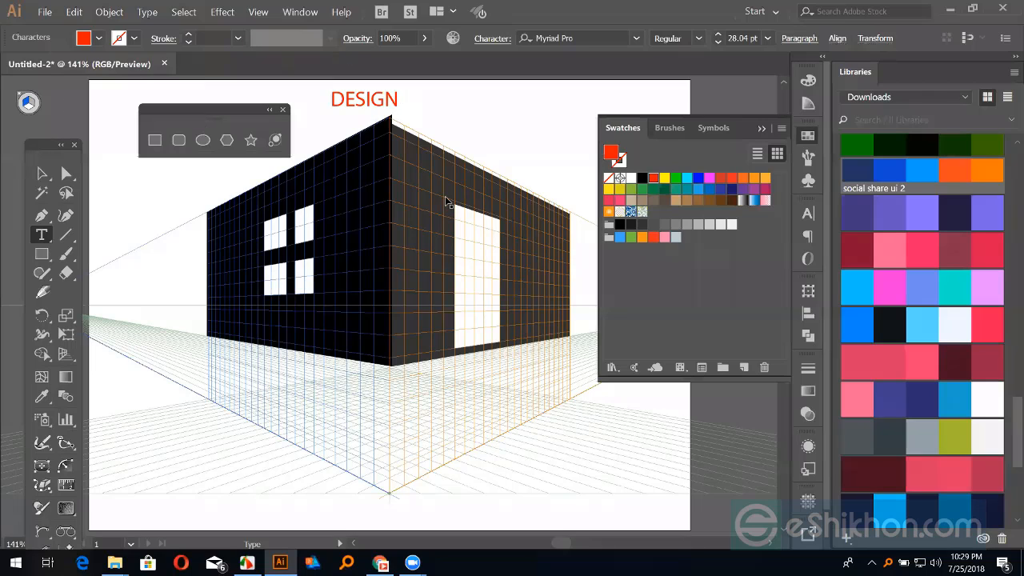
{"action": "type", "text": "HOUS"}
{"action": "key", "text": "Escape"}
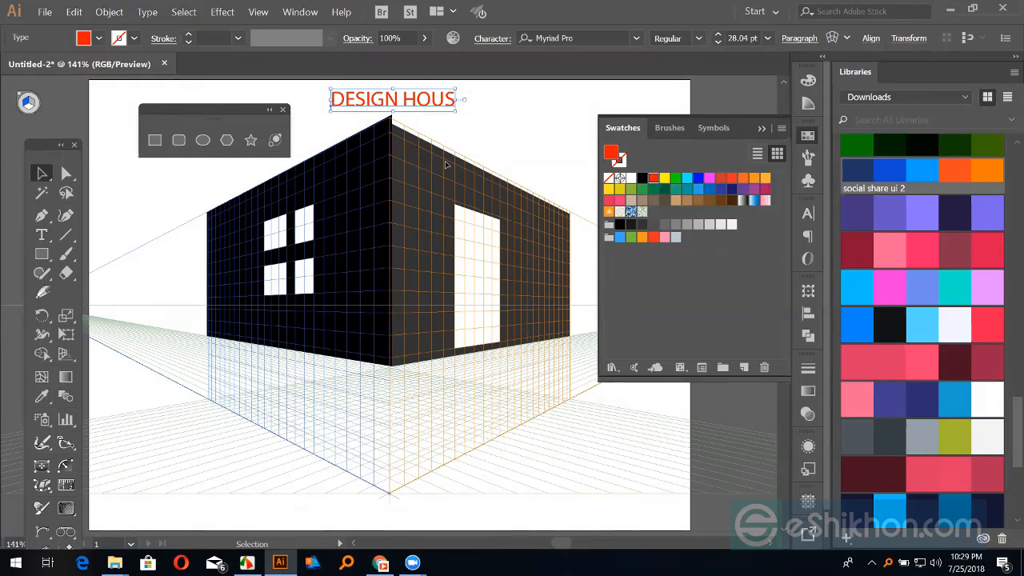
- Move the "DESIGN HOUS" text over the upper part of the right wall, undoing the last move onto the door's top
{"action": "left_click_drag", "start_coordinate": [412, 101], "coordinate": [484, 198]}
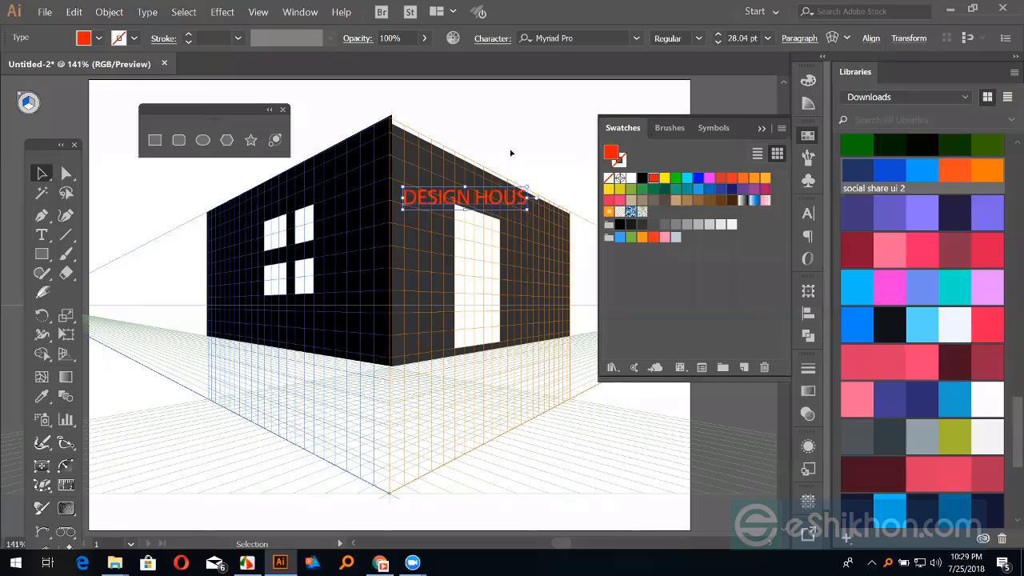
{"action": "key", "text": "ctrl+z"}
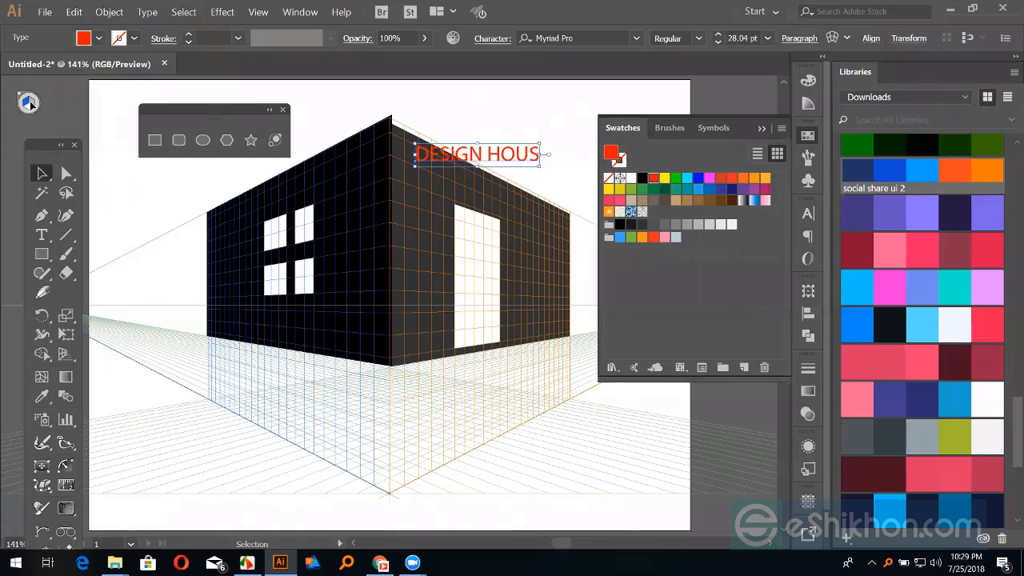
- Deselect the text, make the right grid plane active, and switch to the Perspective Selection tool
{"action": "left_click", "coordinate": [40, 102]}
{"action": "left_click", "coordinate": [69, 354]}
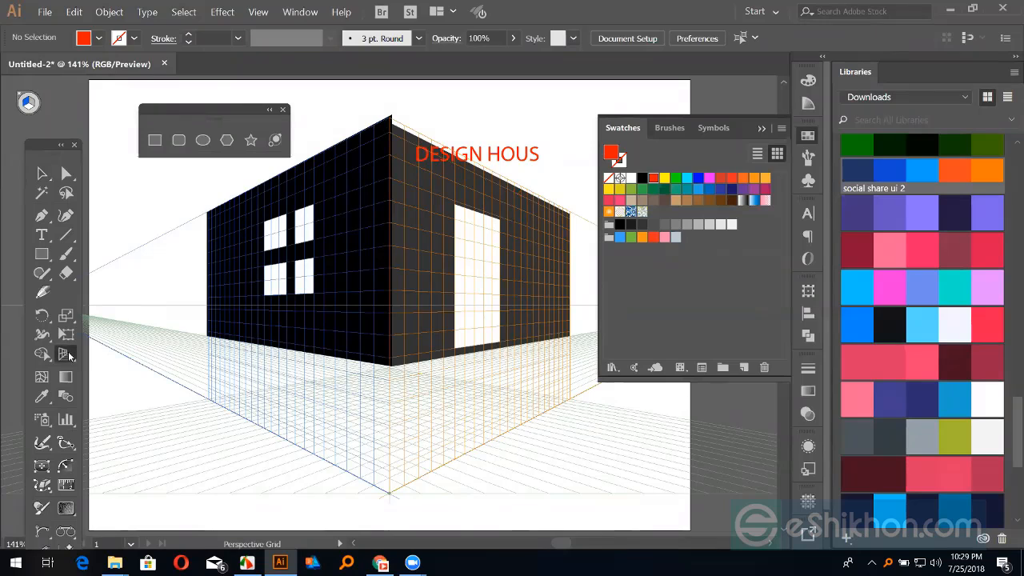
{"action": "key", "text": "shift+p"}
{"action": "left_click", "coordinate": [68, 355]}
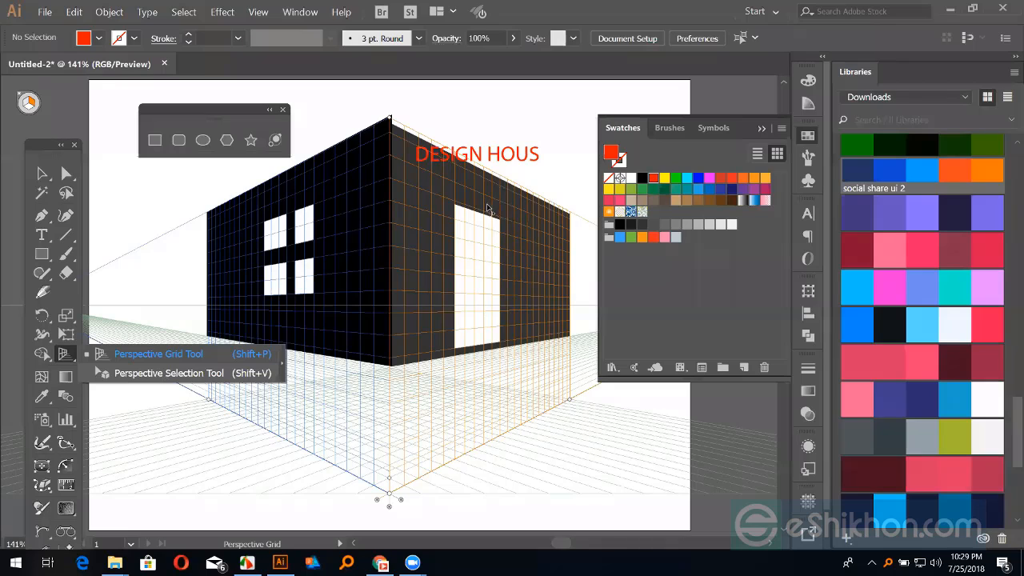
{"action": "key", "text": "shift+v"}
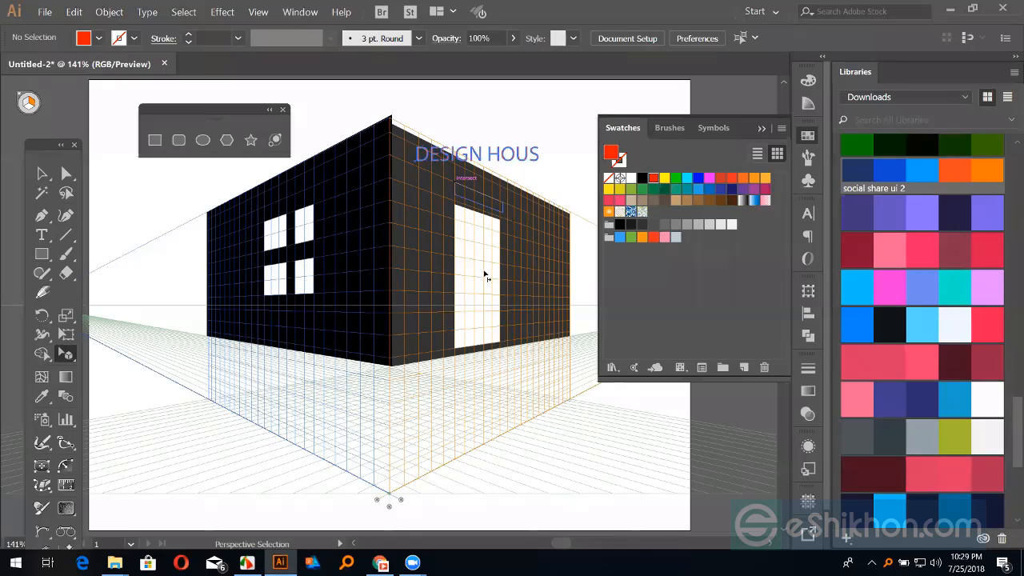
- Try to attach the "DESIGN HOUS" text in perspective to the right wall just above the door
{"action": "left_click_drag", "start_coordinate": [477, 154], "coordinate": [479, 196]}
{"action": "left_click", "coordinate": [41, 173]}
{"action": "left_click", "coordinate": [103, 187]}
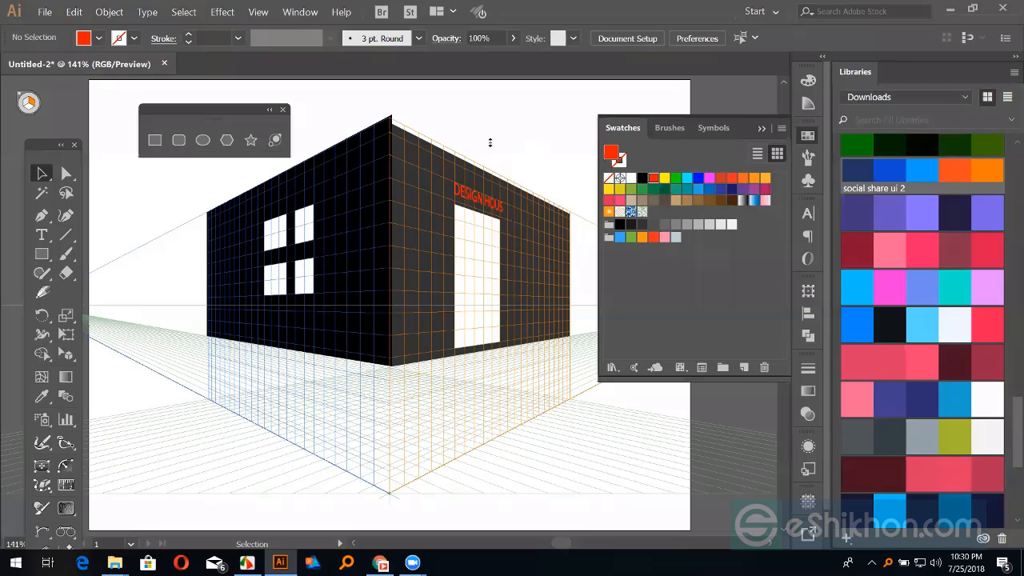
- Undo the text's perspective placement, attach "DESIGN HOUS" again to the right wall above the door in perspective, and deselect it
{"action": "double_click", "coordinate": [478, 194]}
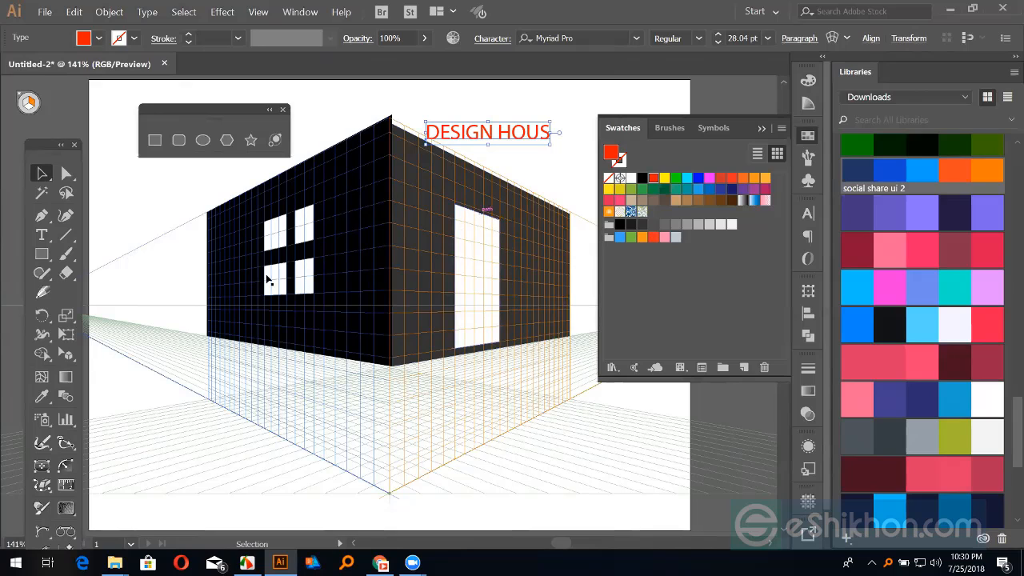
{"action": "left_click_drag", "start_coordinate": [65, 359], "coordinate": [108, 378]}
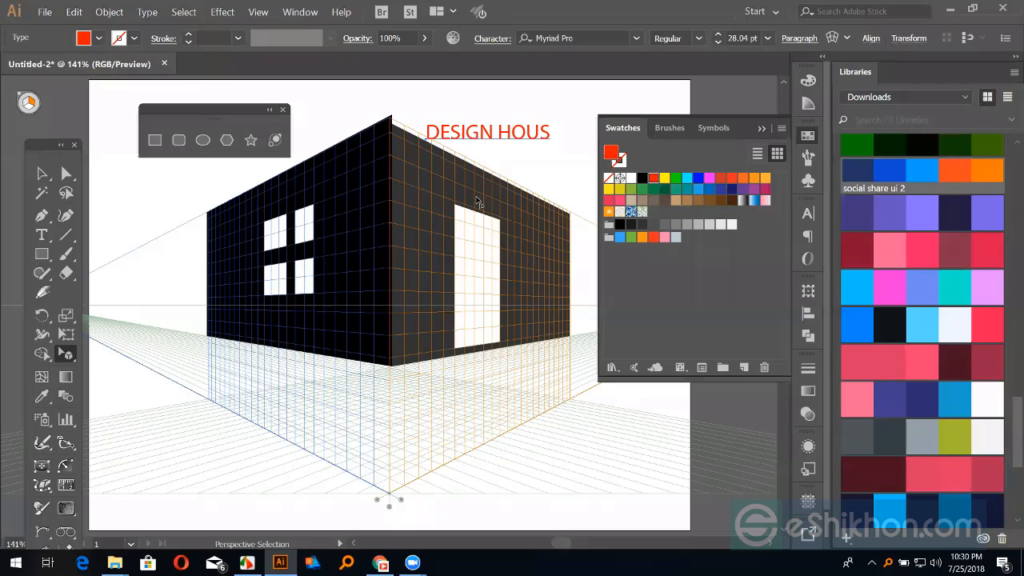
{"action": "left_click", "coordinate": [42, 173]}
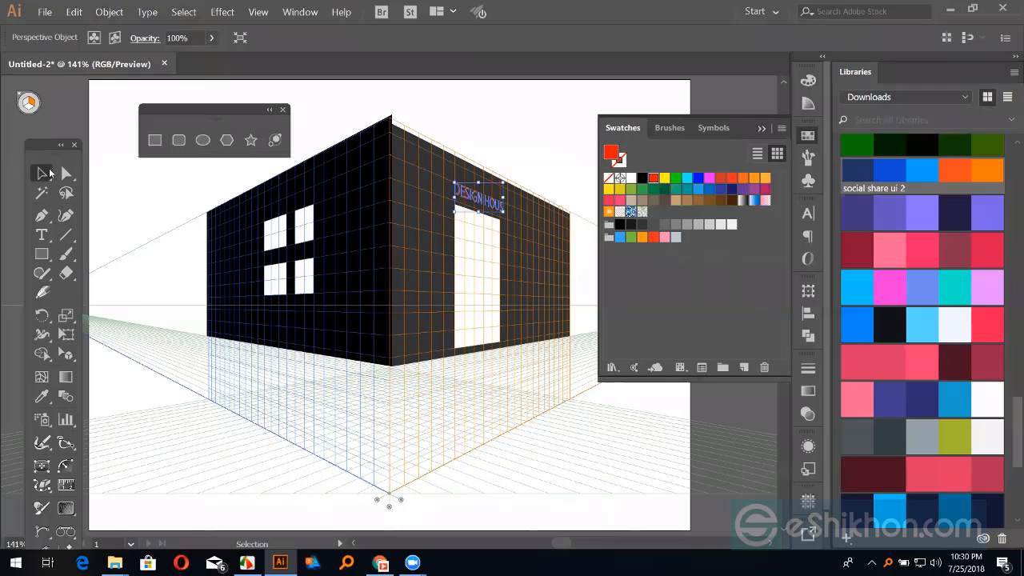
{"action": "left_click", "coordinate": [153, 188]}
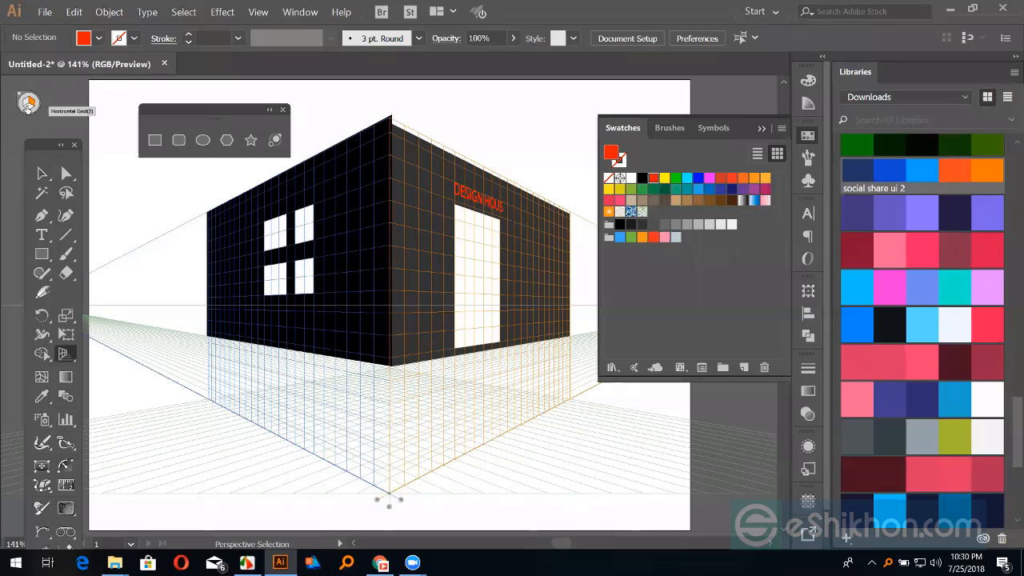
- Draw a red ground rectangle on the horizontal grid plane, from the left wall's outer bottom corner to the grid's front corner
{"action": "left_click", "coordinate": [154, 140]}
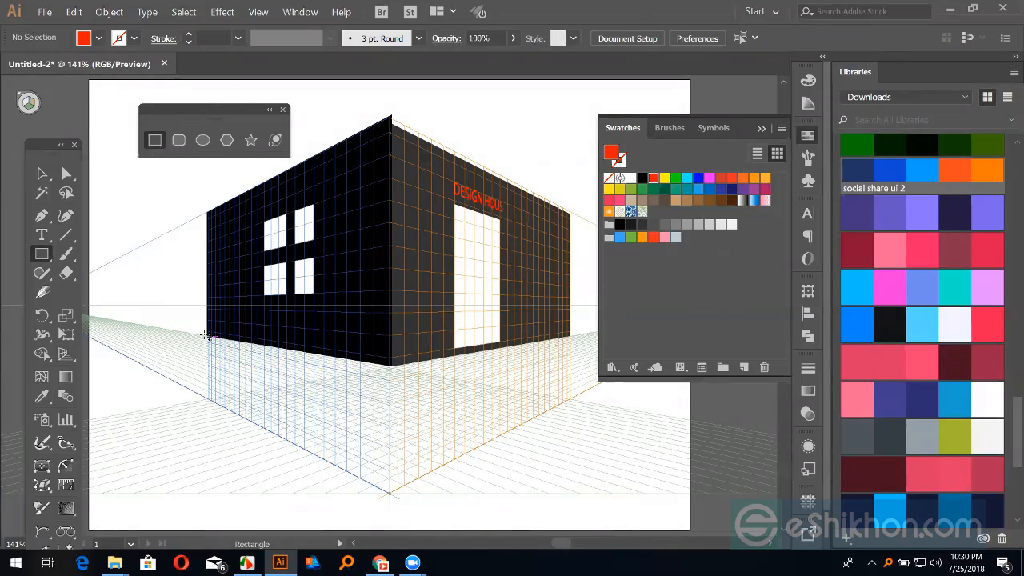
{"action": "left_click_drag", "start_coordinate": [210, 335], "coordinate": [388, 493]}
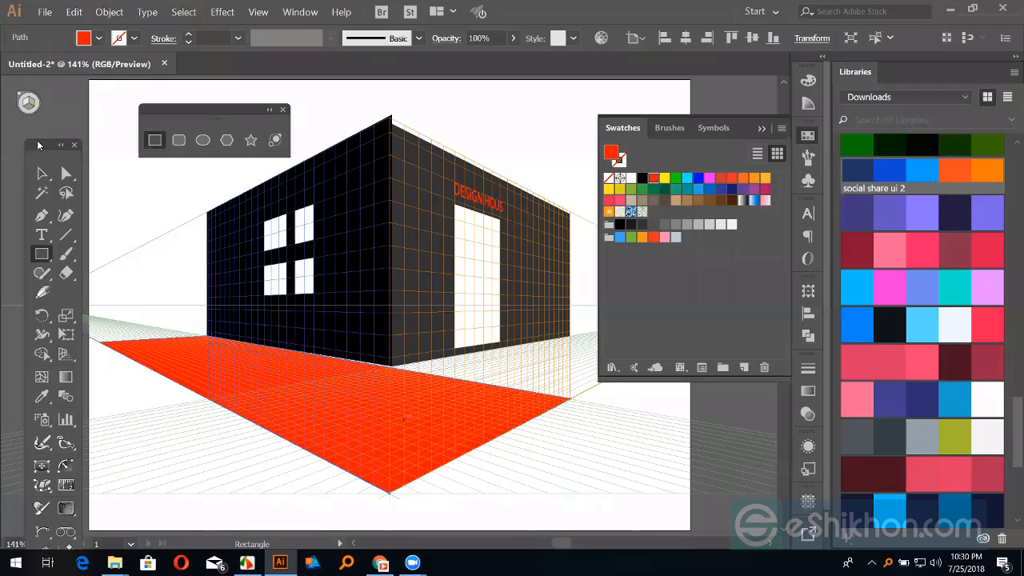
{"action": "key", "text": "v"}
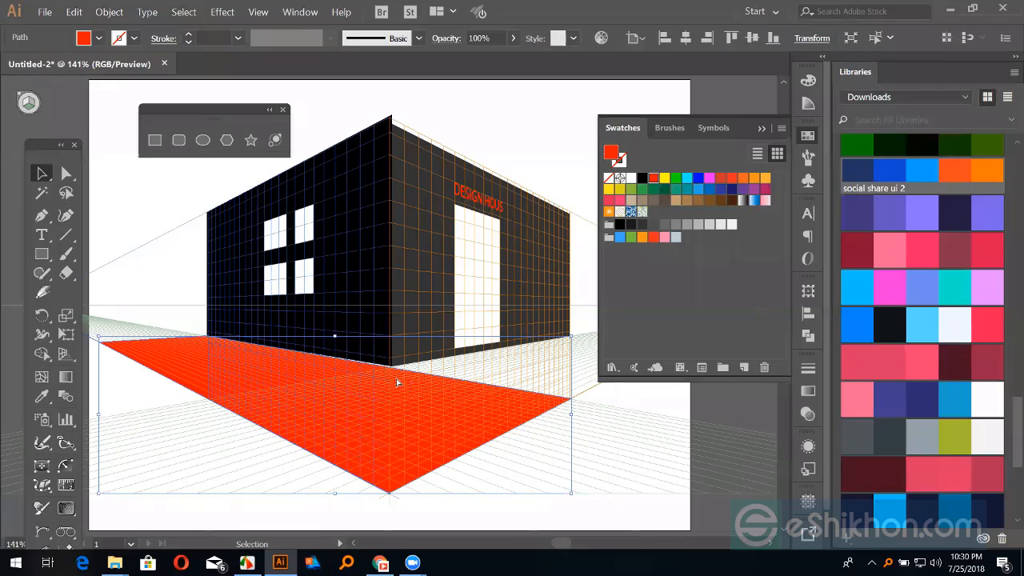
- Shift the red ground rectangle in perspective so it extends beneath the house, and send it behind the walls
{"action": "left_click", "coordinate": [68, 362]}
{"action": "left_click", "coordinate": [104, 354]}
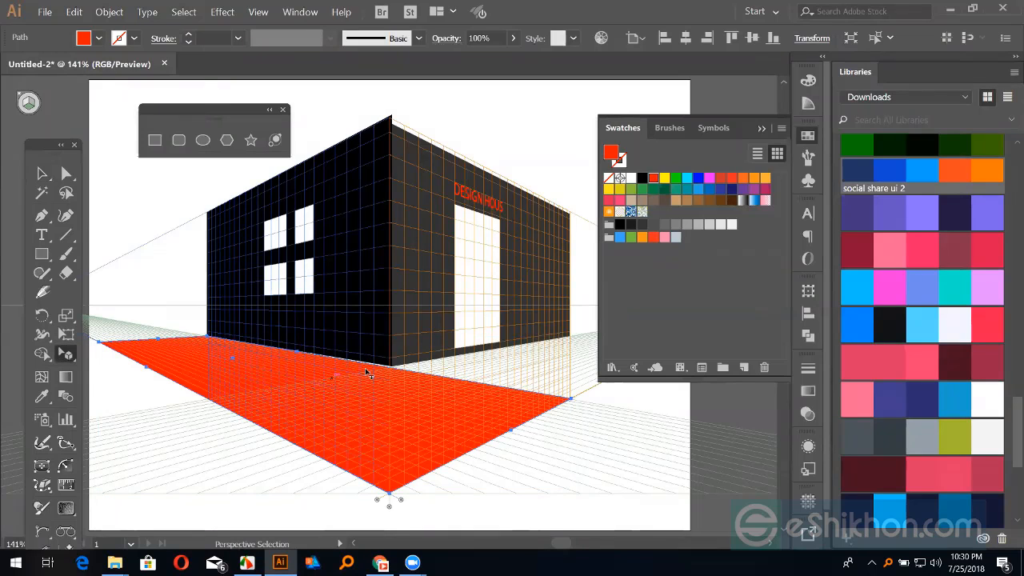
{"action": "left_click_drag", "start_coordinate": [302, 353], "coordinate": [485, 331]}
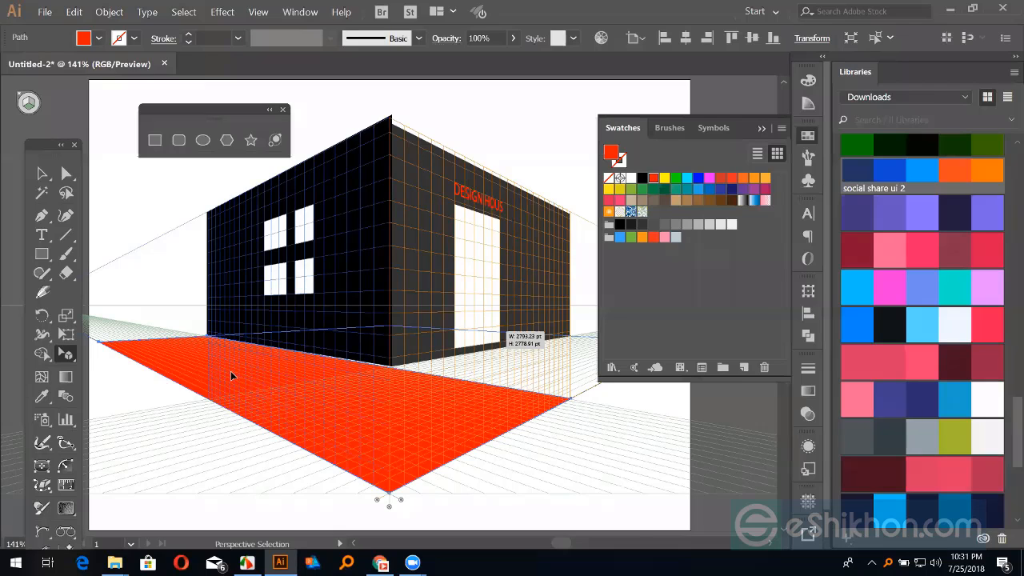
{"action": "key", "text": "ctrl+z"}
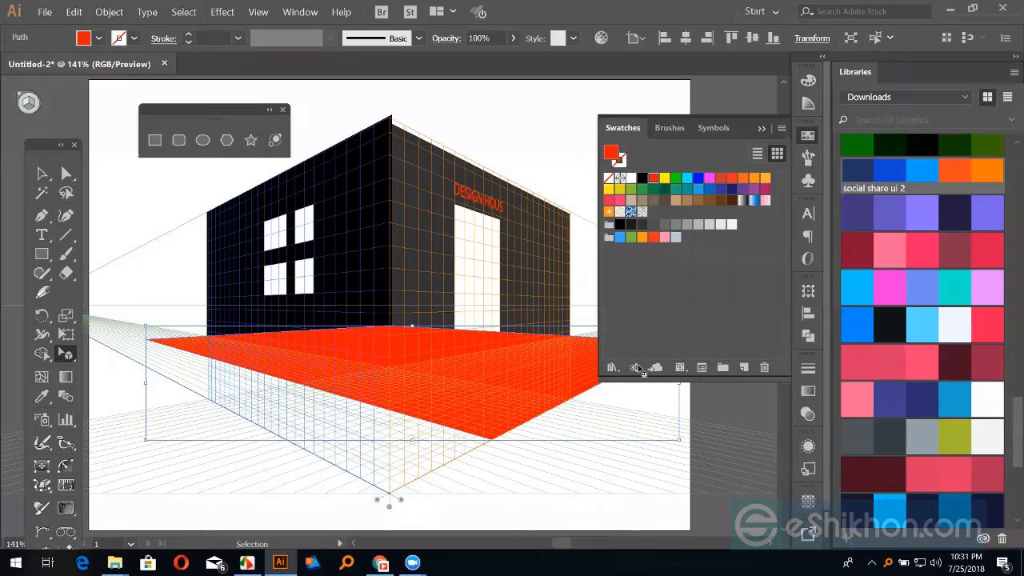
{"action": "key", "text": "ctrl+shift+z"}
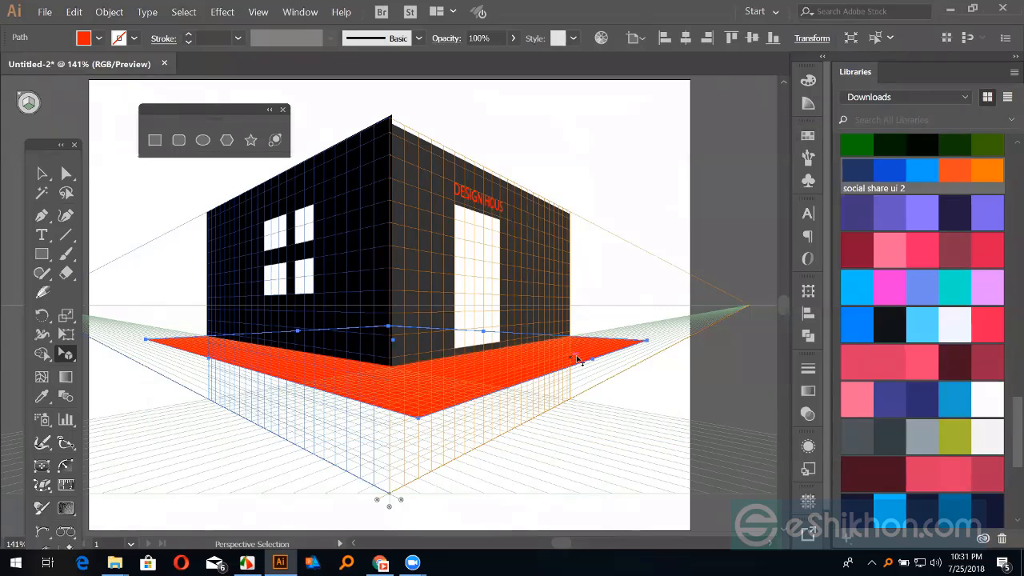
- Look at the arrange options for the red ground, including Send to Back, without applying one
{"action": "right_click", "coordinate": [578, 360]}
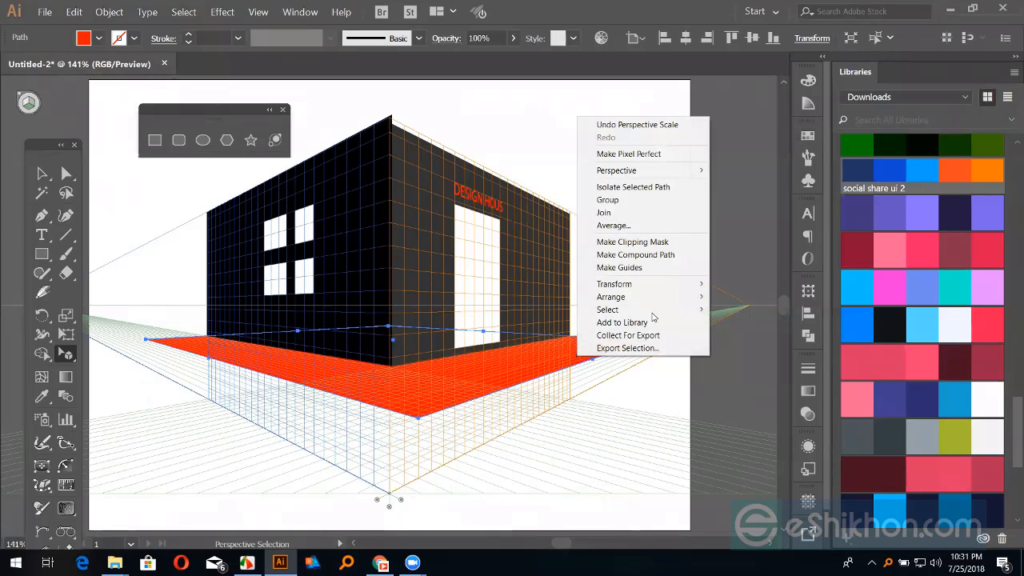
{"action": "mouse_move", "coordinate": [630, 297]}
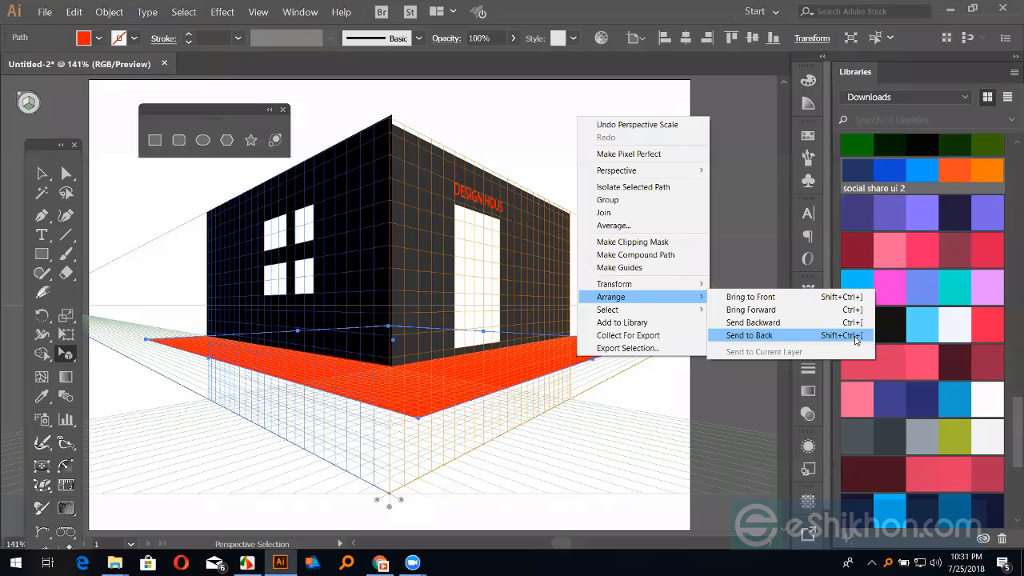
{"action": "left_click", "coordinate": [577, 360]}
- Scale the red ground down in perspective until its front corner lines up below the house's front corner
{"action": "mouse_move", "coordinate": [563, 352]}
{"action": "left_mouse_down"}
{"action": "mouse_move", "coordinate": [585, 355]}
{"action": "mouse_move", "coordinate": [560, 366]}
{"action": "left_mouse_up"}
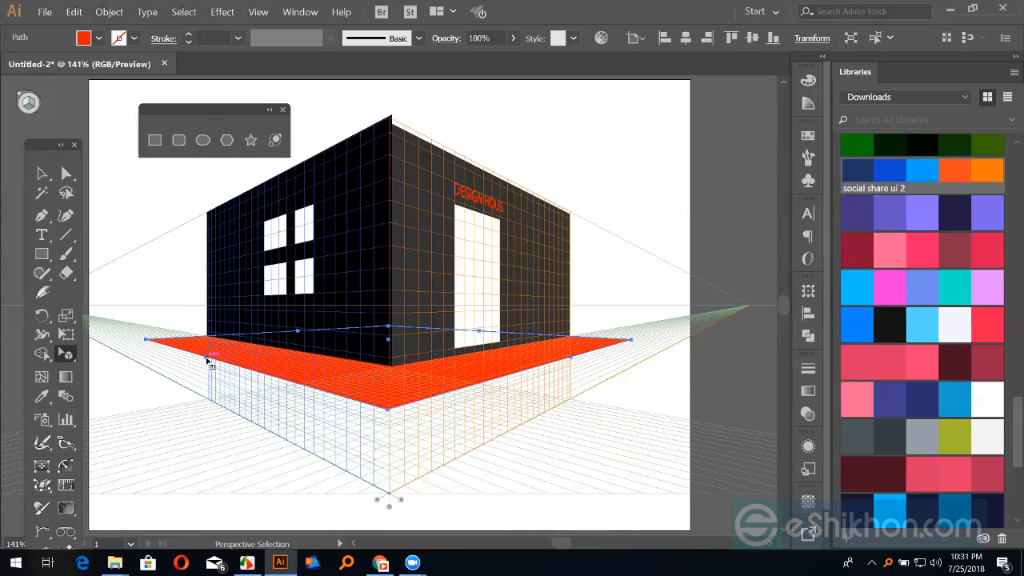
{"action": "left_click_drag", "start_coordinate": [206, 362], "coordinate": [304, 359]}
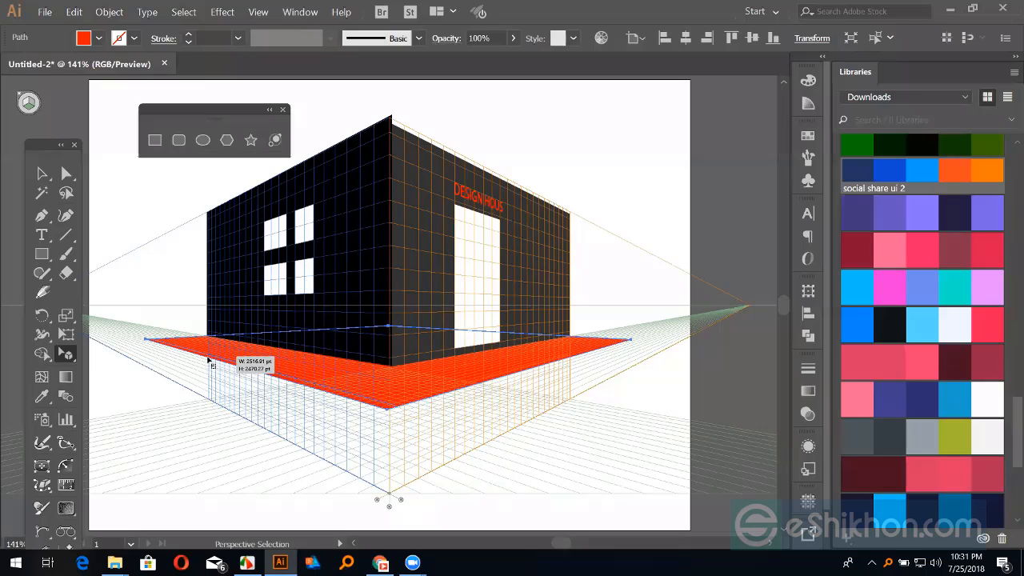
{"action": "left_click", "coordinate": [245, 308]}
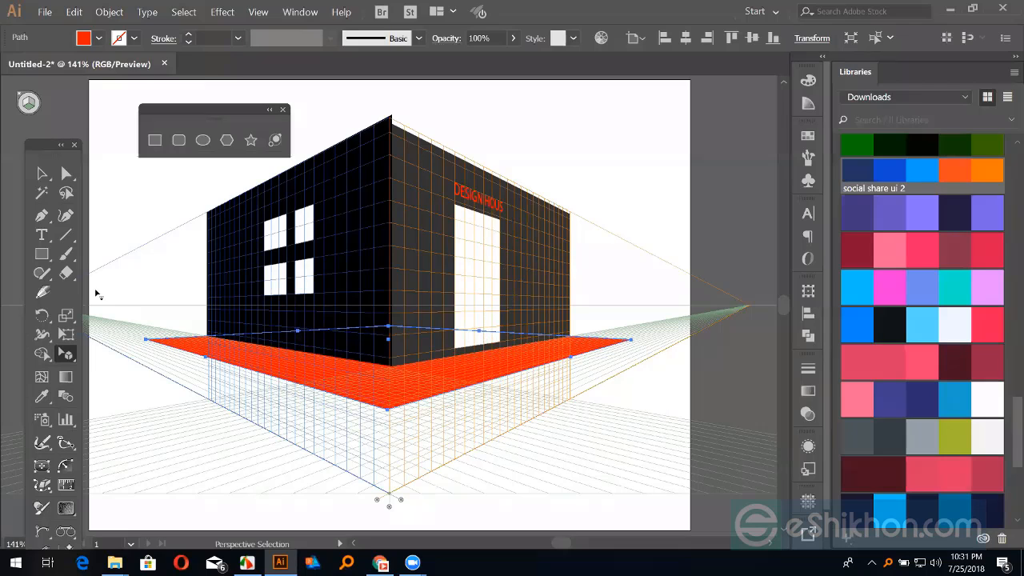
{"action": "left_click", "coordinate": [64, 334]}
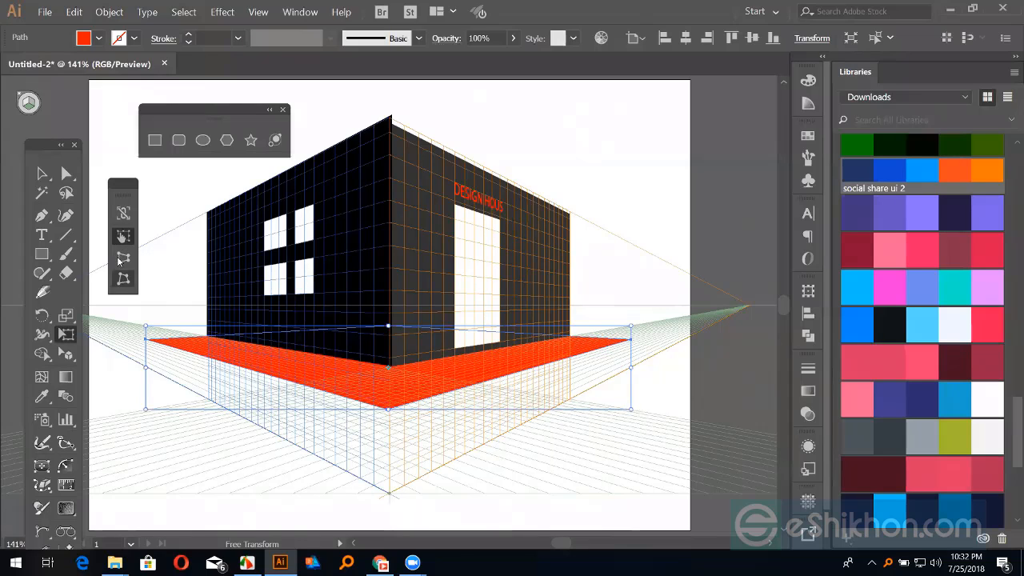
{"action": "left_click", "coordinate": [46, 175]}
{"action": "left_click", "coordinate": [65, 354]}
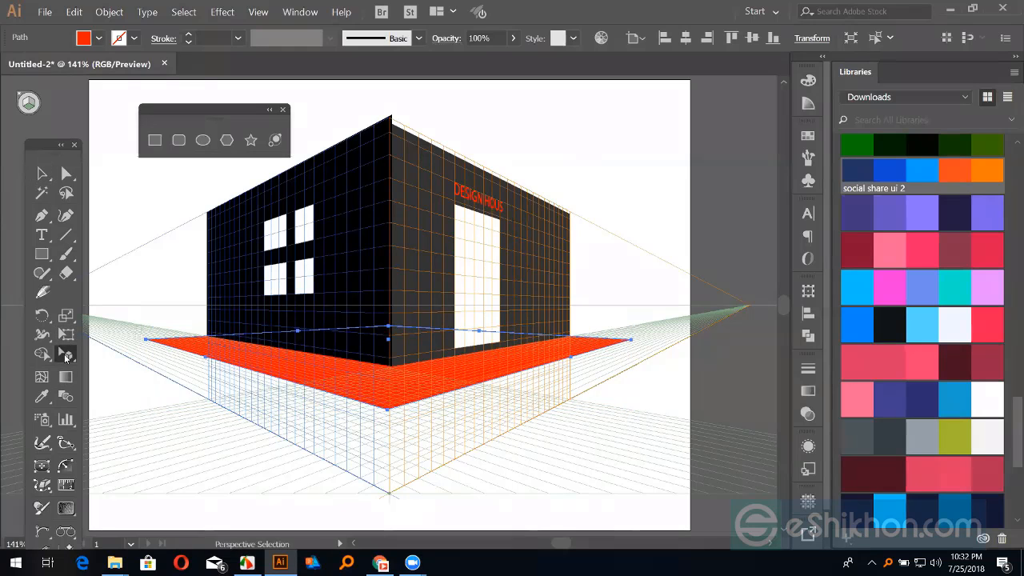
- Try shifting the left grid plane sideways by about 78 pt, and return it to the front corner
{"action": "left_click", "coordinate": [66, 354]}
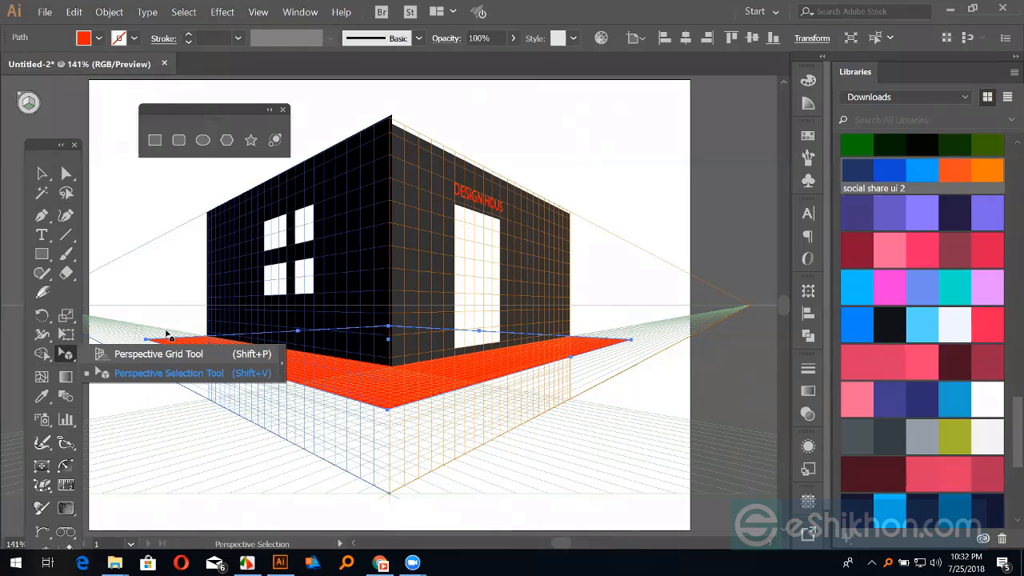
{"action": "key", "text": "shift+p"}
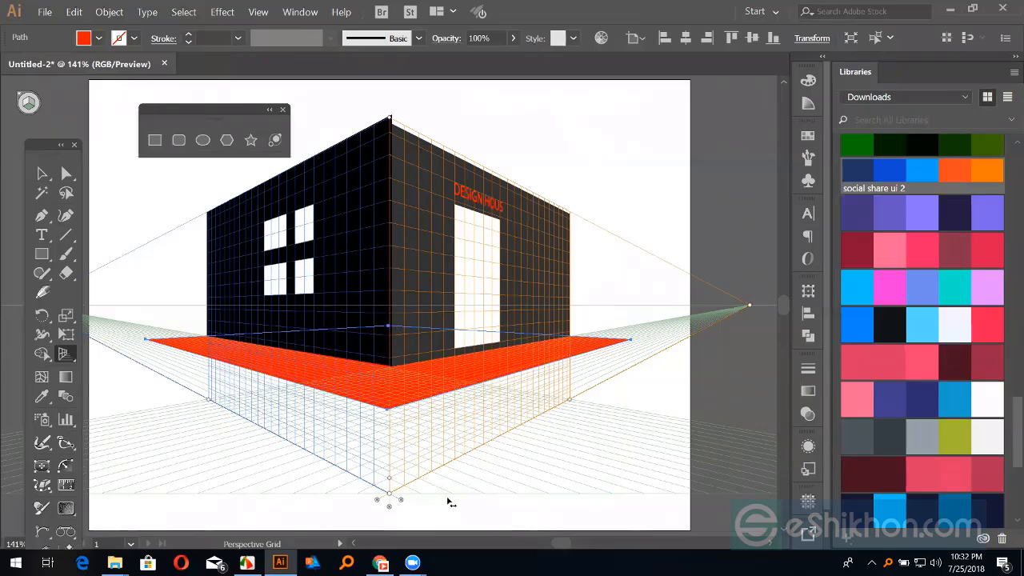
{"action": "left_click_drag", "start_coordinate": [480, 496], "coordinate": [538, 487]}
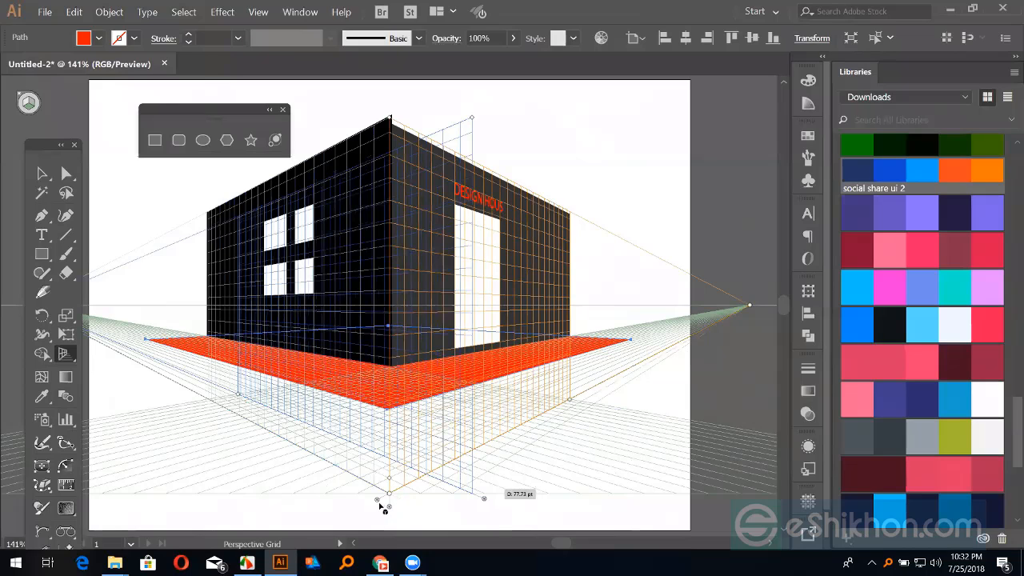
{"action": "mouse_move", "coordinate": [379, 502]}
{"action": "left_mouse_down"}
{"action": "mouse_move", "coordinate": [400, 503]}
{"action": "mouse_move", "coordinate": [389, 496]}
{"action": "left_mouse_up"}
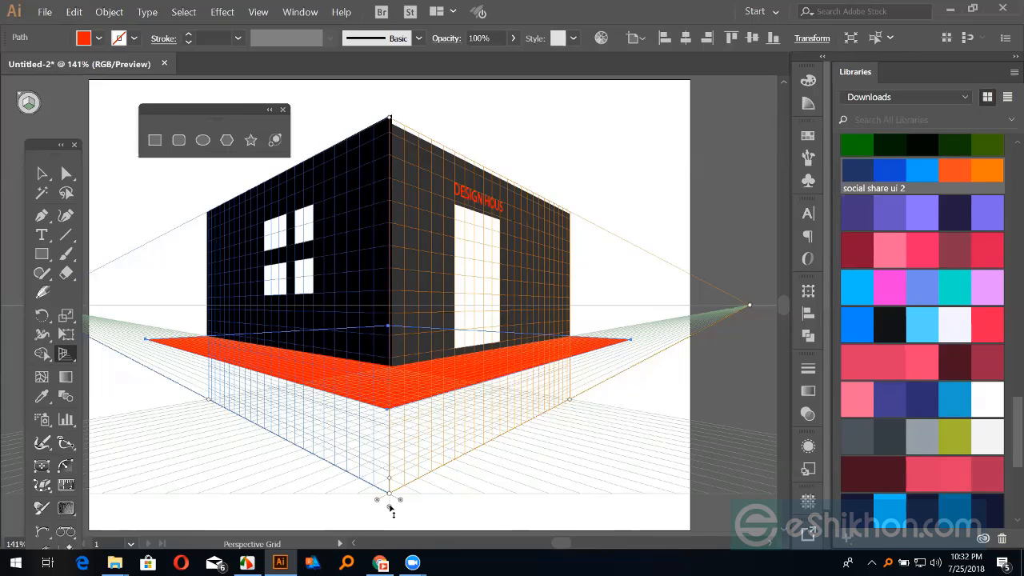
- Deselect the ground, select the black left wall, and lower the perspective grid's height slightly to the right wall's top corner
{"action": "left_click", "coordinate": [42, 172]}
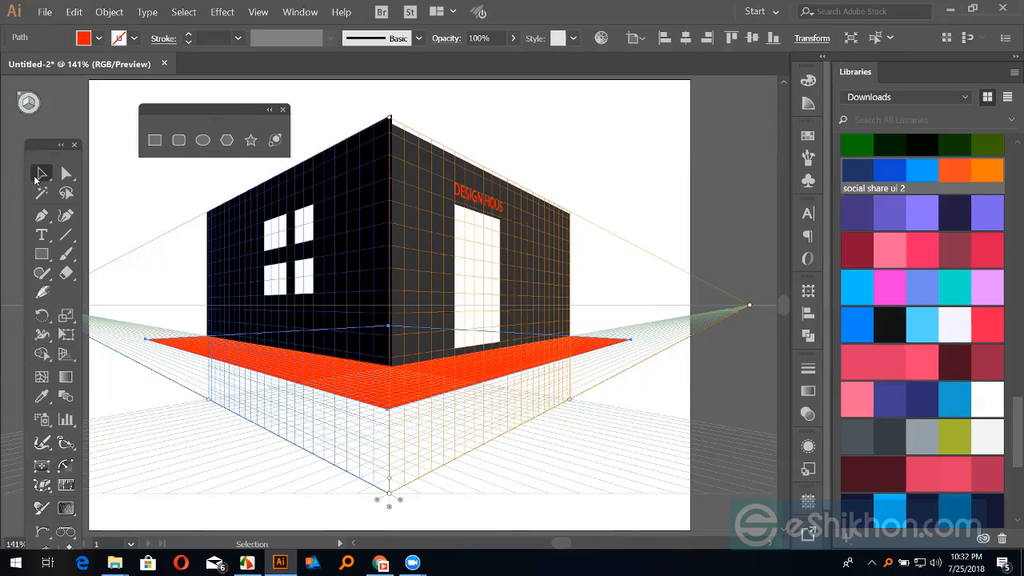
{"action": "left_click", "coordinate": [137, 197]}
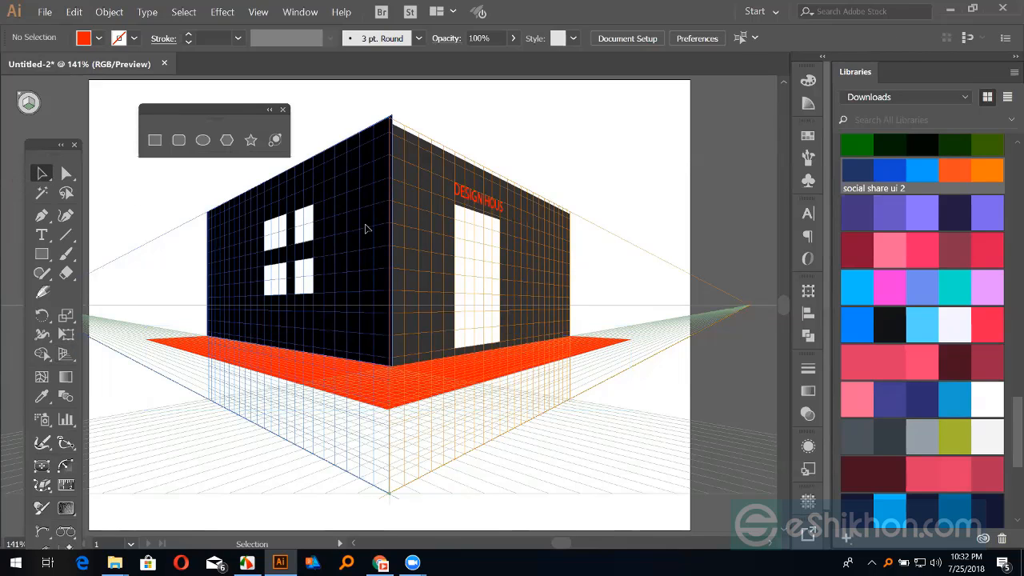
{"action": "left_click", "coordinate": [368, 231]}
{"action": "left_click", "coordinate": [67, 353]}
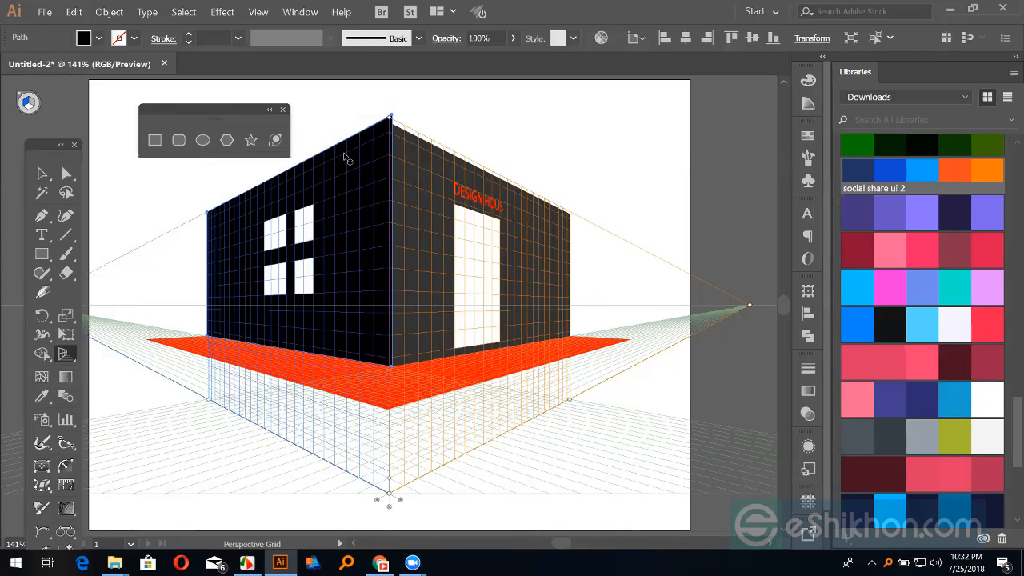
{"action": "left_click", "coordinate": [392, 120]}
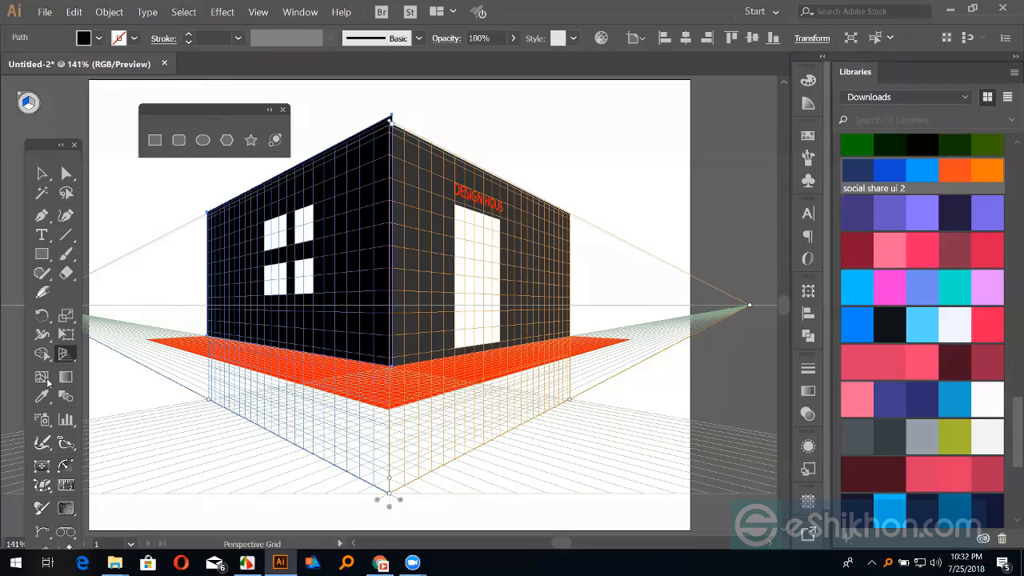
- Lower the left wall's top edge slightly in perspective to match the right wall's top corner, and deselect the wall
{"action": "left_click", "coordinate": [69, 356]}
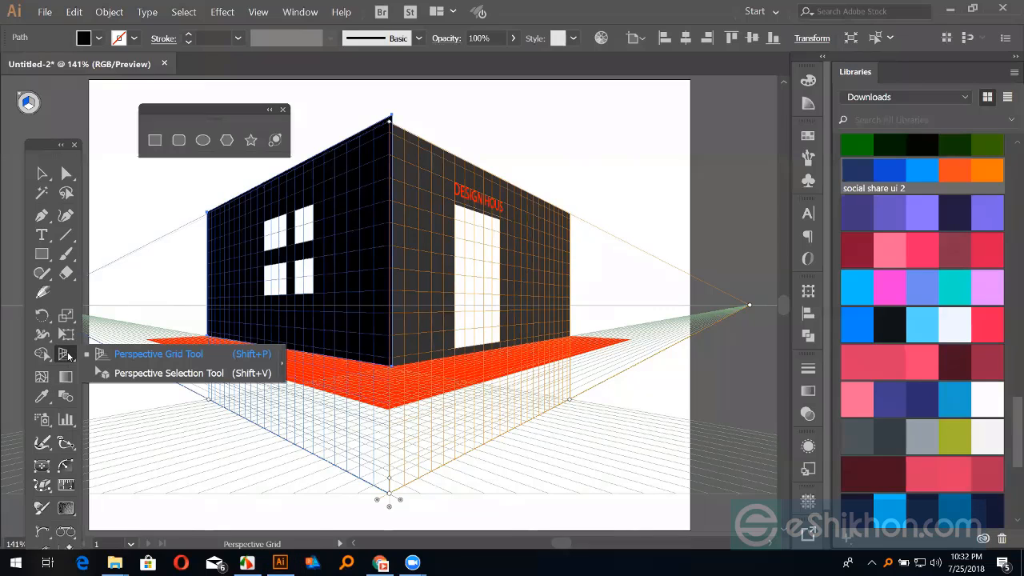
{"action": "left_click", "coordinate": [126, 372]}
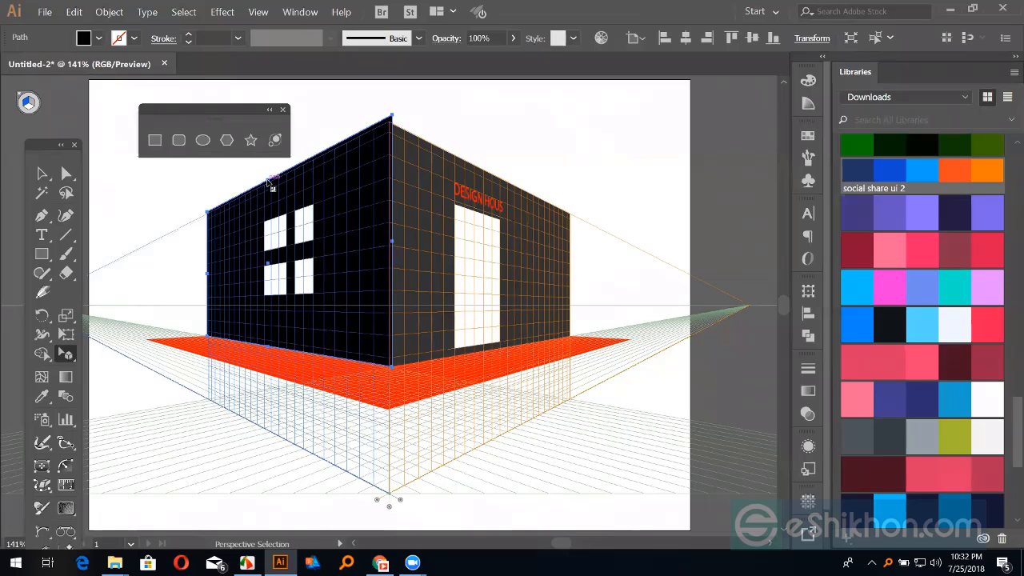
{"action": "left_click_drag", "start_coordinate": [267, 183], "coordinate": [267, 184]}
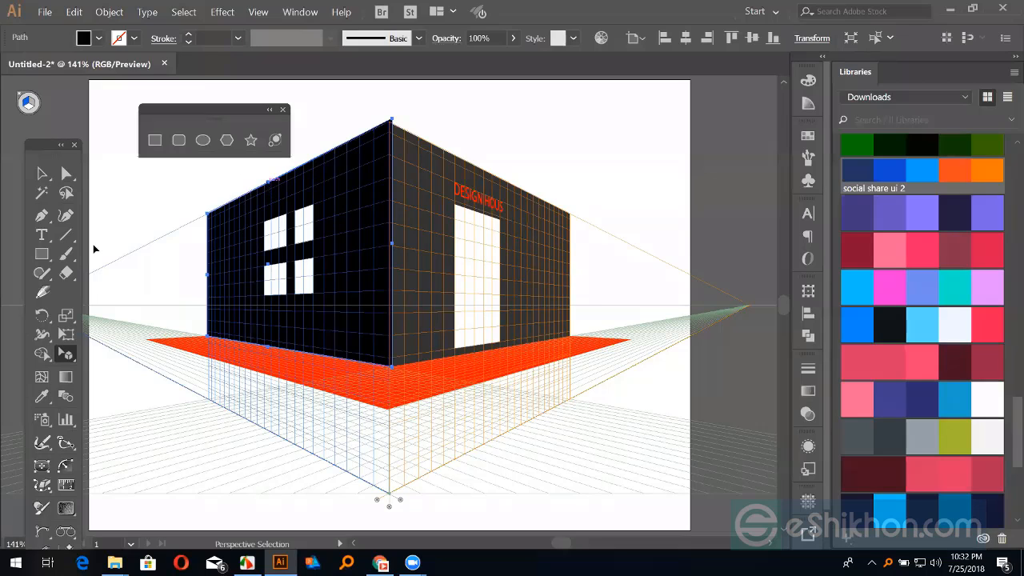
{"action": "key", "text": "ctrl+shift+a"}
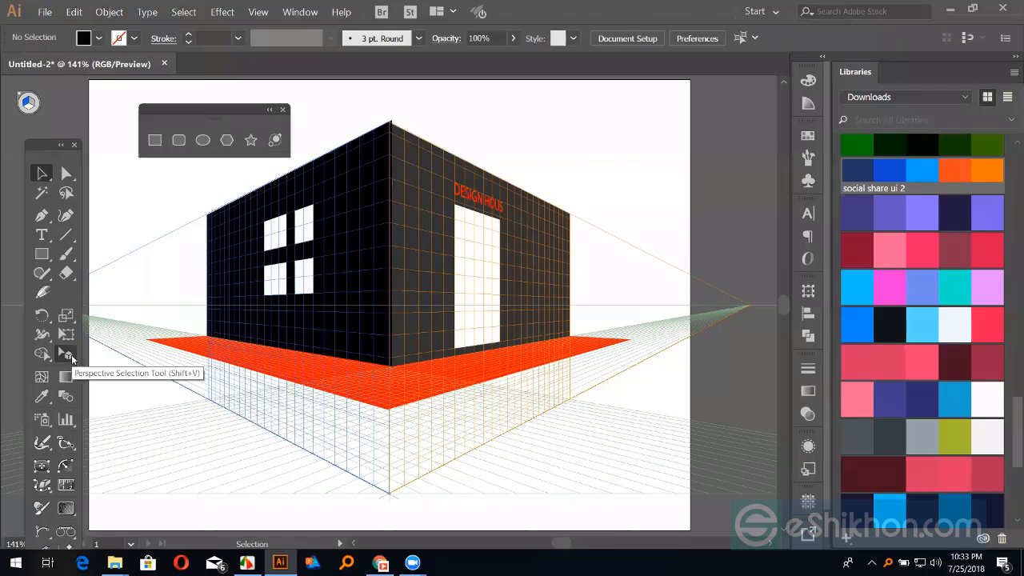
{"action": "key", "text": "shift+p"}
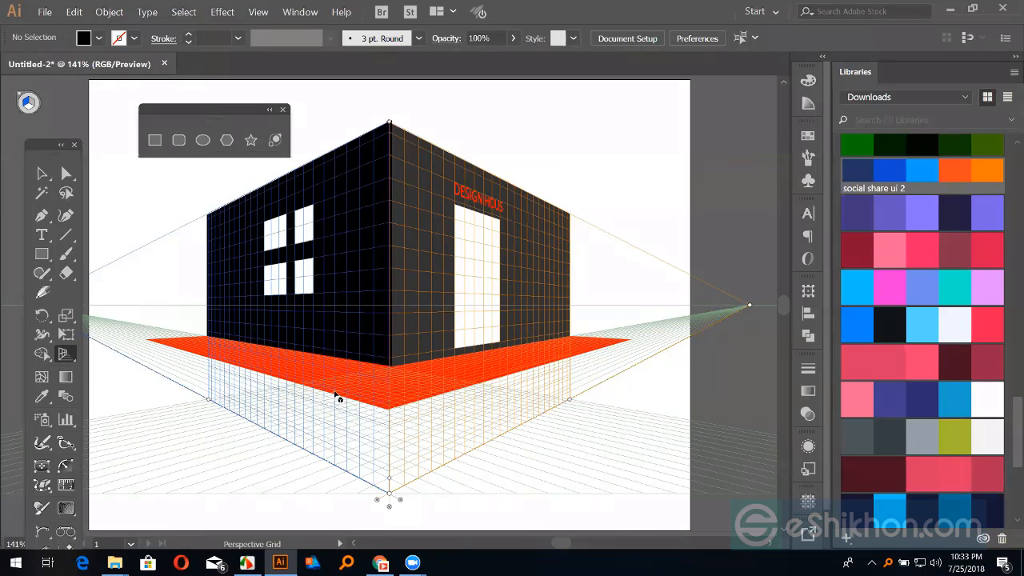
- Duplicate the red ground slightly downward and place the copy behind the original to start a slab thickness
{"action": "left_click", "coordinate": [66, 355]}
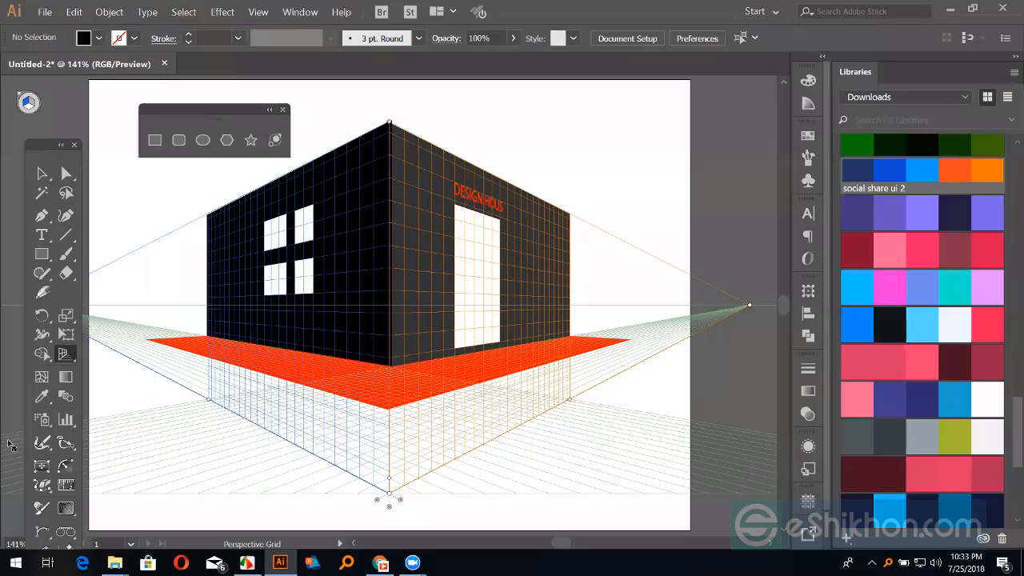
{"action": "left_click", "coordinate": [47, 174]}
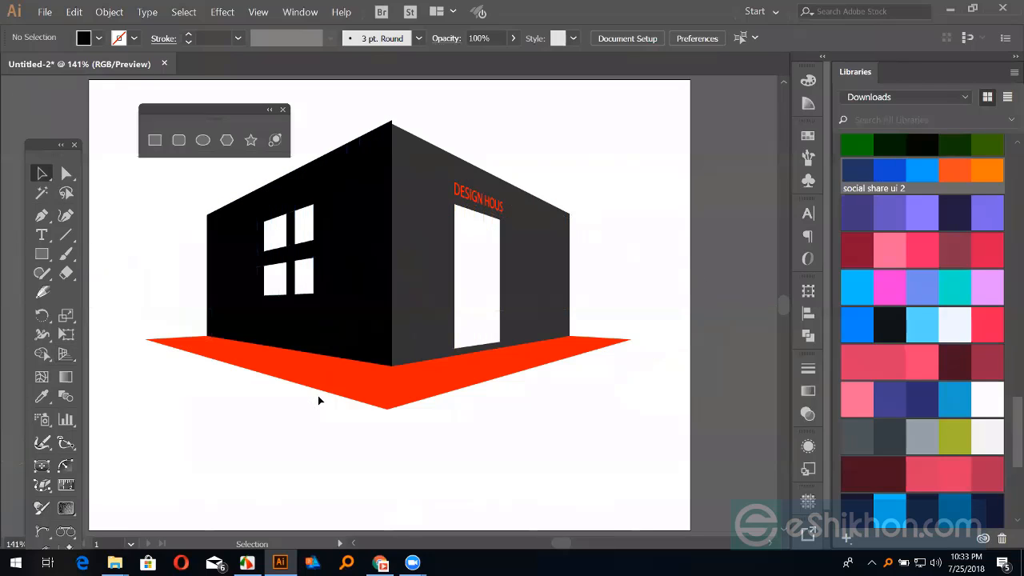
{"action": "left_click", "coordinate": [326, 392]}
{"action": "left_click_drag", "start_coordinate": [326, 392], "coordinate": [380, 408]}
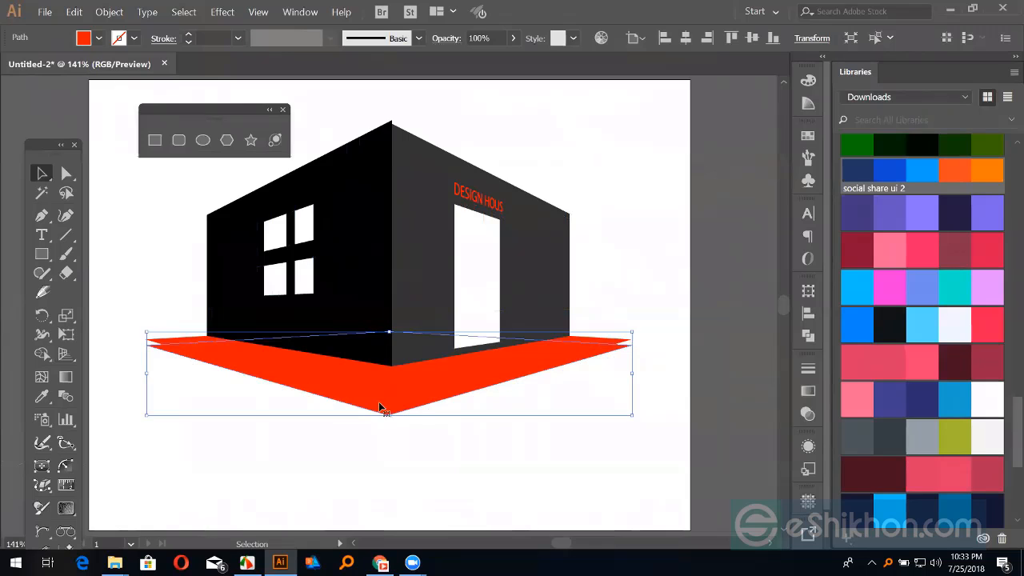
{"action": "left_click", "coordinate": [434, 395], "text": "ctrl"}
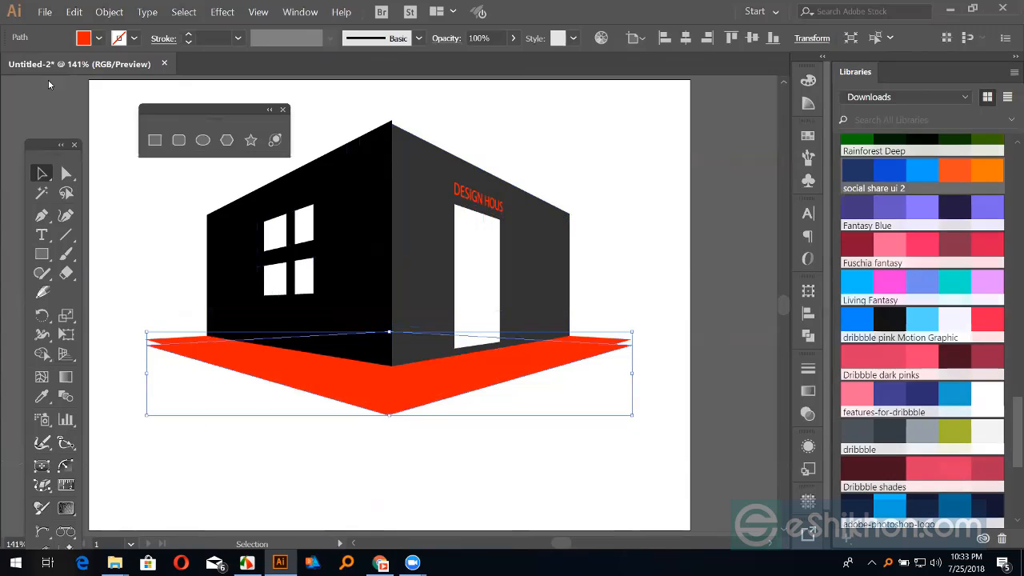
- Set the lower ground copy's fill to the darker red B20808 and deselect it
{"action": "left_click_drag", "start_coordinate": [44, 145], "coordinate": [38, 51]}
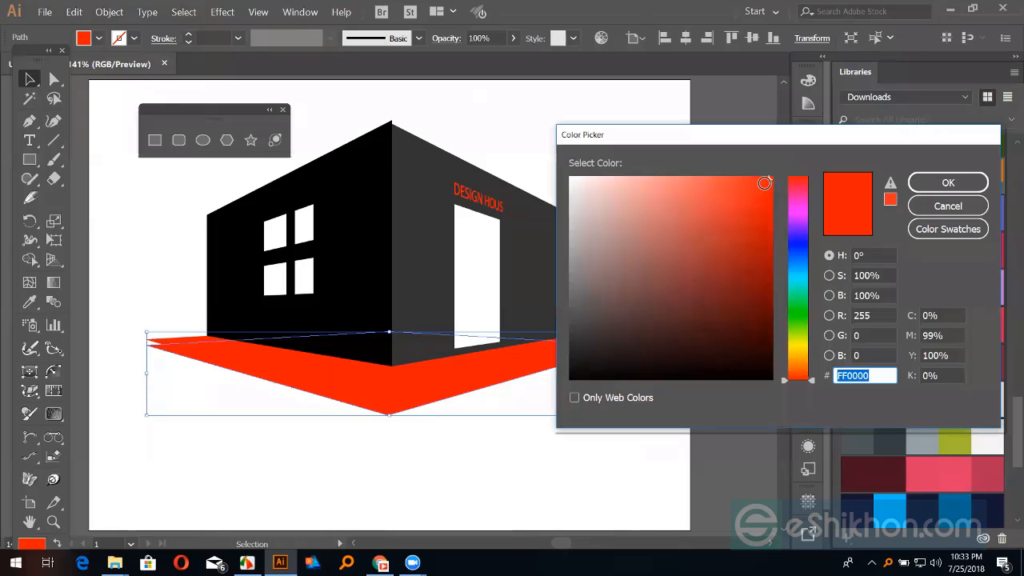
{"action": "left_click", "coordinate": [764, 218]}
{"action": "left_click", "coordinate": [765, 235]}
{"action": "left_click", "coordinate": [948, 182]}
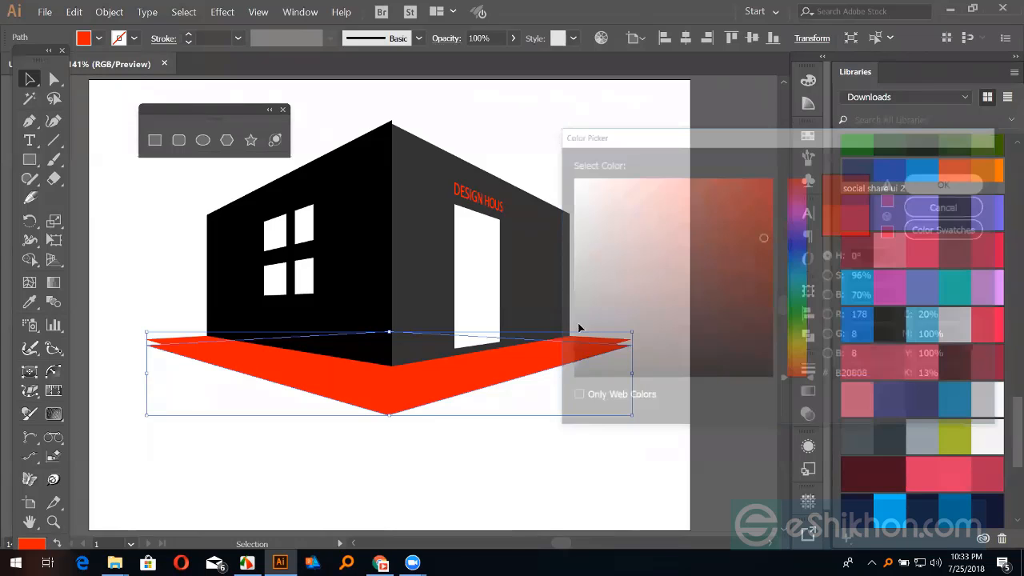
{"action": "left_click", "coordinate": [564, 453]}
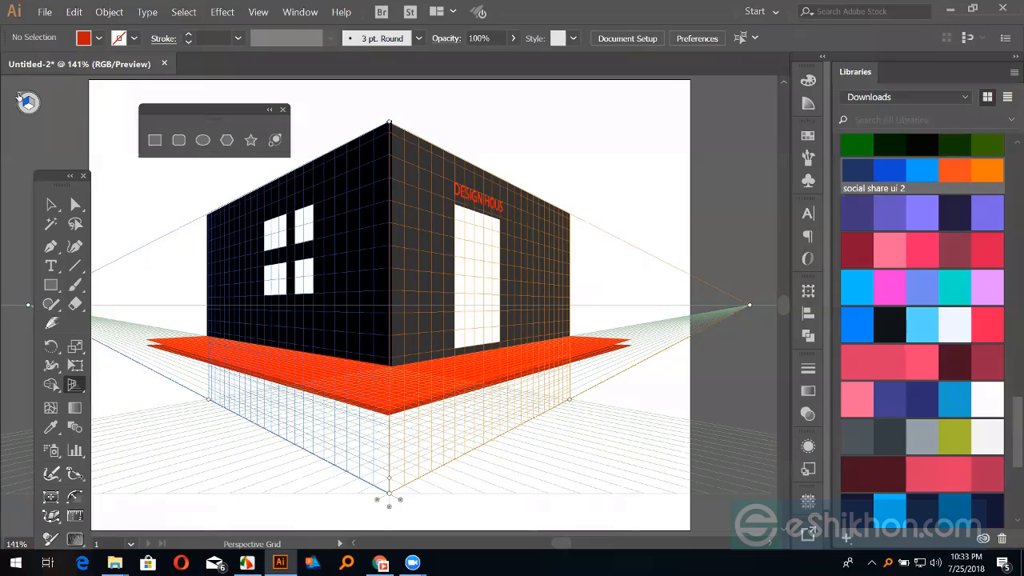
- Hide the perspective grid, check the upper red ground shape by selecting it, and deselect it
{"action": "key", "text": "ctrl+shift+i"}
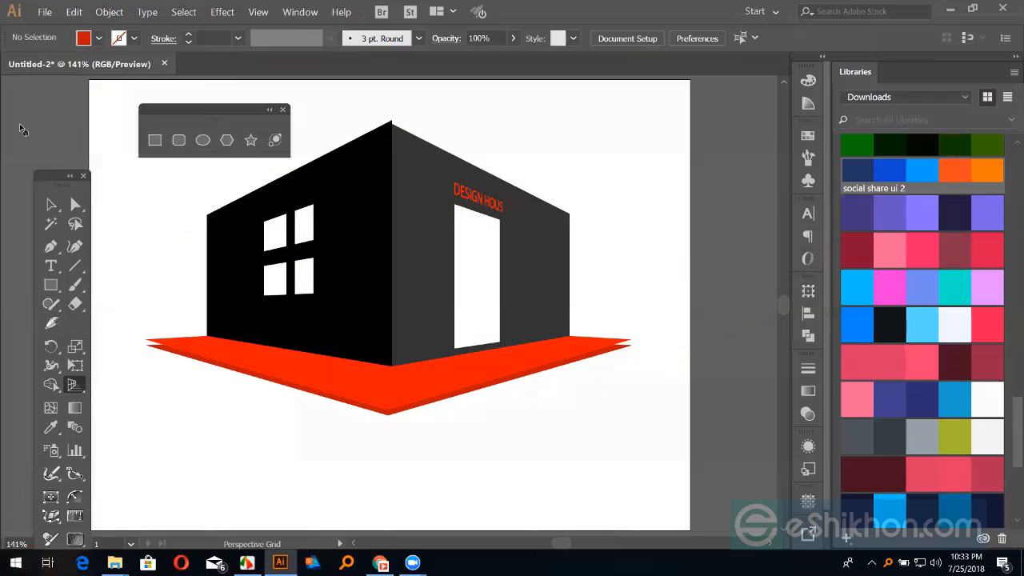
{"action": "left_click_drag", "start_coordinate": [49, 174], "coordinate": [44, 111]}
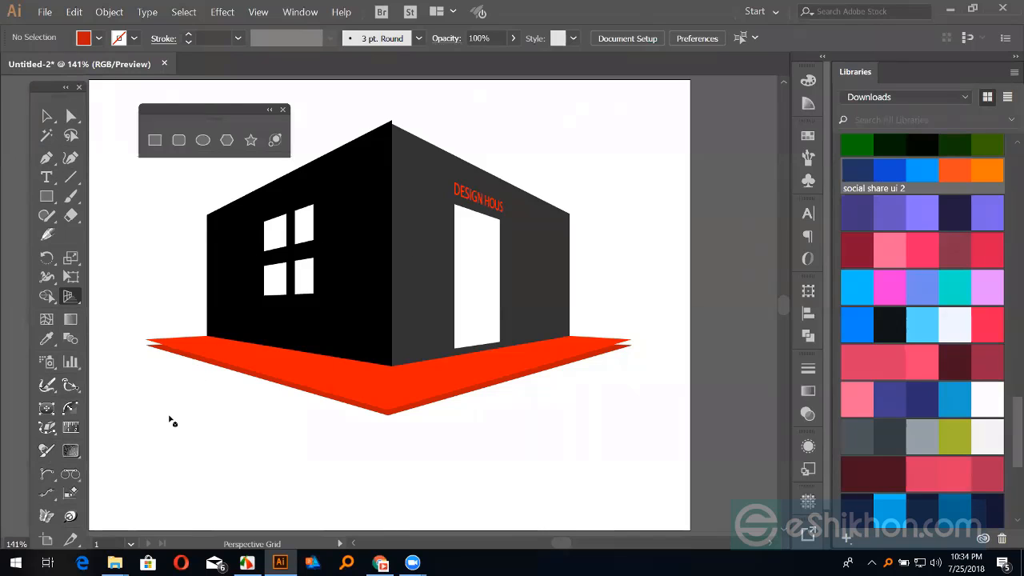
{"action": "key", "text": "p"}
{"action": "left_click", "coordinate": [48, 117]}
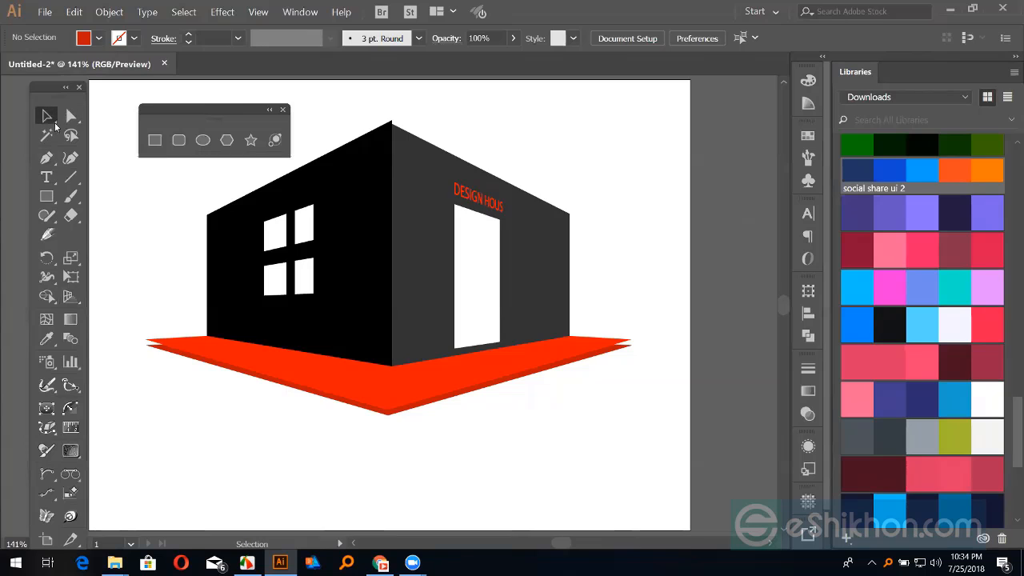
{"action": "left_click", "coordinate": [305, 391]}
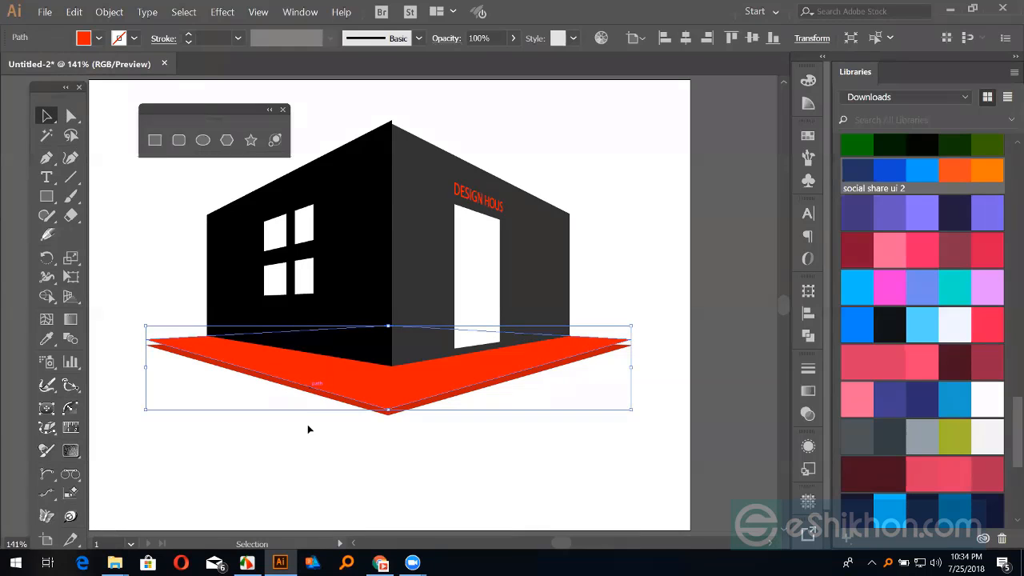
{"action": "left_click_drag", "start_coordinate": [353, 405], "coordinate": [352, 409]}
{"action": "left_click", "coordinate": [161, 420]}
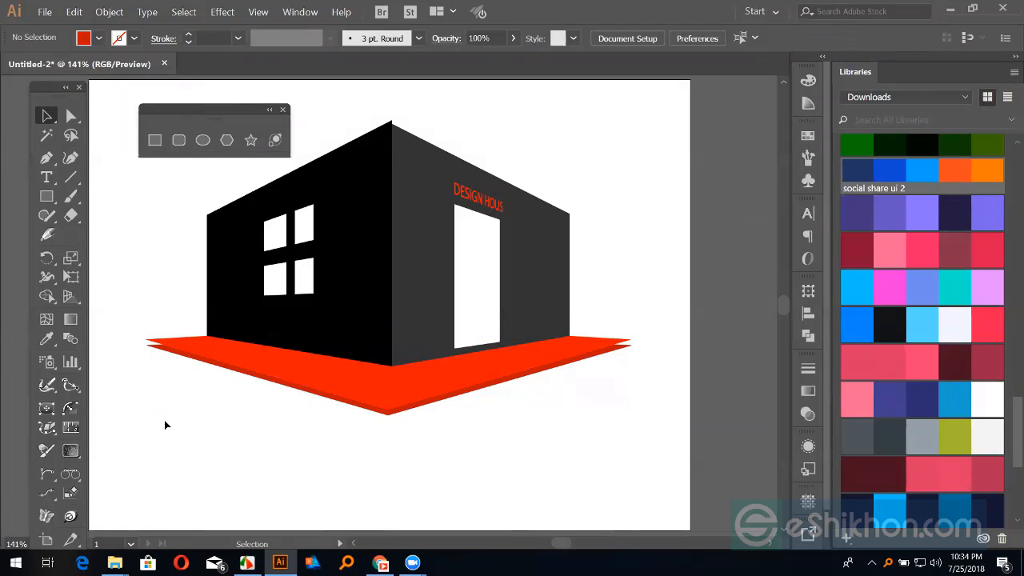
- Draw a closed dark red side face with the Pen tool along the slab's left edge, from its left corner to the front corner
{"action": "key", "text": "ctrl+plus"}
{"action": "left_click_drag", "start_coordinate": [164, 425], "coordinate": [224, 420]}
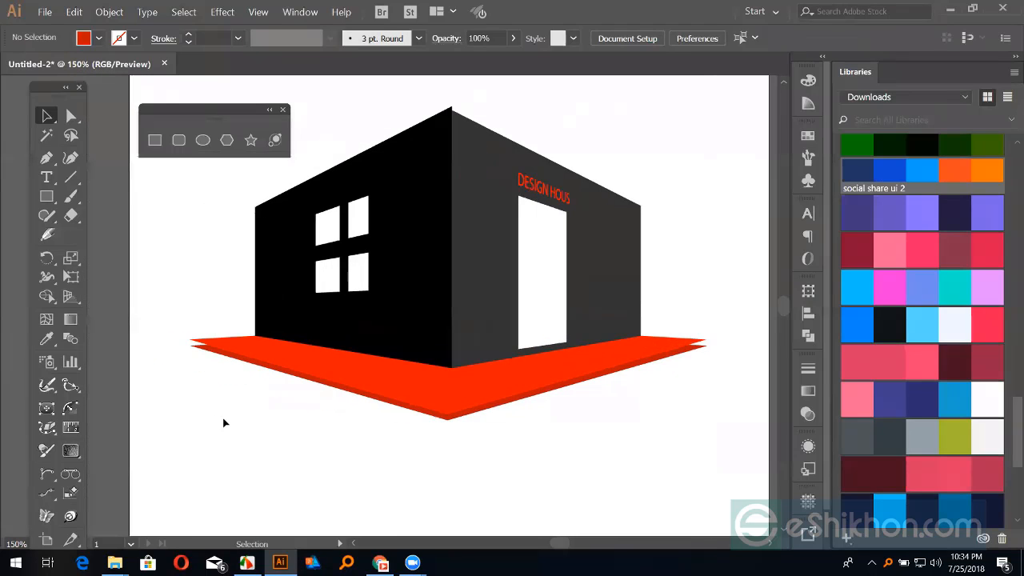
{"action": "key", "text": "p"}
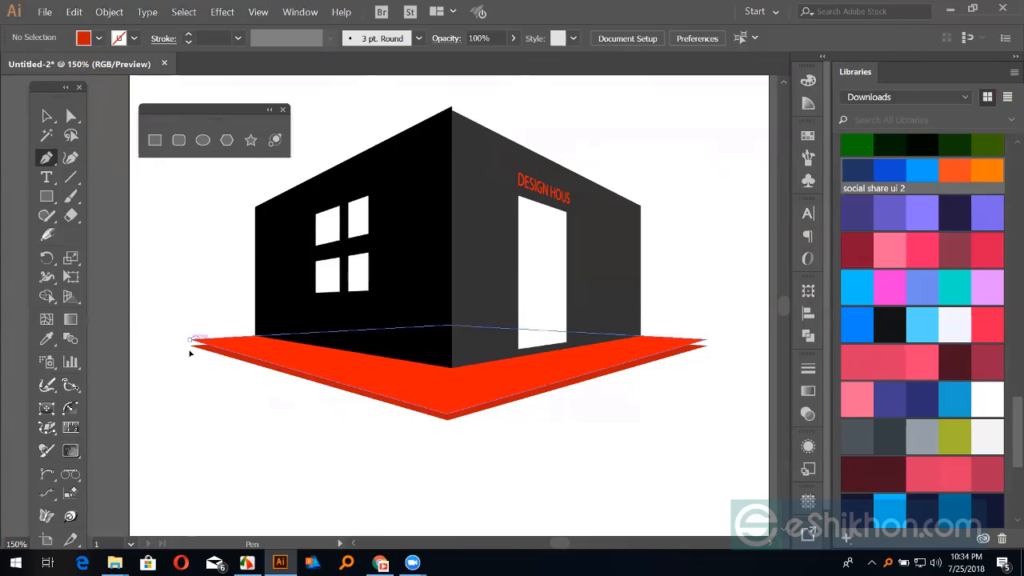
{"action": "left_click_drag", "start_coordinate": [189, 350], "coordinate": [191, 347]}
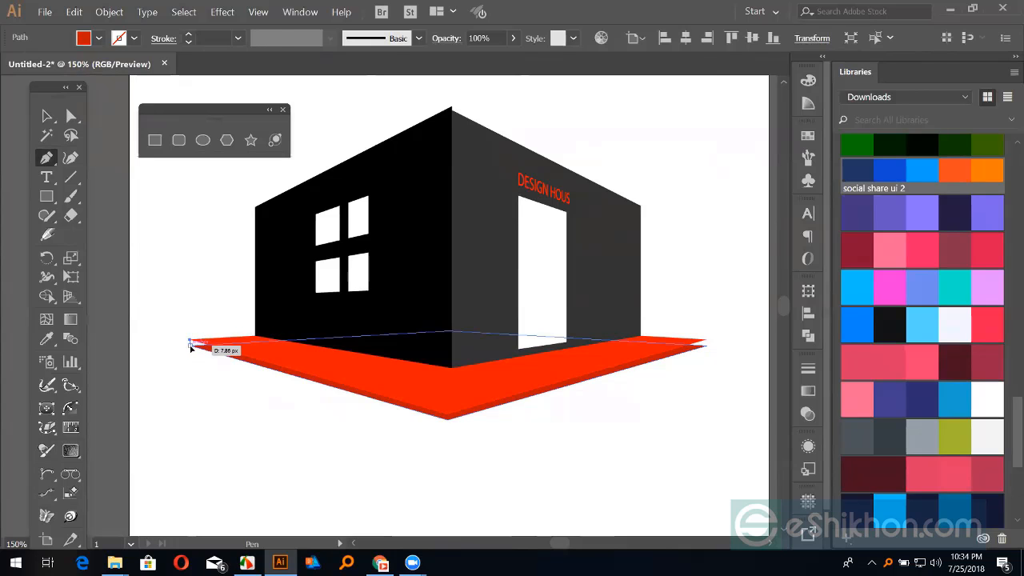
{"action": "left_click", "coordinate": [448, 417]}
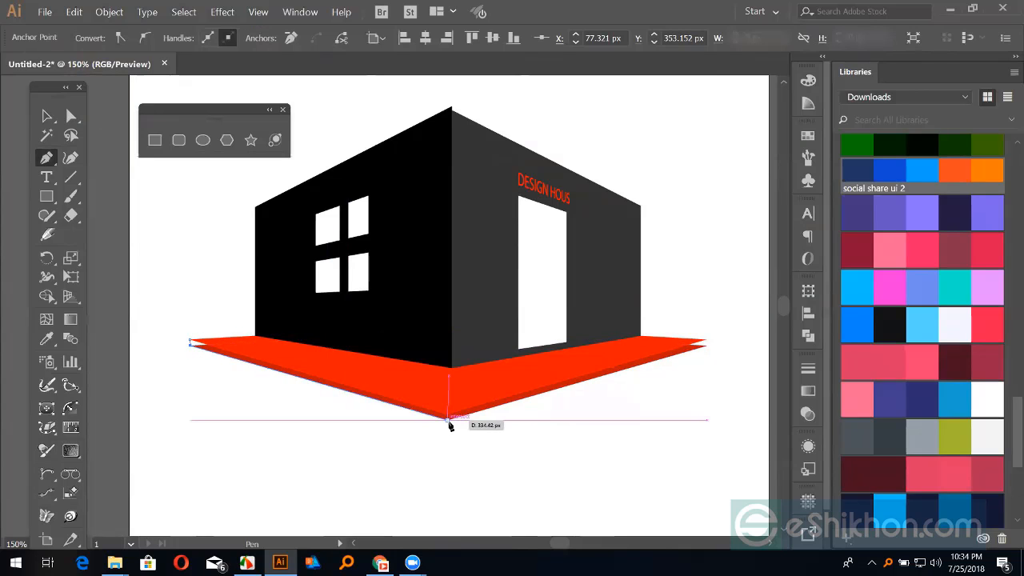
{"action": "left_click_drag", "start_coordinate": [448, 417], "coordinate": [448, 419]}
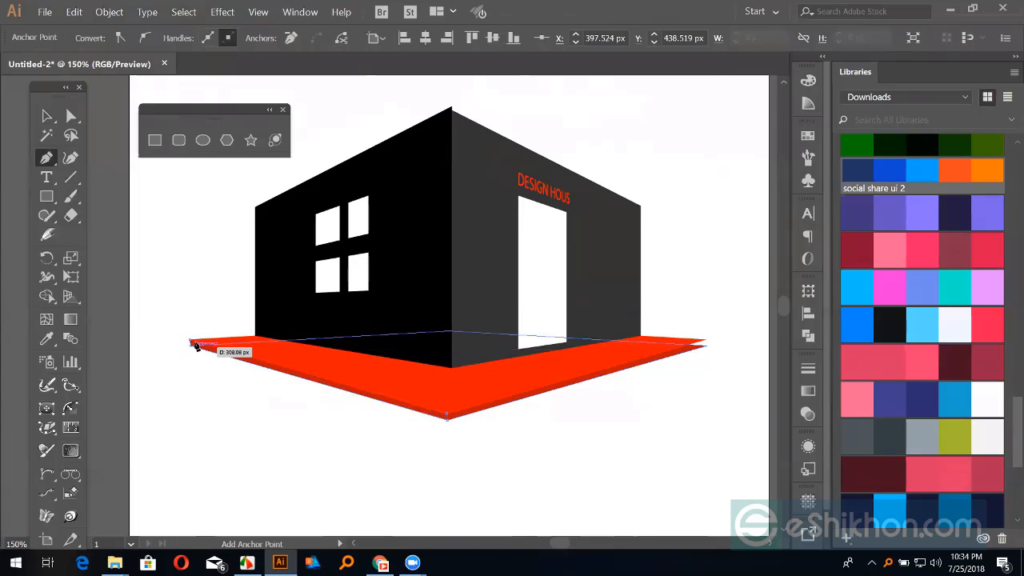
{"action": "left_click", "coordinate": [192, 342]}
{"action": "left_click", "coordinate": [313, 461], "text": "ctrl"}
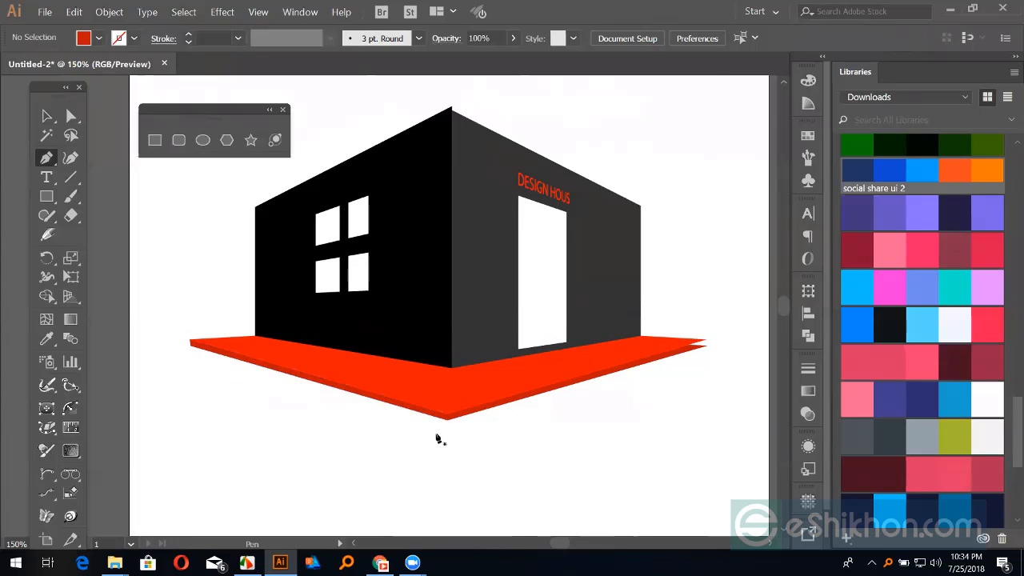
- Draw a closed side face with the Pen tool along the slab's right edge, from the front corner to the right corner
{"action": "left_click", "coordinate": [448, 418]}
{"action": "left_click", "coordinate": [706, 345]}
{"action": "left_click", "coordinate": [708, 344]}
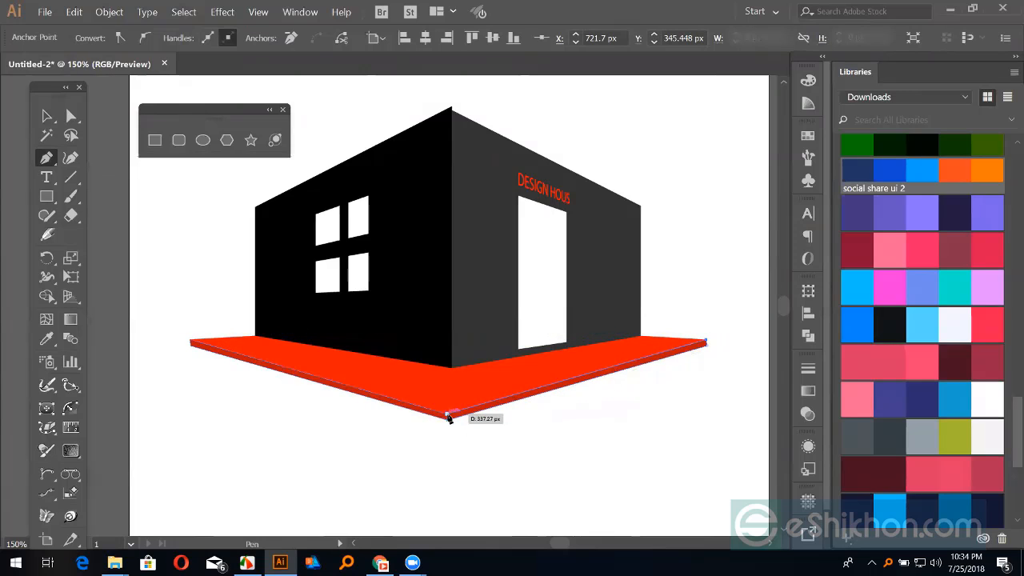
{"action": "left_click", "coordinate": [448, 418]}
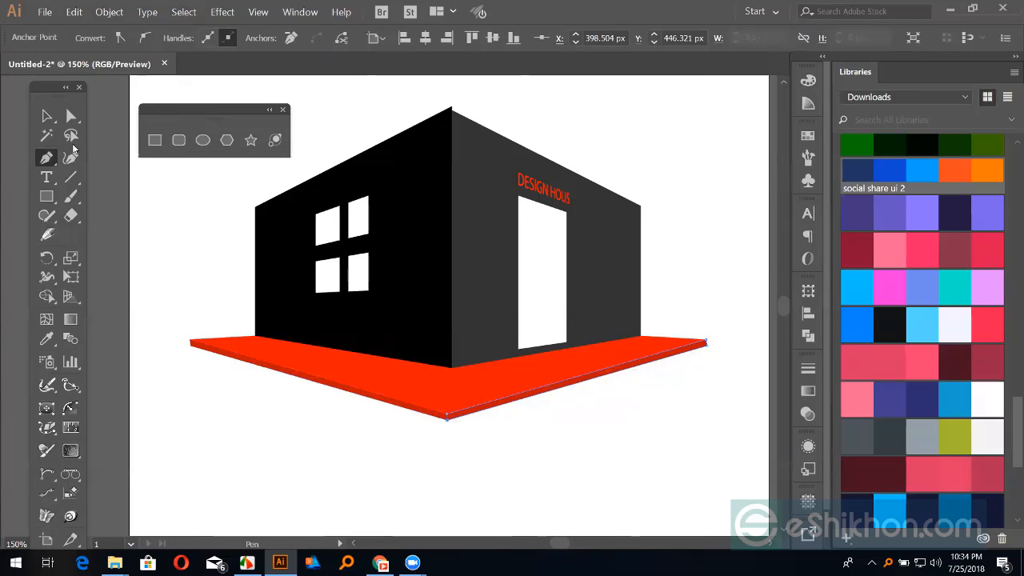
- Set the fill brightness of the slab's right side face to 75% and deselect it
{"action": "left_click_drag", "start_coordinate": [19, 59], "coordinate": [36, 63]}
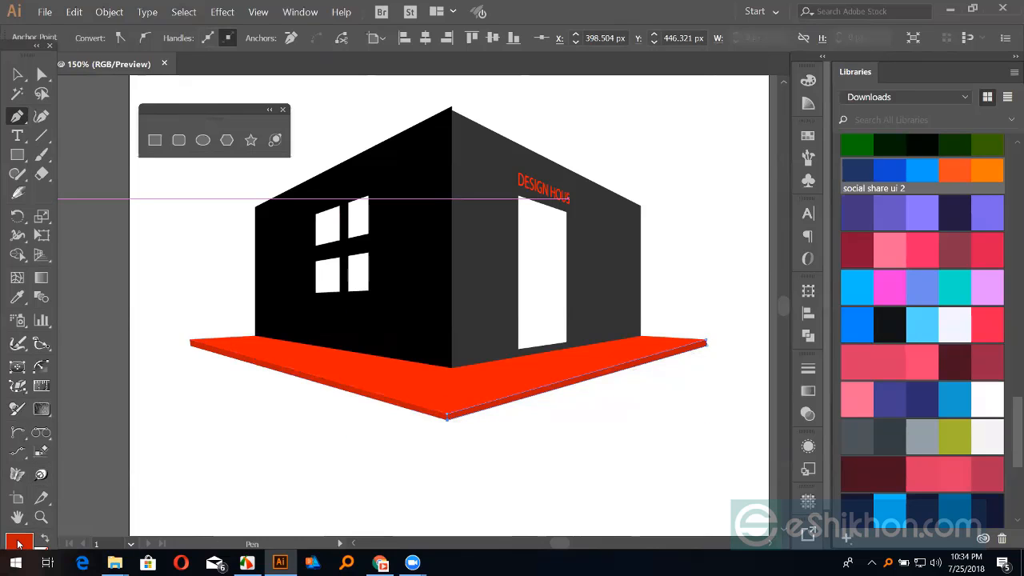
{"action": "double_click", "coordinate": [17, 541]}
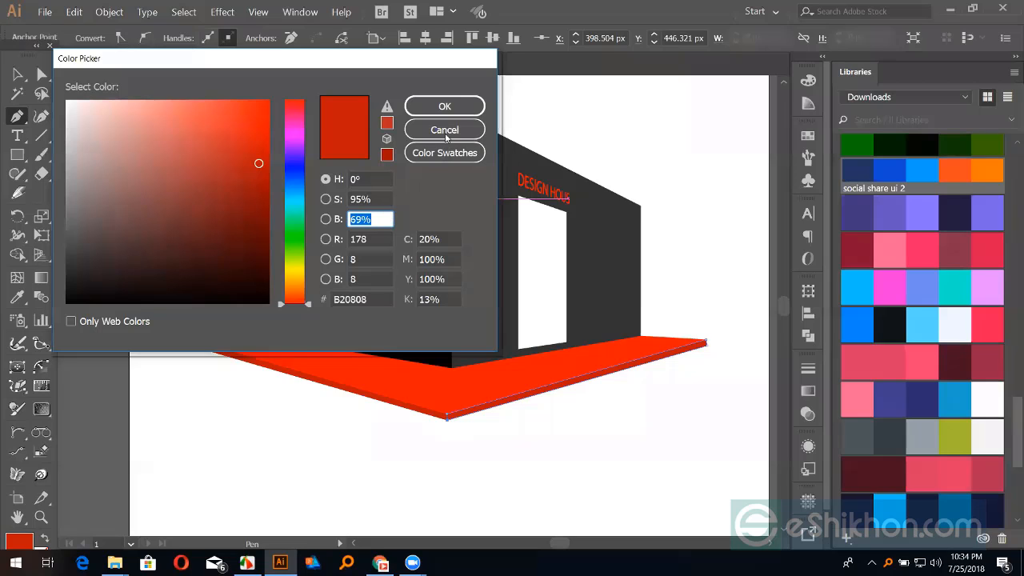
{"action": "type", "text": "75"}
{"action": "key", "text": "Return"}
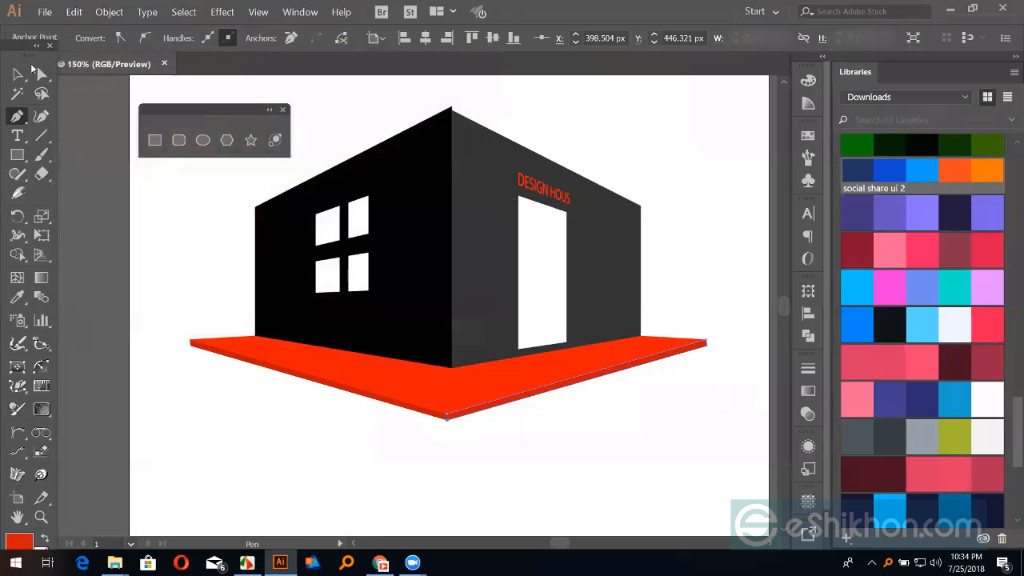
{"action": "left_click", "coordinate": [18, 74]}
{"action": "left_click", "coordinate": [157, 241]}
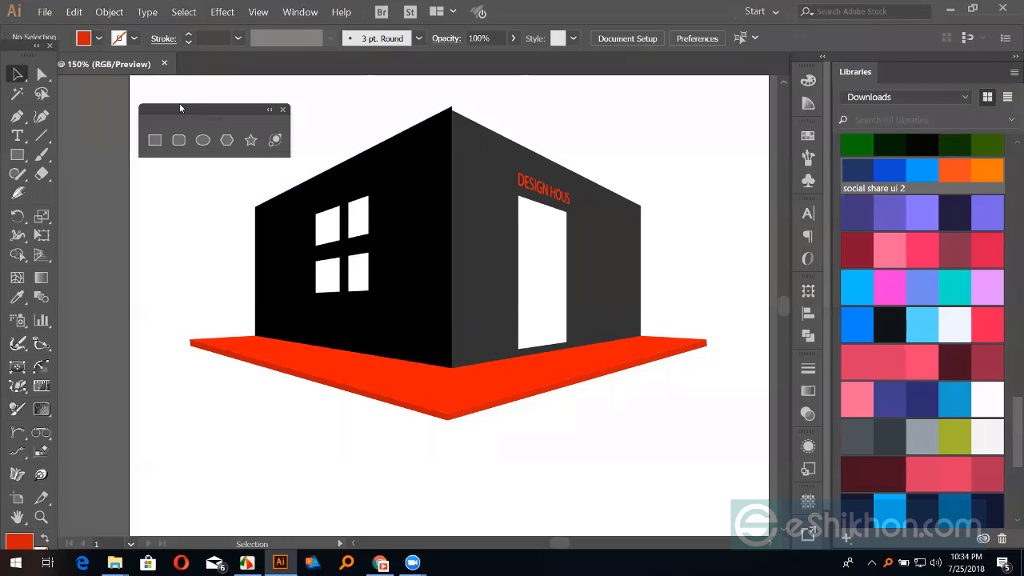
- Move the floating shape tools away from the house, and check the slab's left side face by selecting and deselecting it
{"action": "left_click_drag", "start_coordinate": [179, 108], "coordinate": [128, 108]}
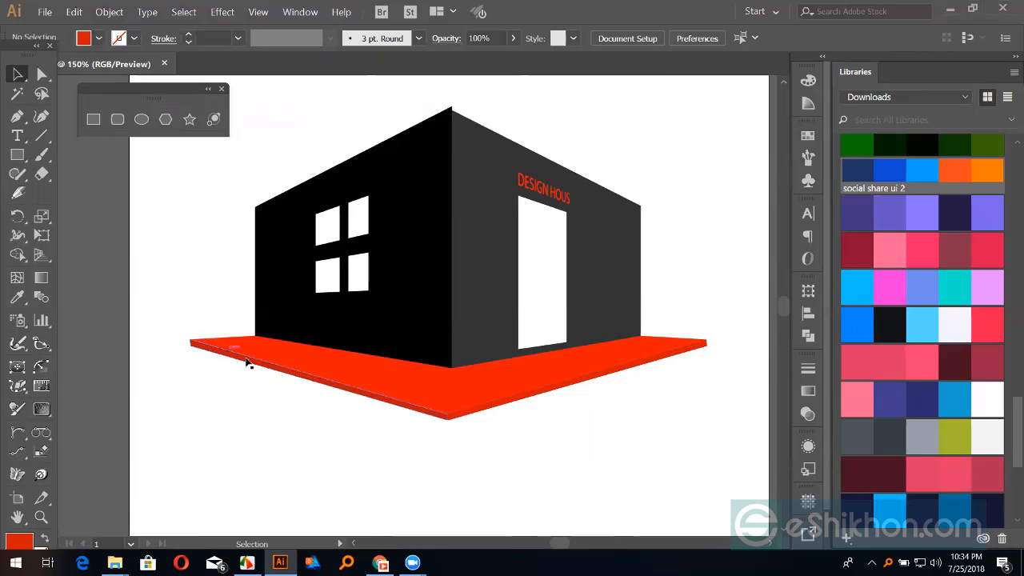
{"action": "left_click", "coordinate": [436, 417]}
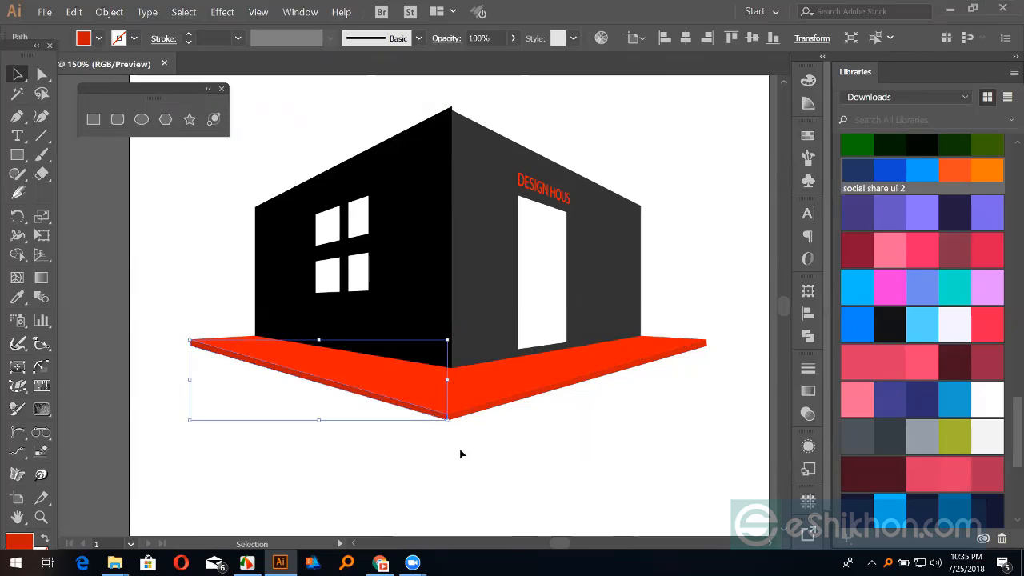
{"action": "left_click", "coordinate": [469, 467]}
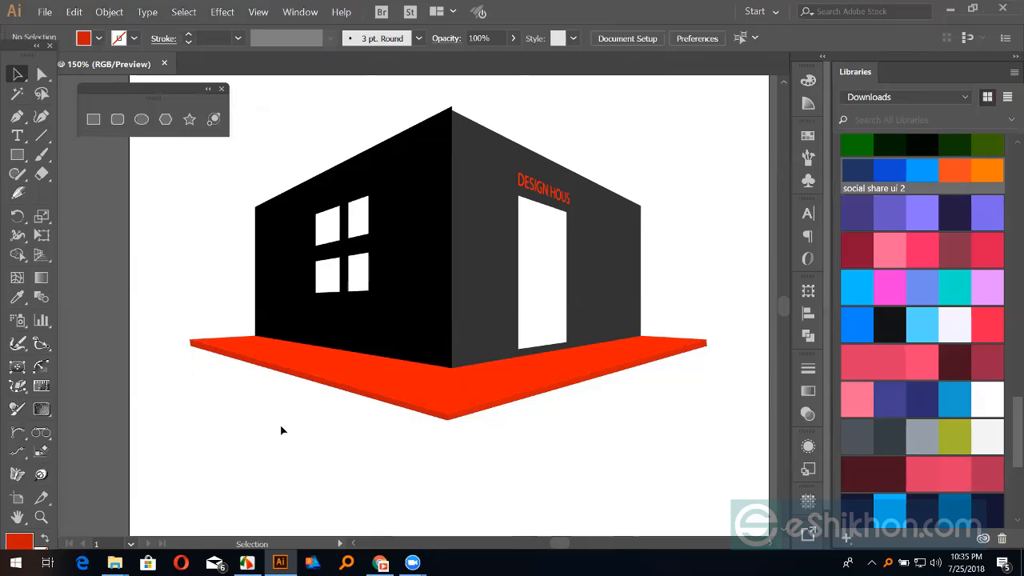
- Raise the fill brightness of the slab's right side face to 85% and deselect it
{"action": "left_click", "coordinate": [541, 392]}
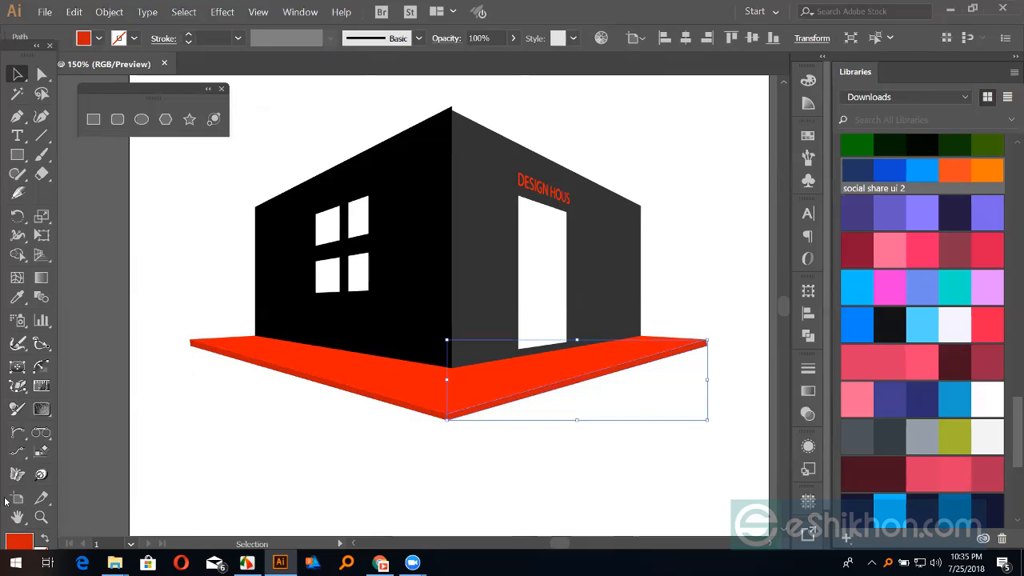
{"action": "double_click", "coordinate": [20, 541]}
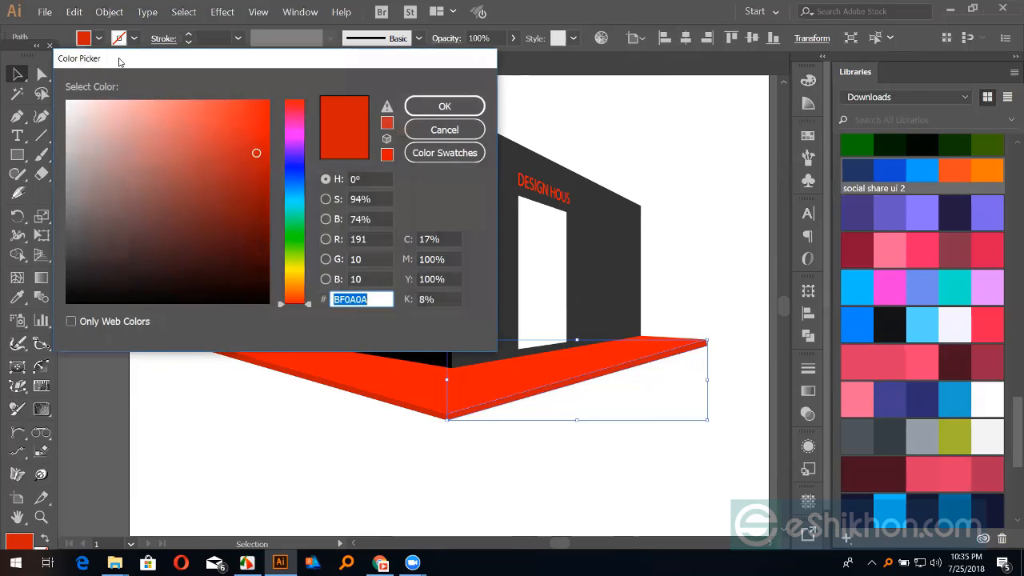
{"action": "left_click_drag", "start_coordinate": [118, 61], "coordinate": [168, 100]}
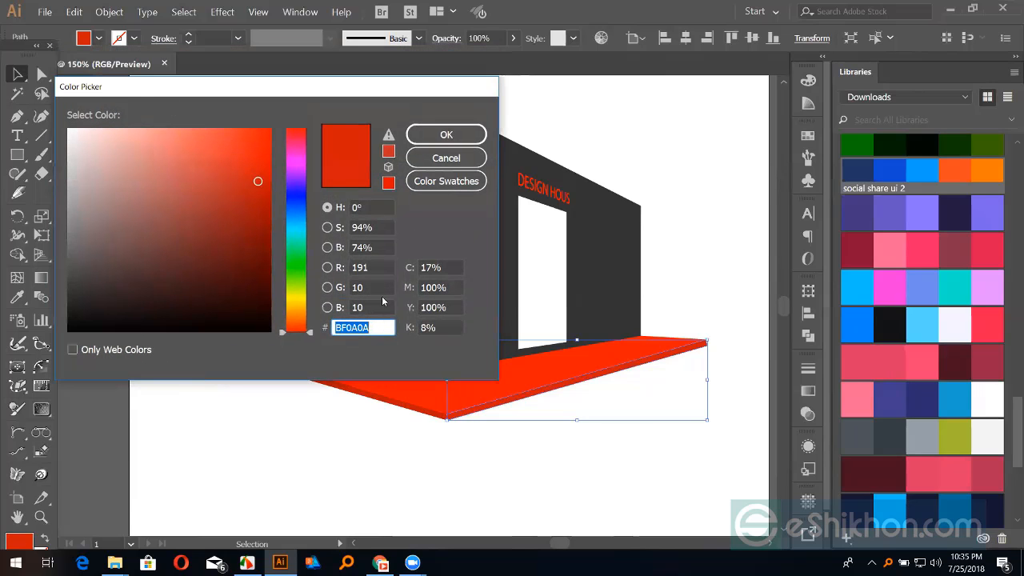
{"action": "left_click", "coordinate": [384, 248]}
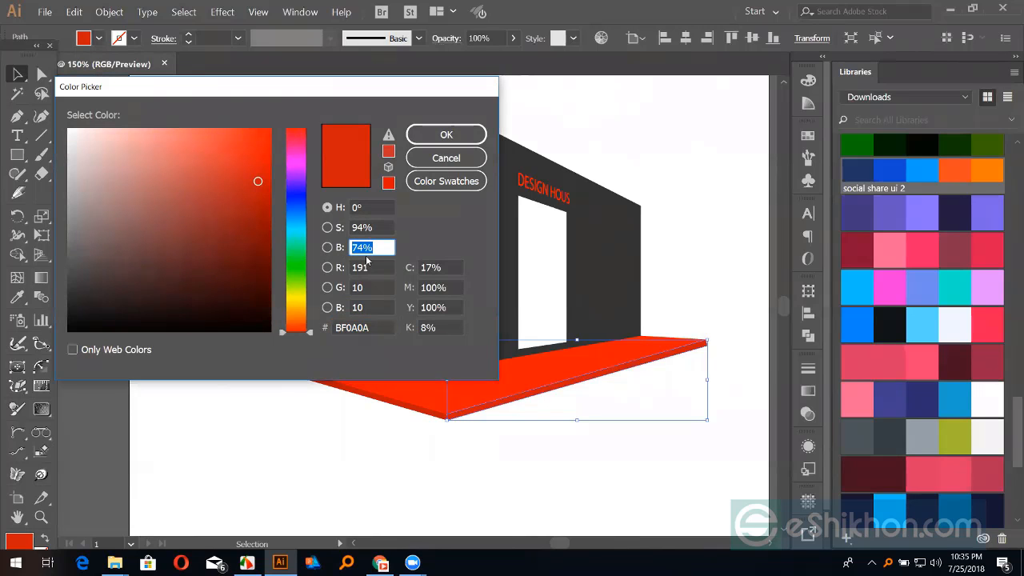
{"action": "type", "text": "85"}
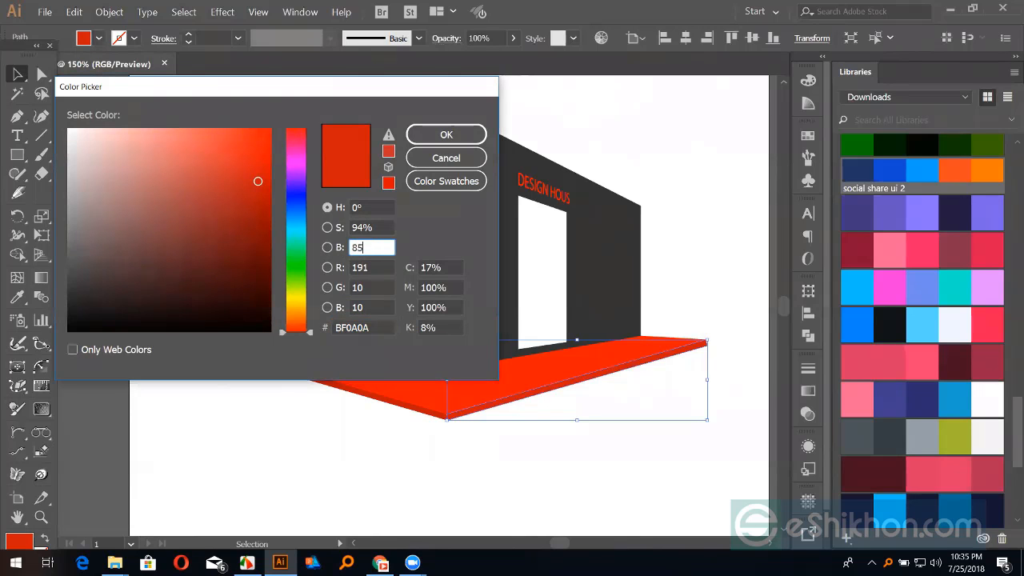
{"action": "left_click", "coordinate": [439, 138]}
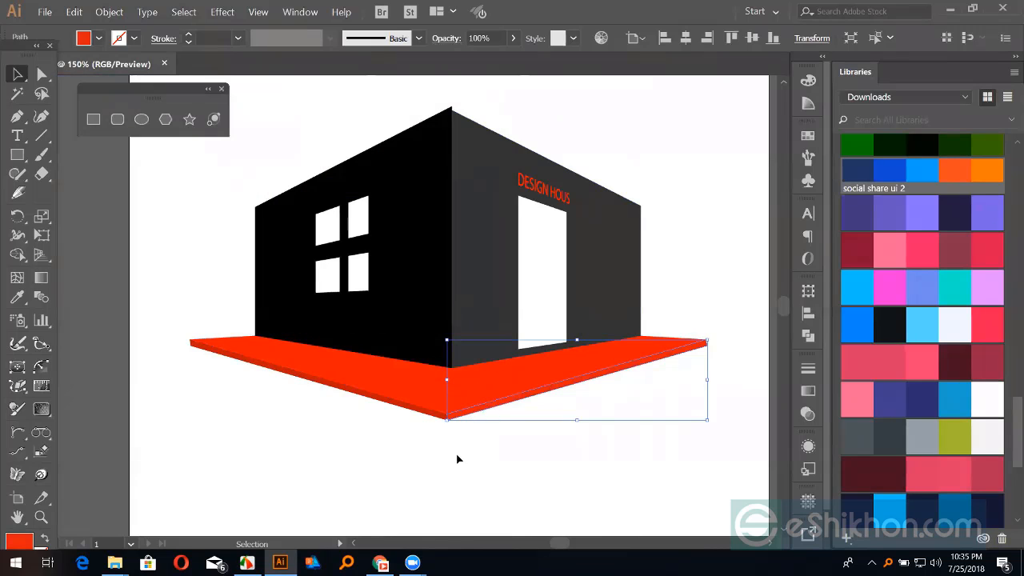
{"action": "left_click", "coordinate": [457, 458]}
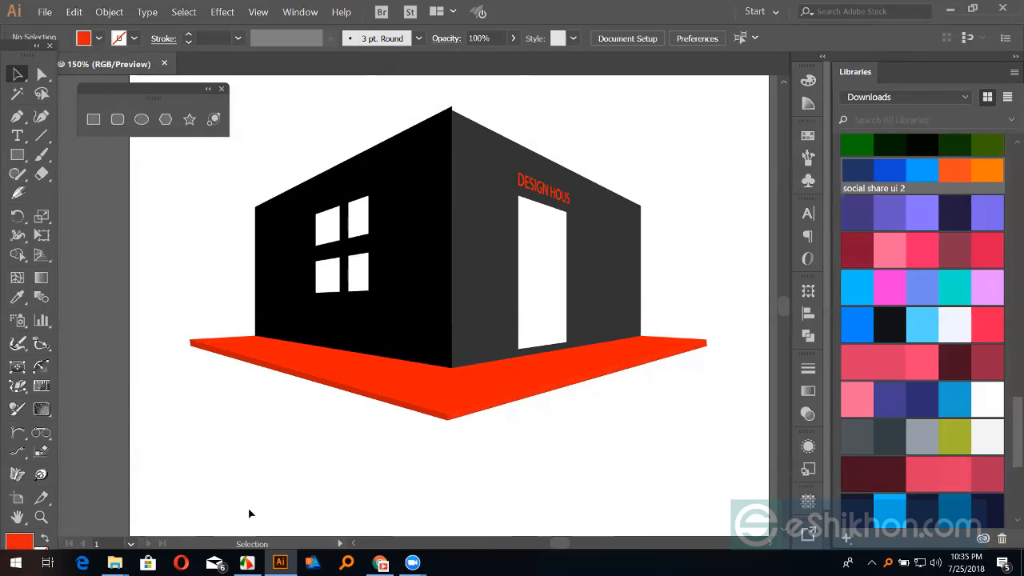
- Draw a bright red square without a stroke below the right half of the slab, starting in line with the door's left edge
{"action": "left_click", "coordinate": [93, 119]}
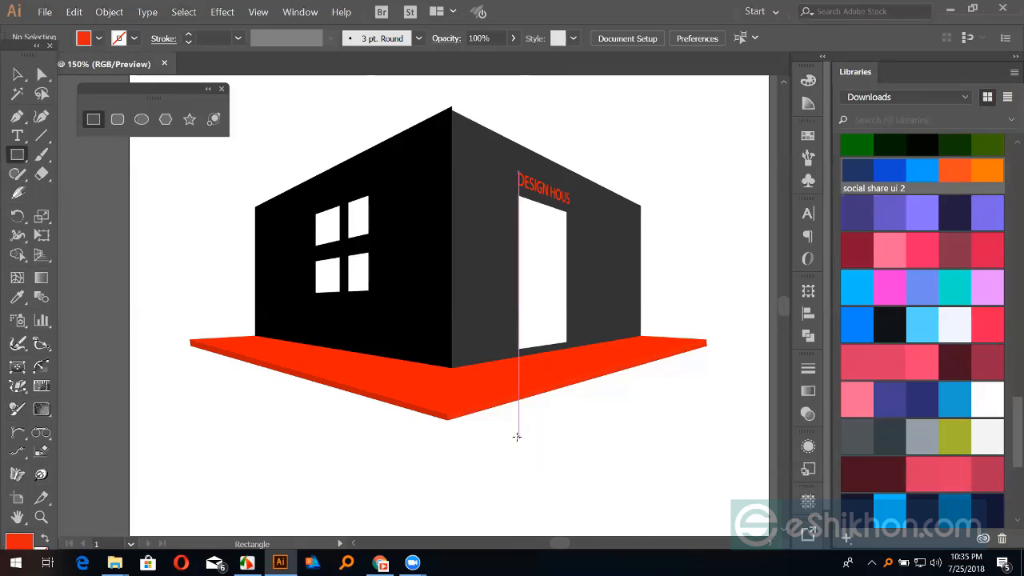
{"action": "left_click_drag", "start_coordinate": [518, 437], "coordinate": [605, 524]}
{"action": "key", "text": "i"}
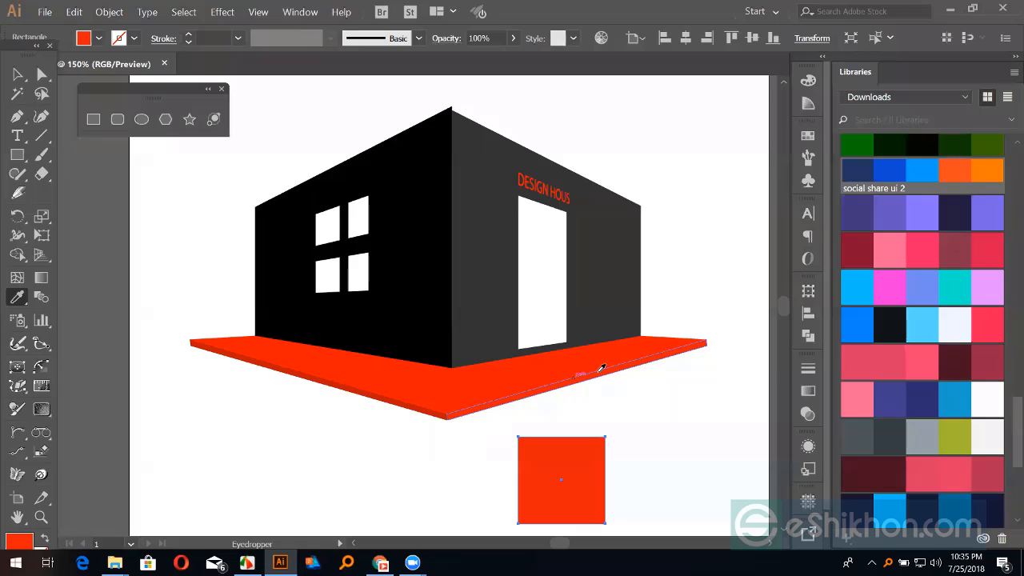
{"action": "key", "text": "v"}
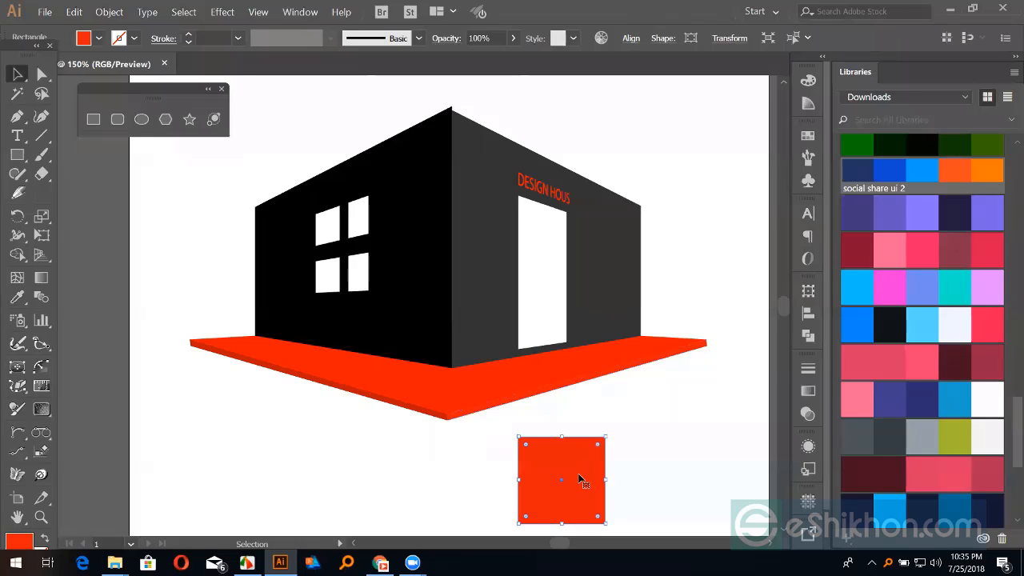
- Duplicate the red square to its left and fill the copy with the darker red sampled from the slab's left side face
{"action": "left_click_drag", "start_coordinate": [579, 478], "coordinate": [462, 472]}
{"action": "key", "text": "i"}
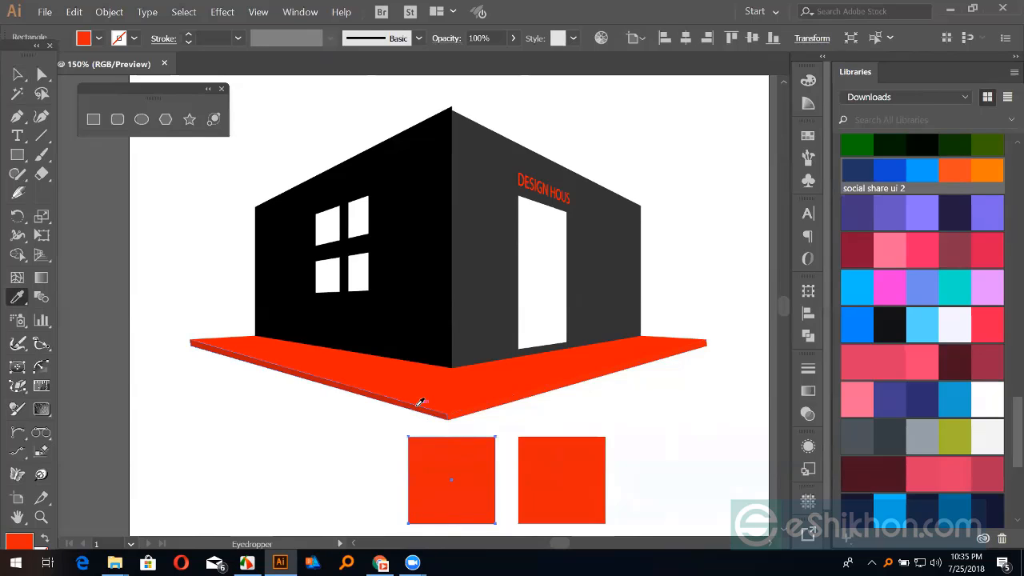
{"action": "left_click", "coordinate": [420, 403]}
{"action": "key", "text": "v"}
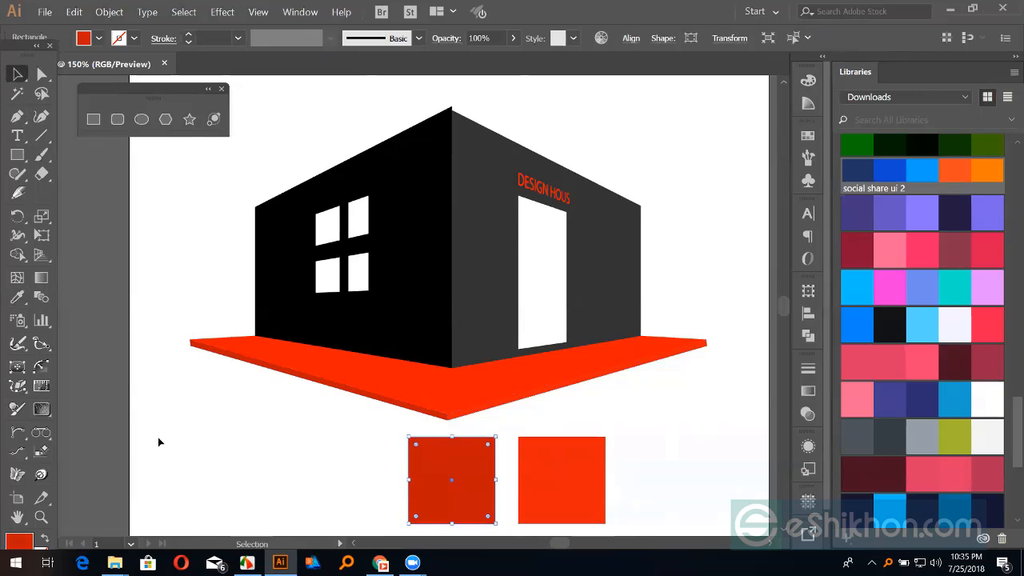
{"action": "left_click", "coordinate": [158, 442]}
- Move the darker and brighter red squares together until their adjacent vertical edges meet without a gap
{"action": "left_click_drag", "start_coordinate": [414, 475], "coordinate": [513, 456]}
{"action": "left_click", "coordinate": [662, 404]}
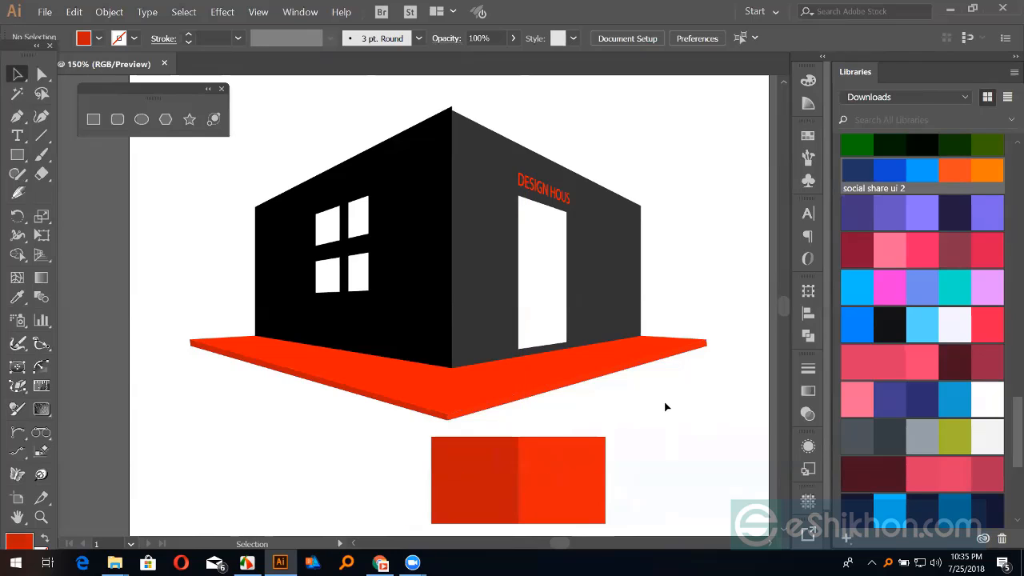
{"action": "mouse_move", "coordinate": [538, 464]}
{"action": "left_mouse_down"}
{"action": "mouse_move", "coordinate": [554, 462]}
{"action": "mouse_move", "coordinate": [541, 462]}
{"action": "left_mouse_up"}
{"action": "left_click", "coordinate": [497, 464]}
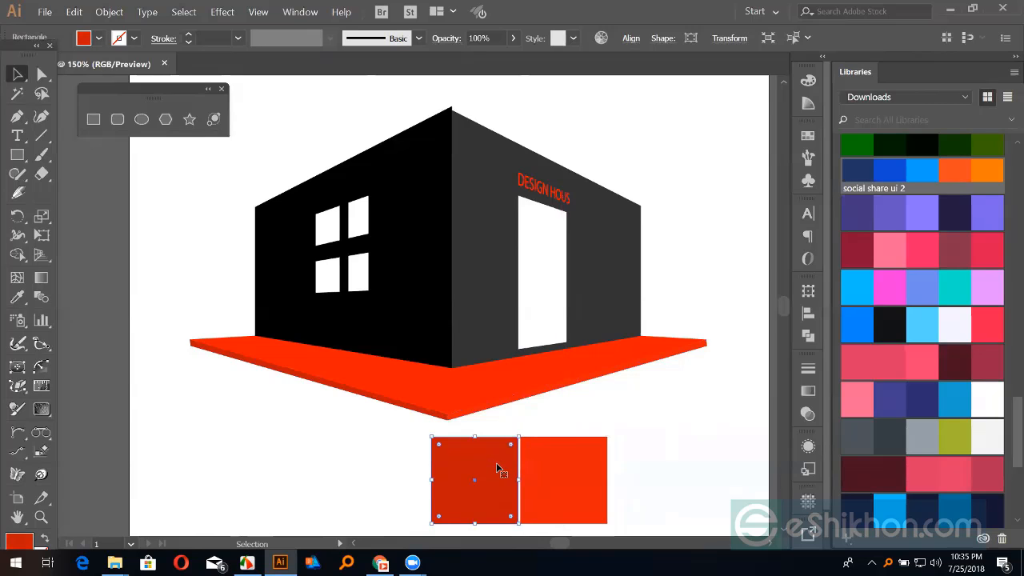
{"action": "key", "text": "Right"}
{"action": "key", "text": "Right"}
{"action": "key", "text": "Right"}
{"action": "left_click", "coordinate": [653, 476]}
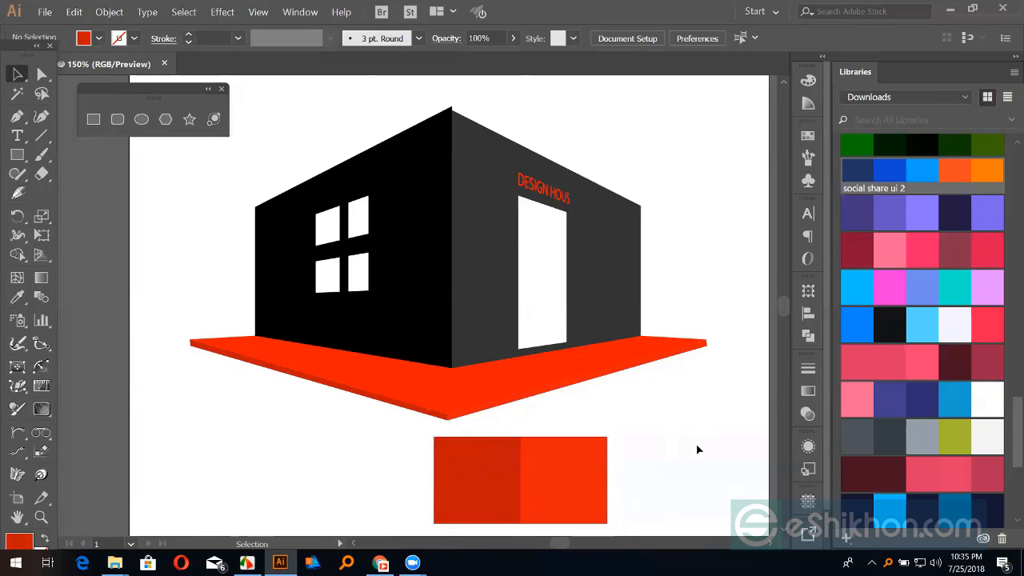
- Use Free Transform to narrow the bright red square and slant its outer edge upward, forming the box's side face
{"action": "scroll", "coordinate": [640, 448], "scroll_direction": "down", "scroll_amount": 2}
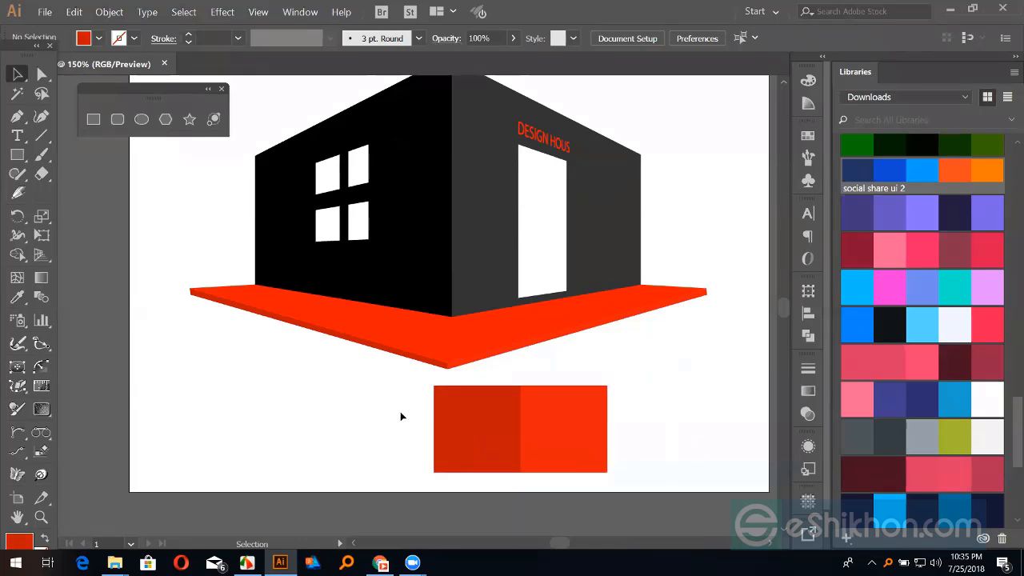
{"action": "left_click_drag", "start_coordinate": [402, 416], "coordinate": [563, 460]}
{"action": "left_click", "coordinate": [229, 413]}
{"action": "left_click", "coordinate": [41, 234]}
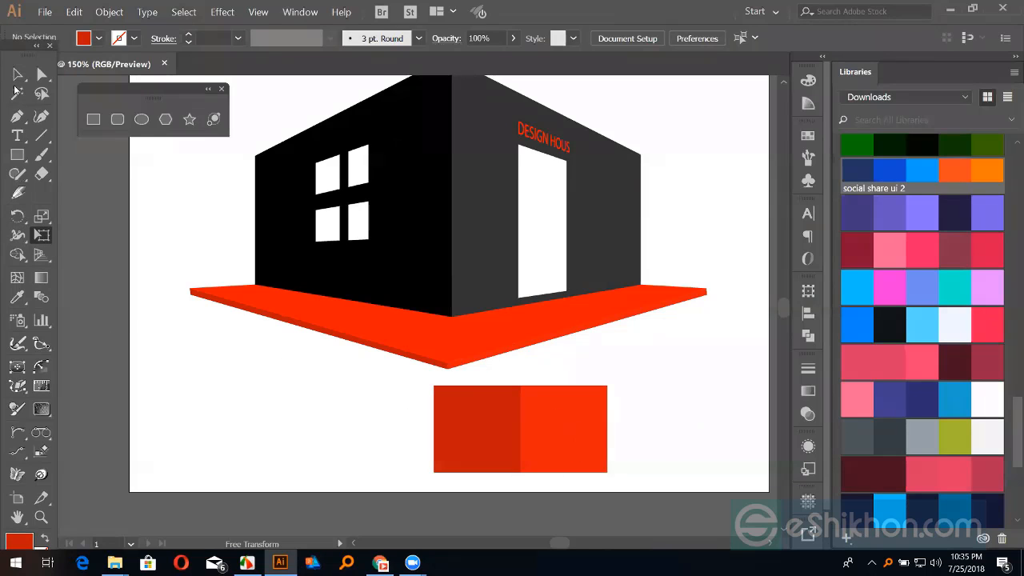
{"action": "left_click", "coordinate": [564, 432]}
{"action": "left_click", "coordinate": [42, 234]}
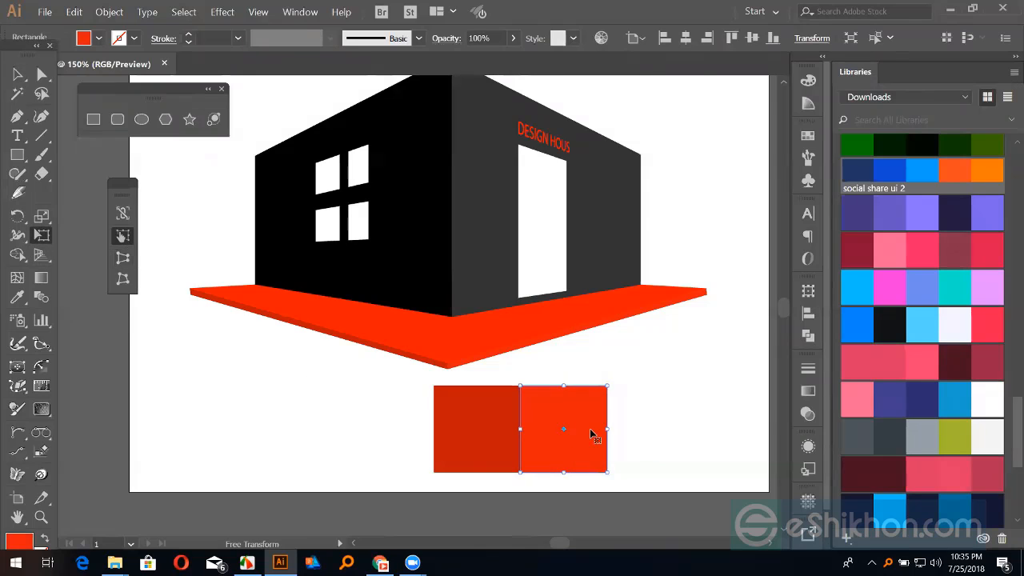
{"action": "left_click_drag", "start_coordinate": [605, 427], "coordinate": [568, 410]}
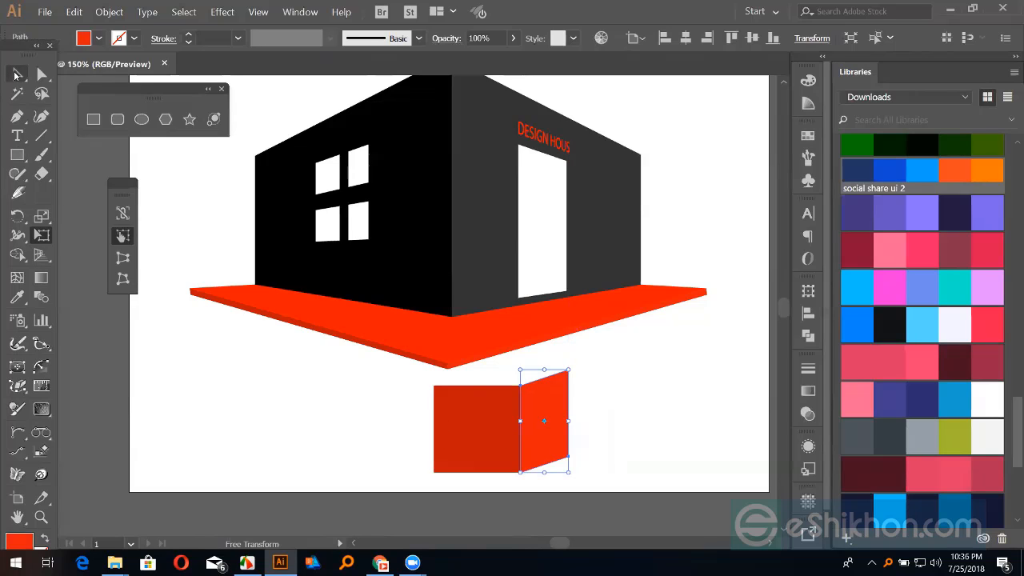
{"action": "left_click", "coordinate": [16, 73]}
{"action": "left_click", "coordinate": [239, 386]}
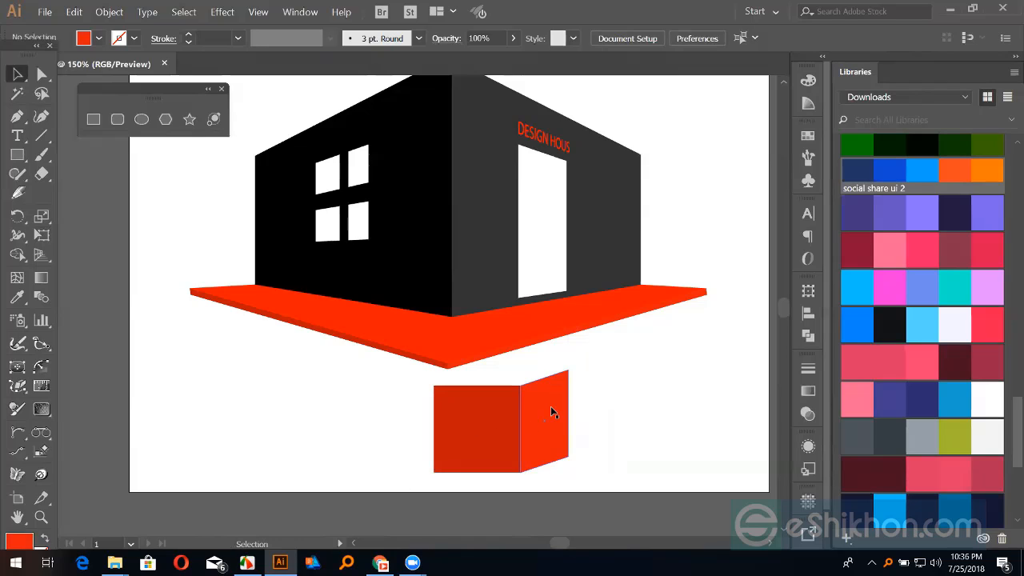
- Copy the slanted face to the dark square's left edge and the dark square to the box's back, sending each copy backward
{"action": "left_click_drag", "start_coordinate": [551, 406], "coordinate": [468, 412]}
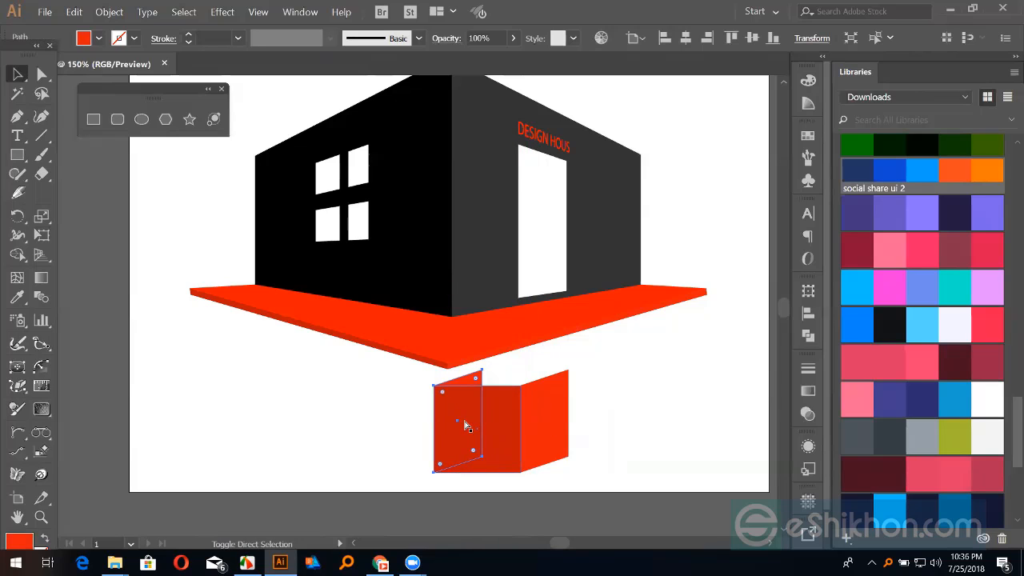
{"action": "key", "text": "ctrl+["}
{"action": "left_click", "coordinate": [615, 422]}
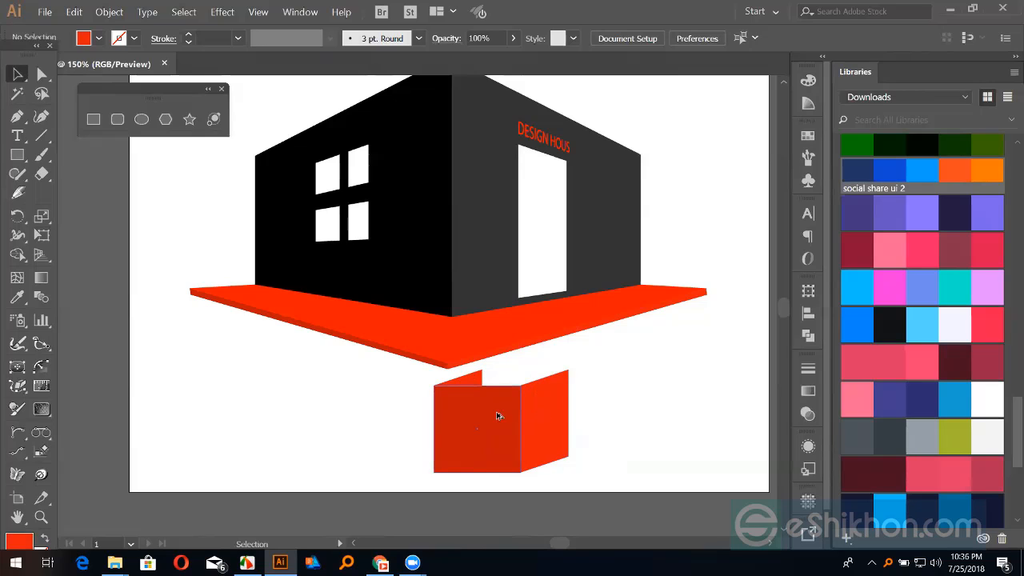
{"action": "left_click_drag", "start_coordinate": [498, 415], "coordinate": [544, 404]}
{"action": "key", "text": "ctrl+["}
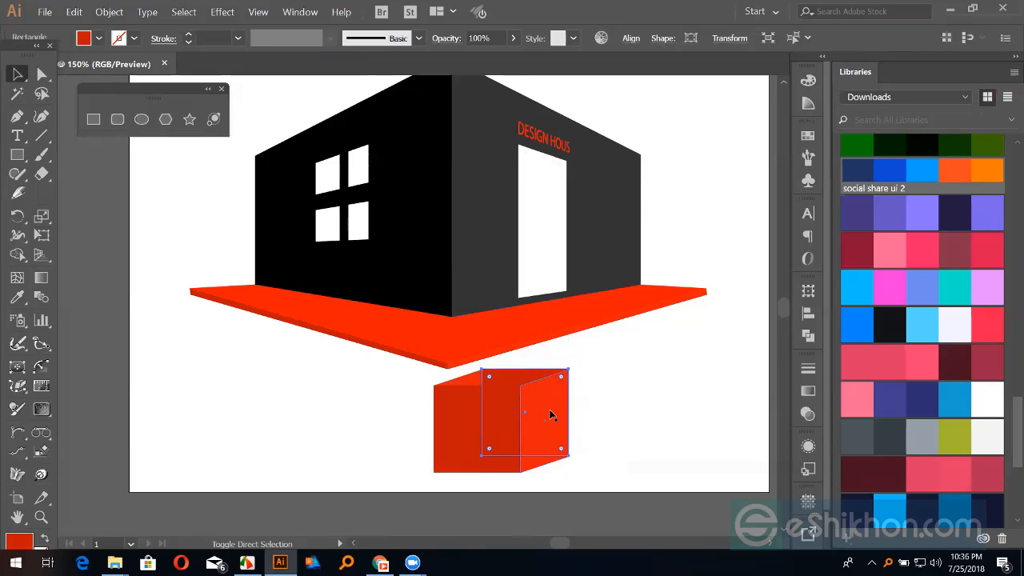
{"action": "left_click", "coordinate": [635, 400]}
- Select all four faces of the red demonstration box below the slab and delete them
{"action": "key", "text": "ctrl+="}
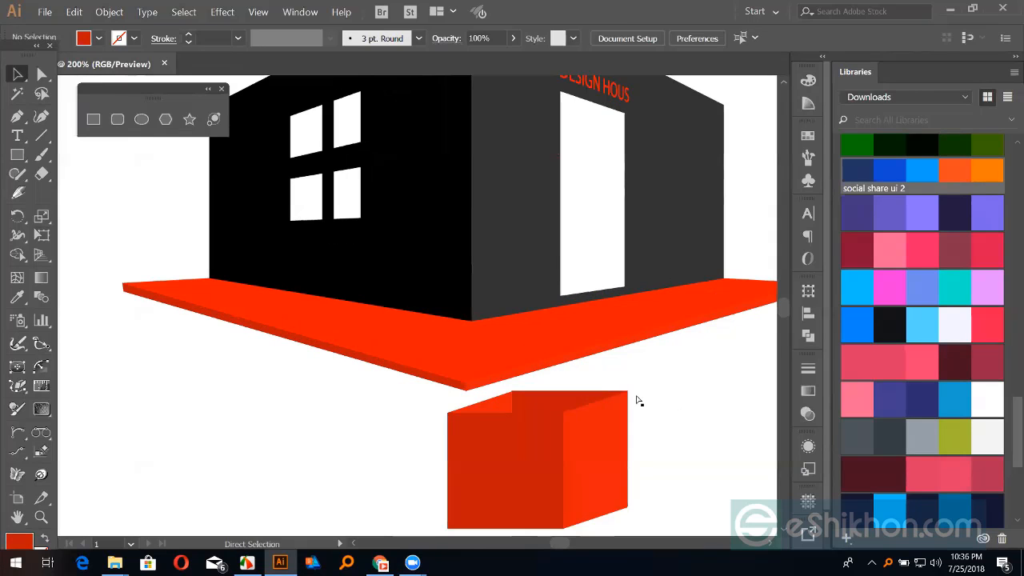
{"action": "key", "text": "ctrl+="}
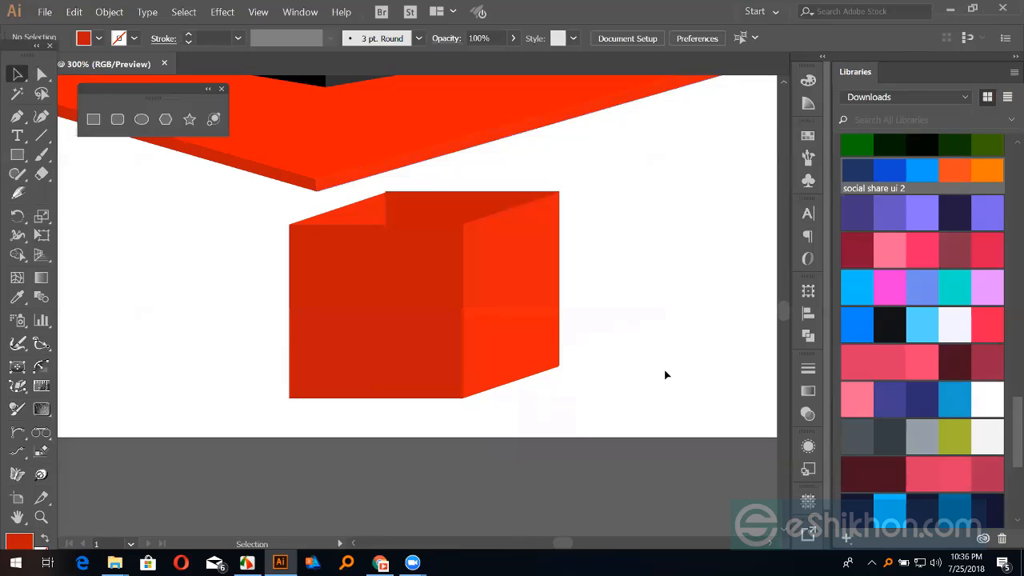
{"action": "left_click_drag", "start_coordinate": [670, 381], "coordinate": [305, 276]}
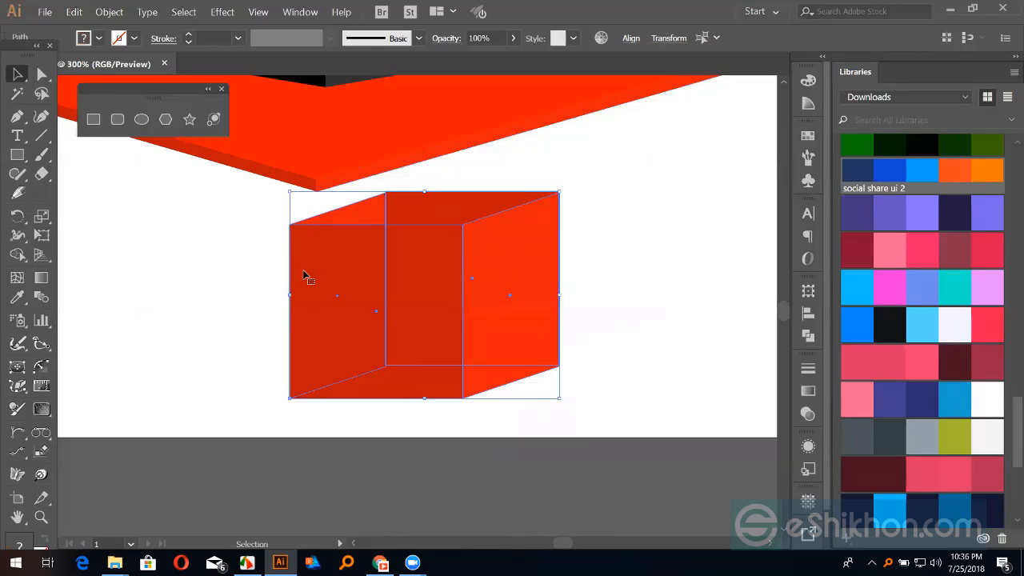
{"action": "key", "text": "Delete"}
- Delete the whole house with its red slab, and move the floating shape tools to the artboard's upper right area
{"action": "key", "text": "ctrl+0"}
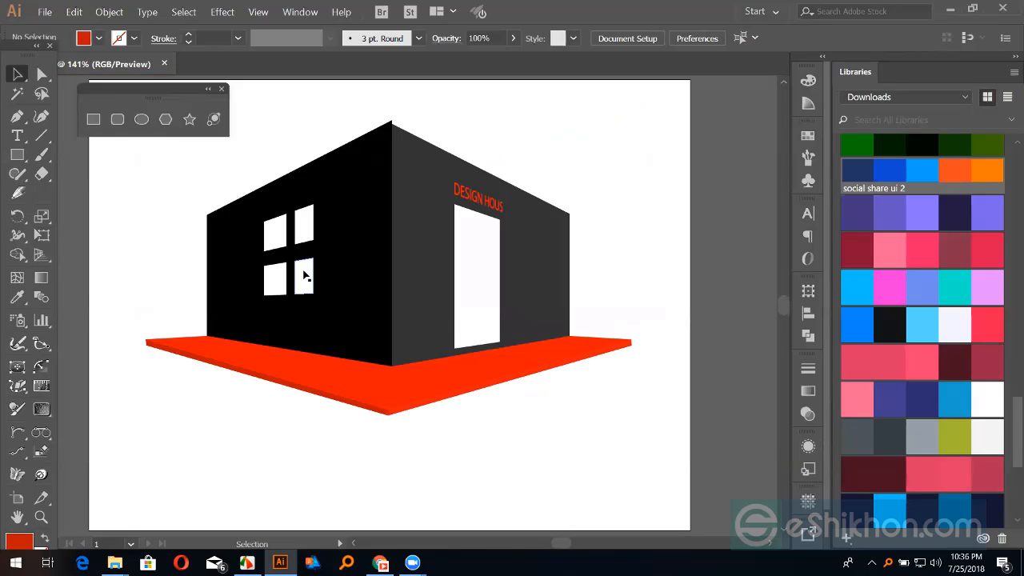
{"action": "left_click_drag", "start_coordinate": [265, 136], "coordinate": [552, 424]}
{"action": "key", "text": "Delete"}
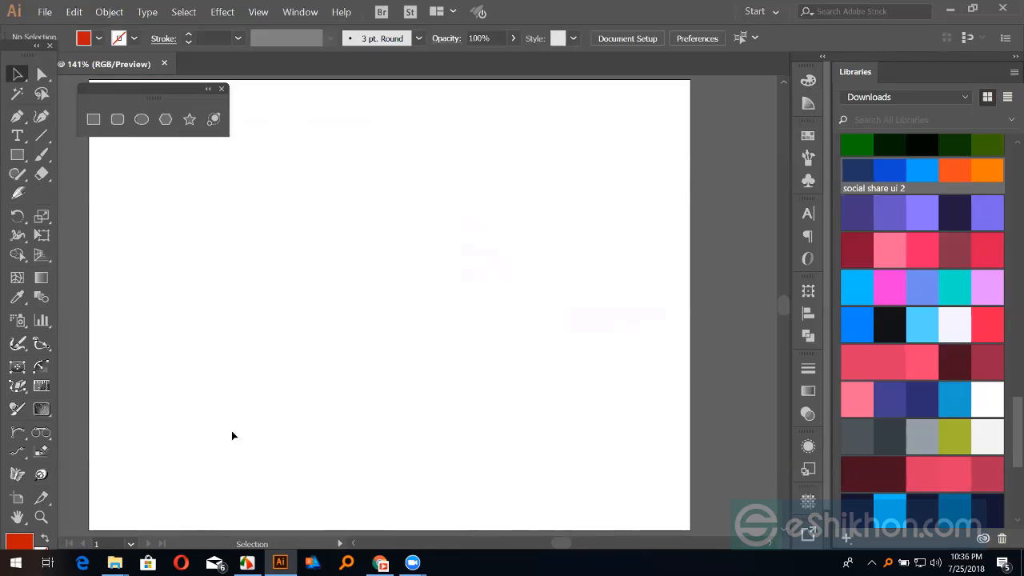
{"action": "left_click_drag", "start_coordinate": [142, 91], "coordinate": [577, 134]}
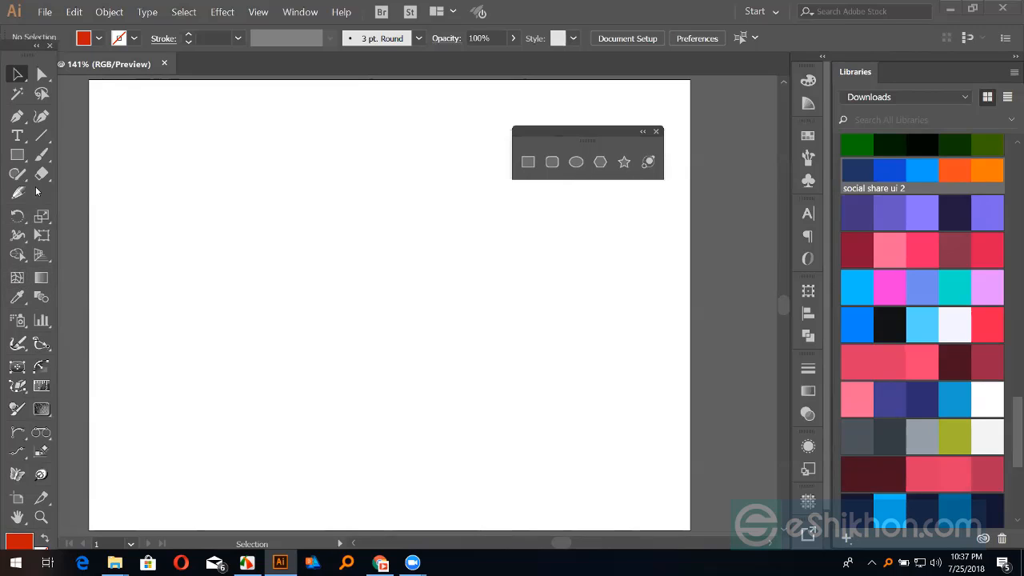
{"action": "left_click", "coordinate": [9, 155]}
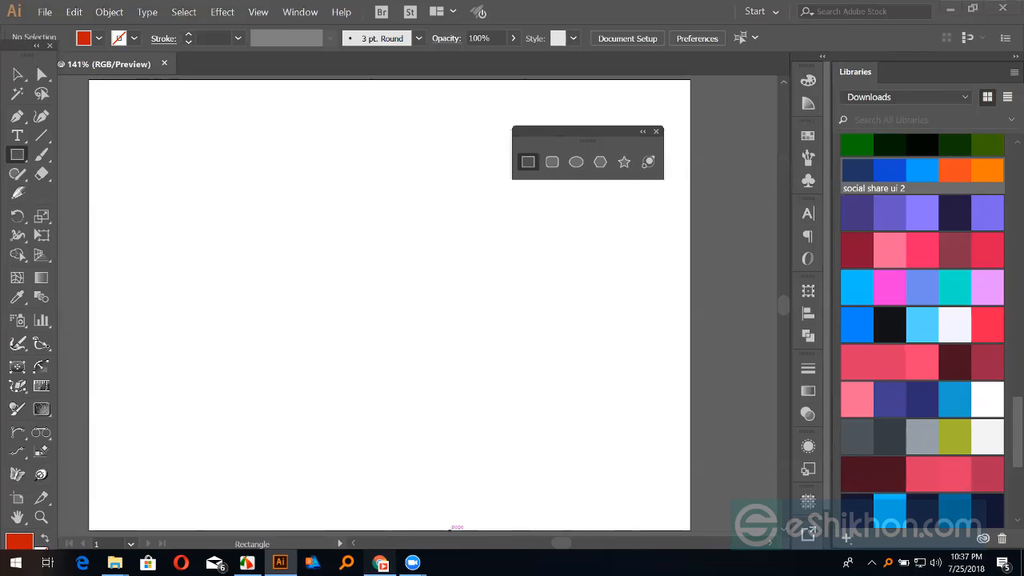
- Switch to Chrome and copy the Vectorboom tomato image from the Google Images results for "mesh tool"
{"action": "left_click", "coordinate": [380, 563]}
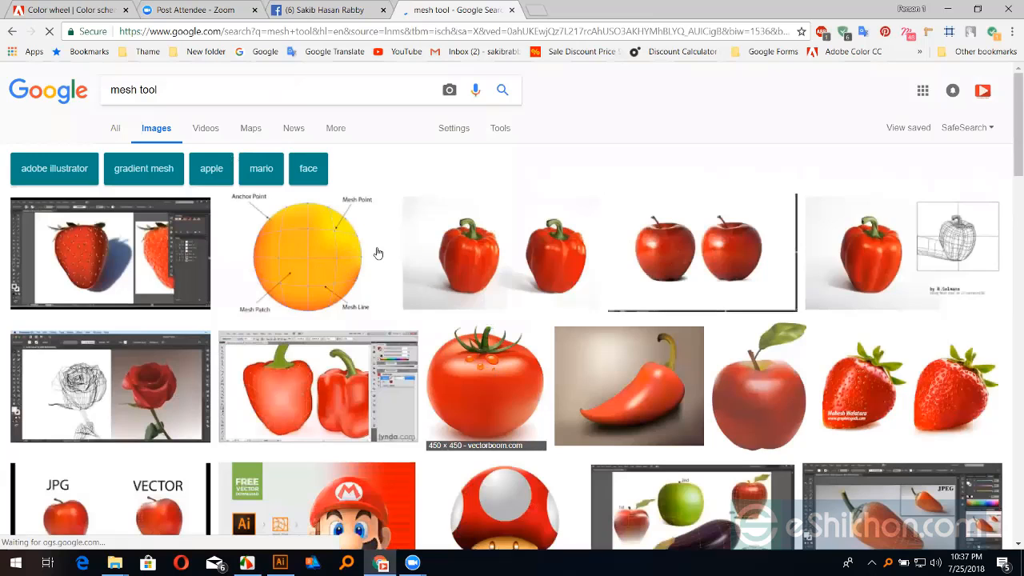
{"action": "left_click", "coordinate": [472, 376]}
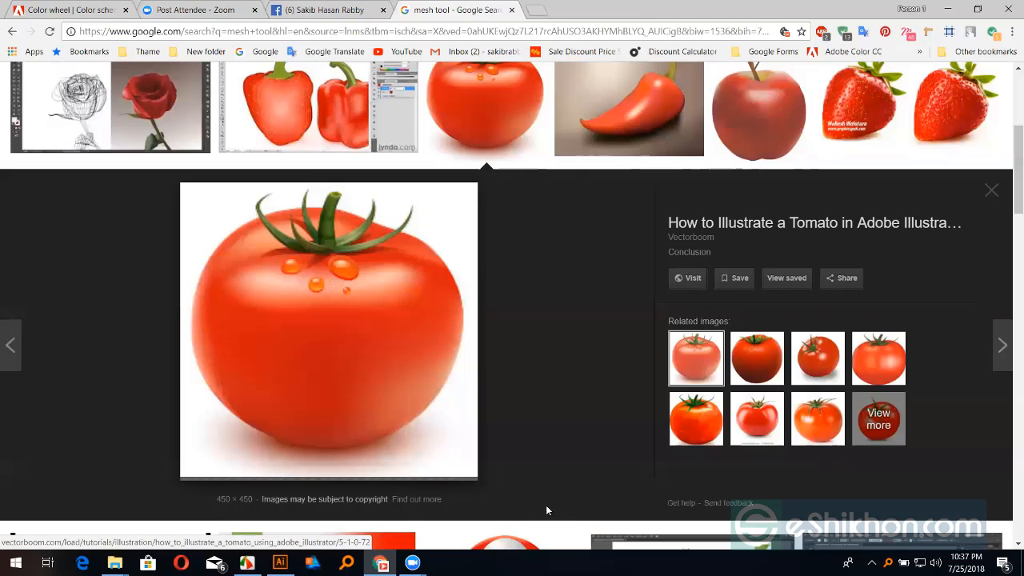
{"action": "right_click", "coordinate": [330, 282]}
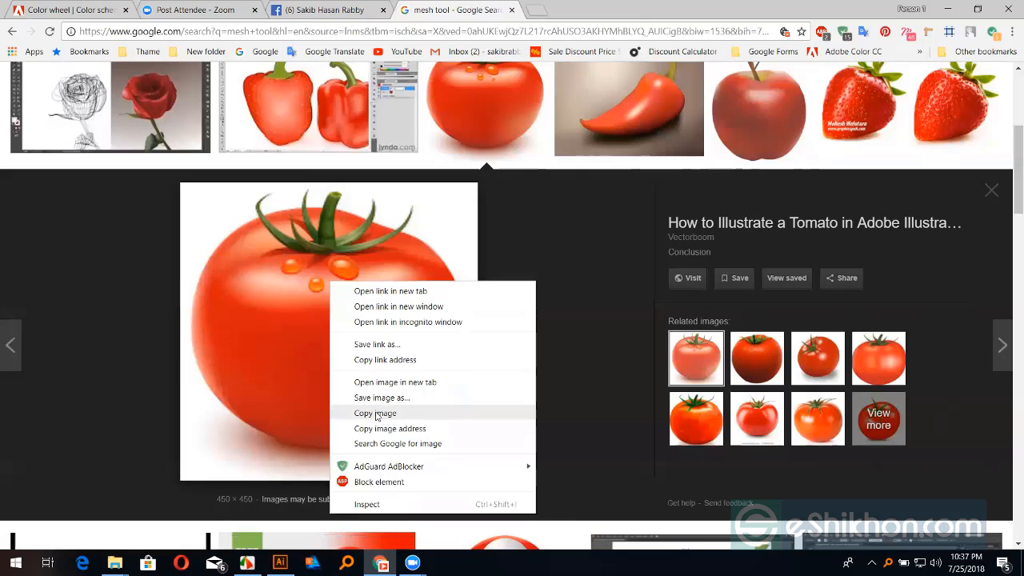
{"action": "left_click", "coordinate": [376, 414]}
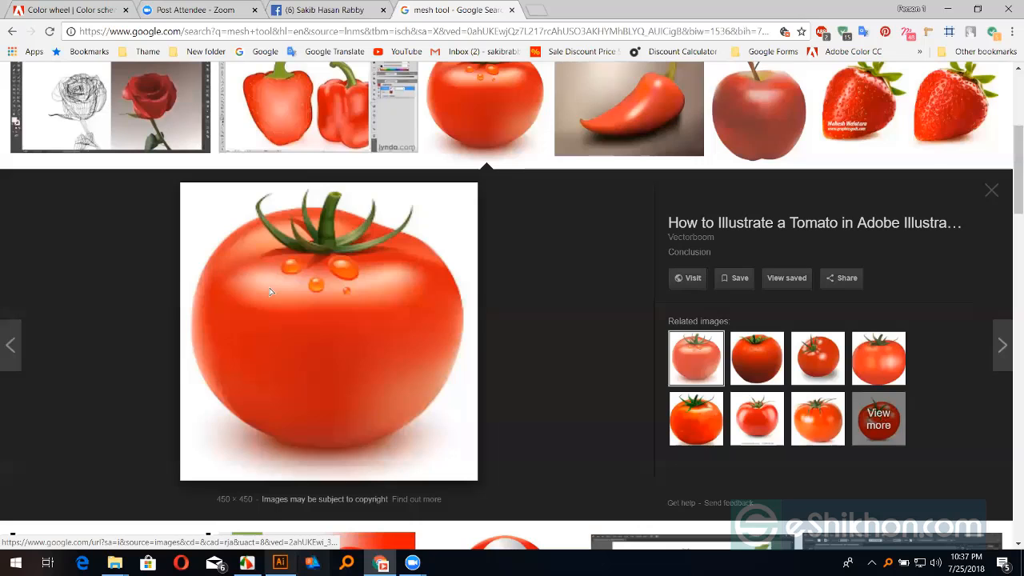
- Try the copied tomato image on the Illustrator artboard, enlarging it proportionally about its centre, and delete it
{"action": "key", "text": "alt+Tab"}
{"action": "key", "text": "ctrl+v"}
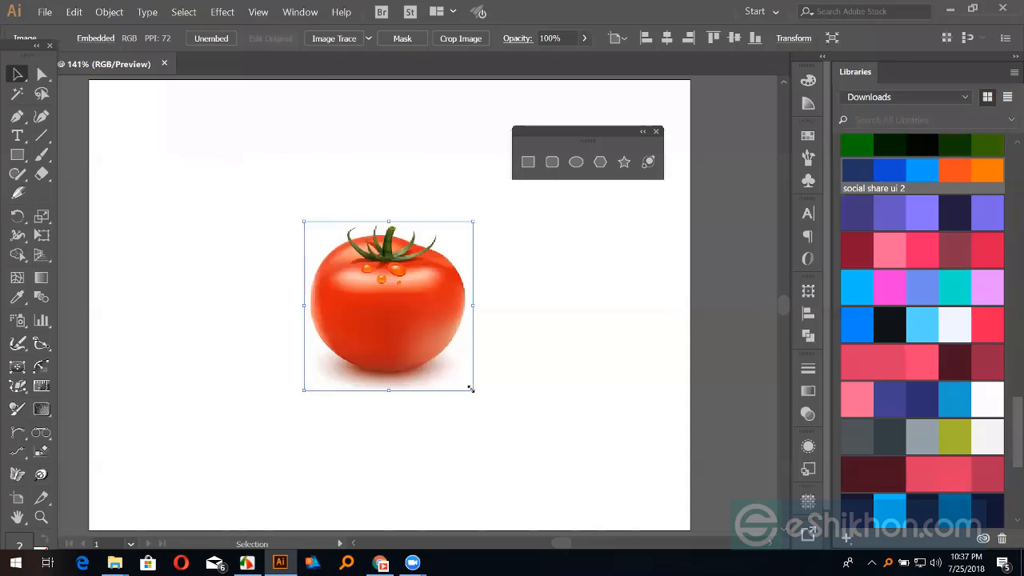
{"action": "left_click_drag", "start_coordinate": [491, 412], "coordinate": [506, 432]}
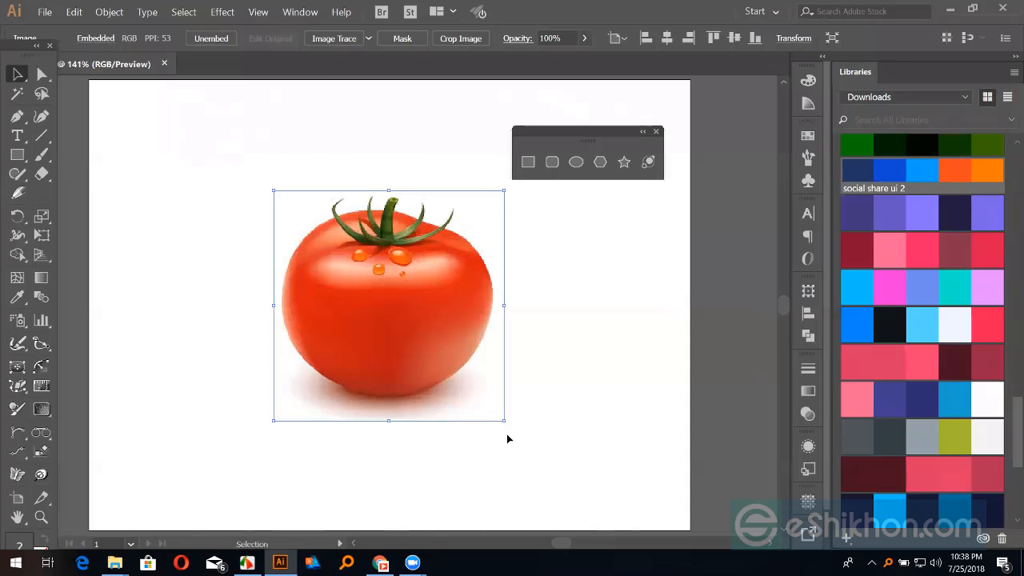
{"action": "left_click", "coordinate": [458, 502]}
{"action": "key", "text": "Delete"}
- Switch to Chrome, search Google with the tomato image, and open the image results for "illustrator mesh tool work"
{"action": "key", "text": "alt+Tab"}
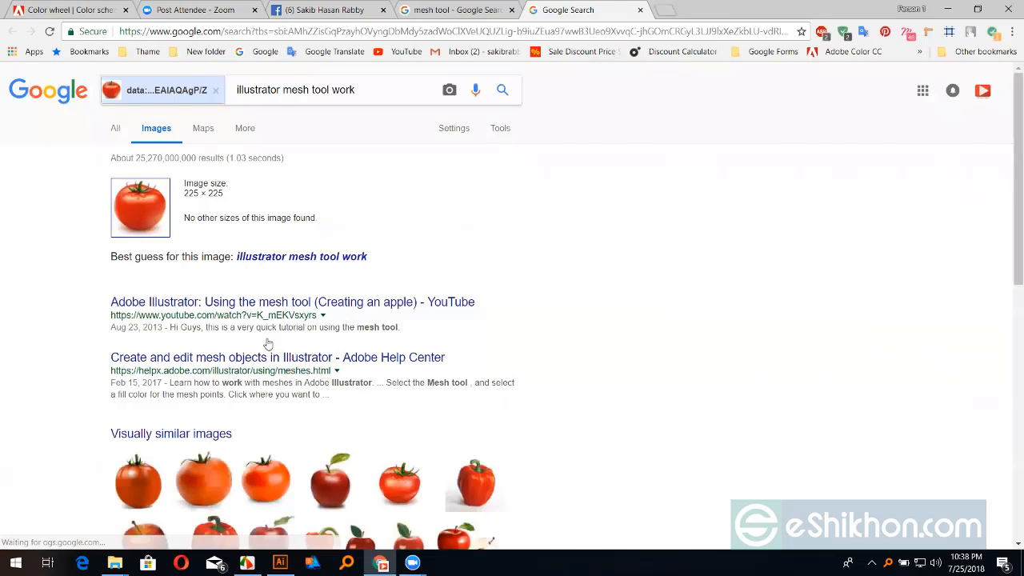
{"action": "scroll", "coordinate": [272, 364], "scroll_direction": "down", "scroll_amount": 3}
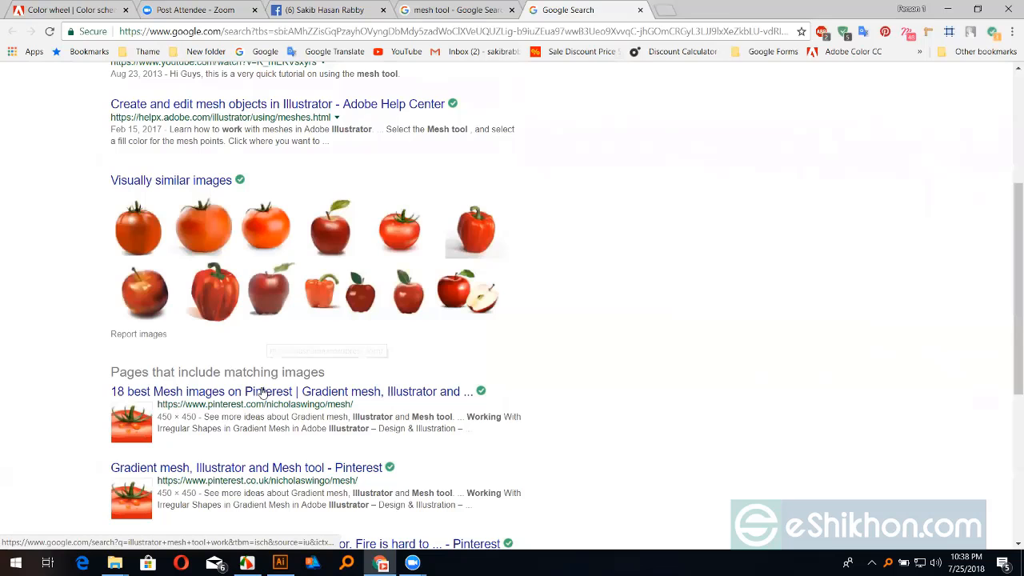
{"action": "scroll", "coordinate": [262, 398], "scroll_direction": "down", "scroll_amount": 5}
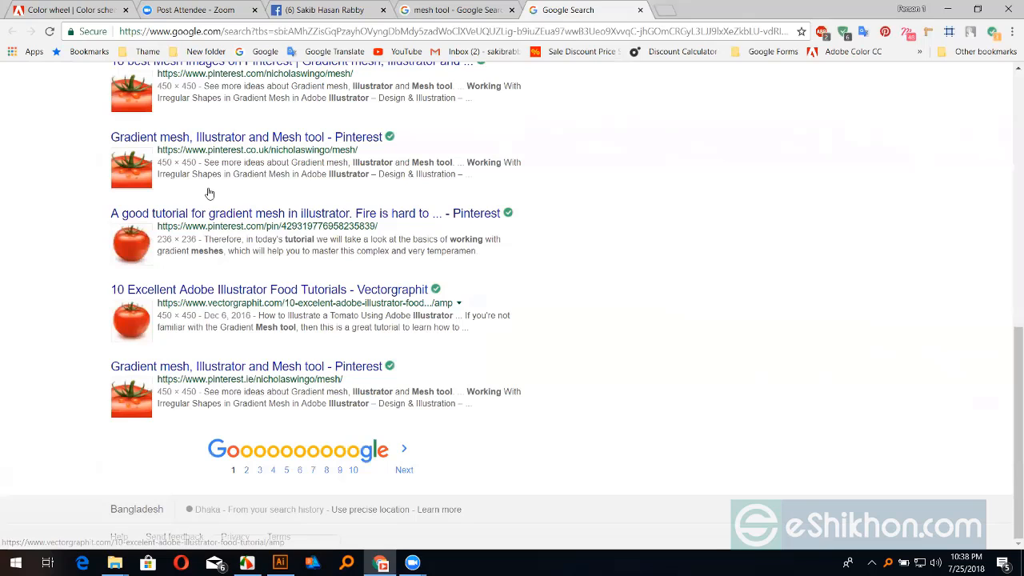
{"action": "scroll", "coordinate": [209, 193], "scroll_direction": "up", "scroll_amount": 6}
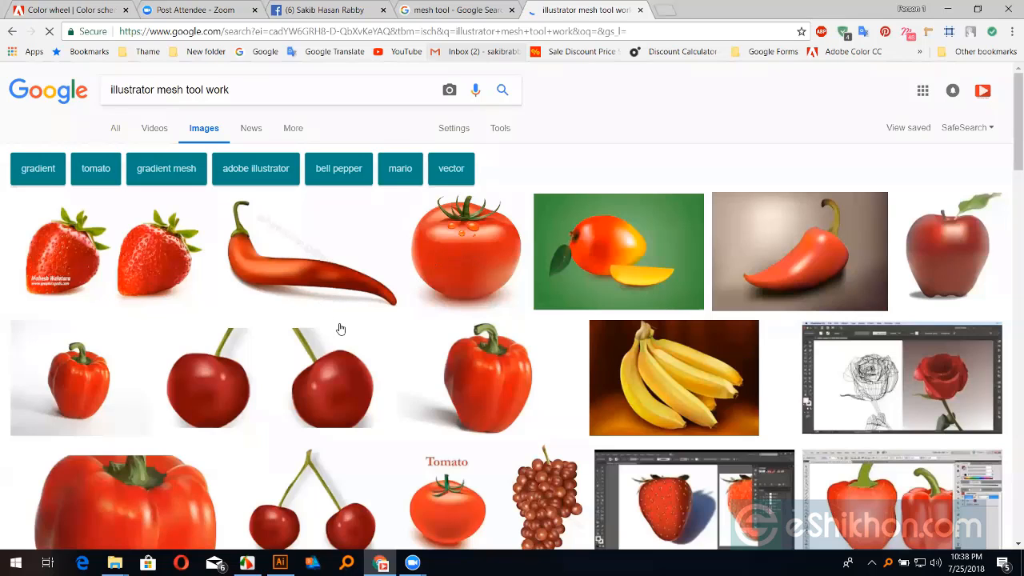
- Open the Vectorboom tomato from the image results and copy the enlarged image
{"action": "left_click", "coordinate": [465, 251]}
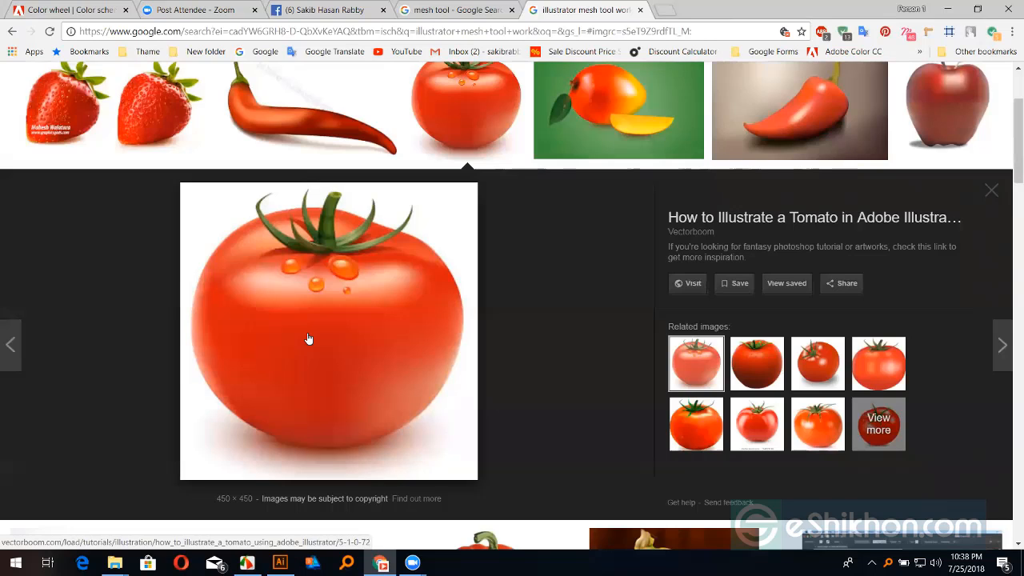
{"action": "right_click", "coordinate": [309, 339]}
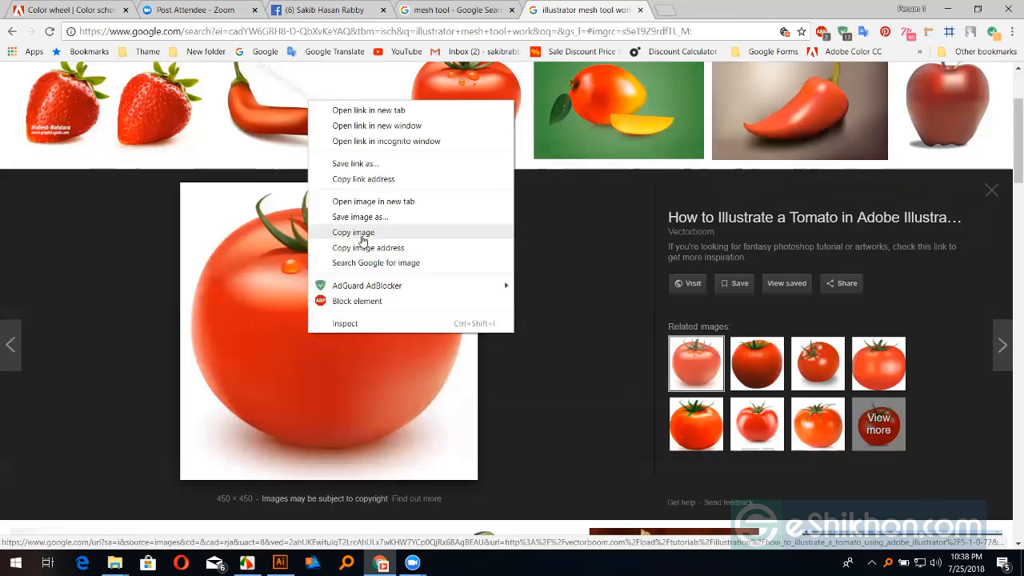
{"action": "left_click", "coordinate": [360, 232]}
- Switch to Illustrator, paste and lock the tomato image on the artboard, and move the floating shape tools clear of it
{"action": "left_click", "coordinate": [280, 562]}
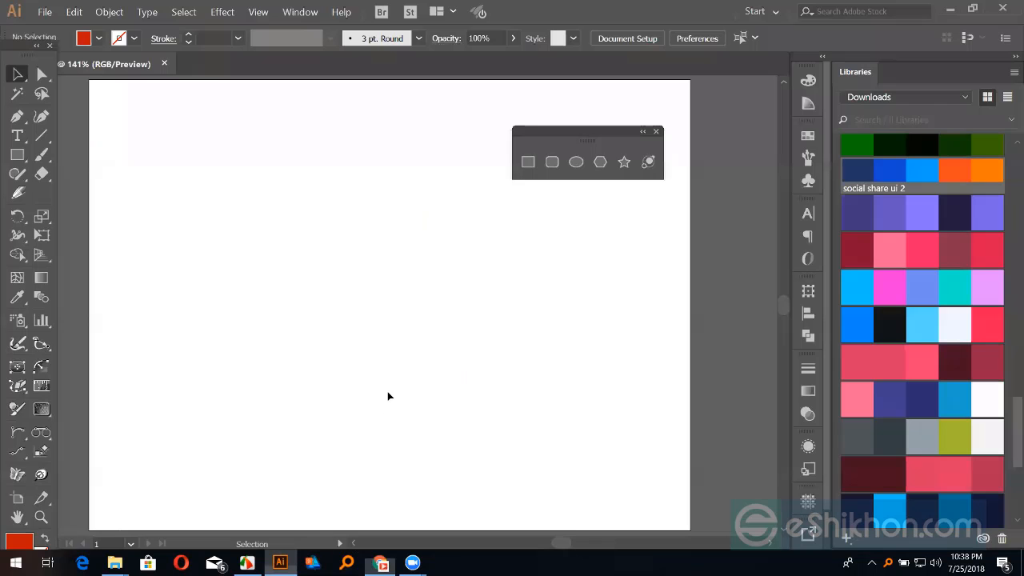
{"action": "key", "text": "ctrl+v"}
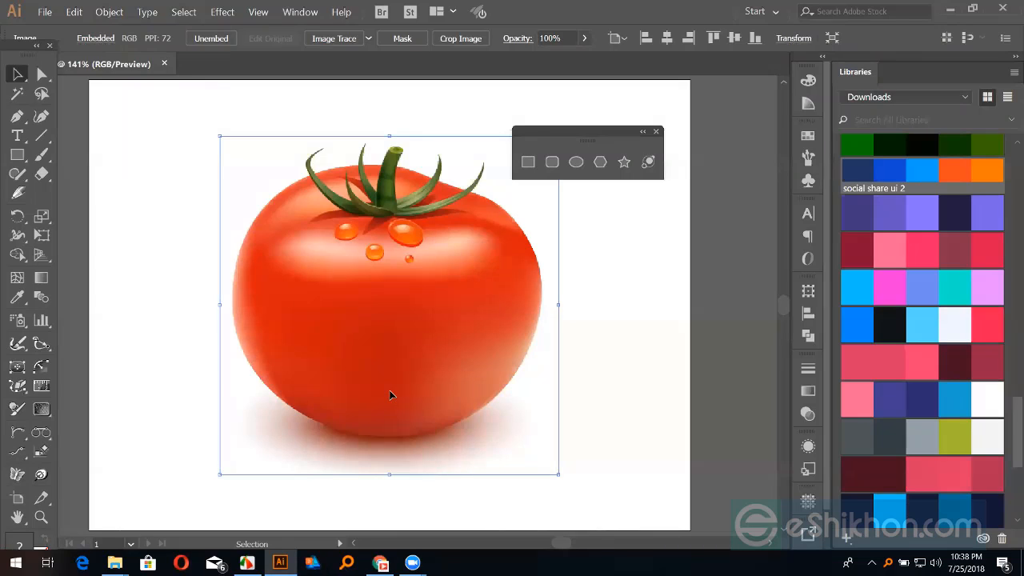
{"action": "key", "text": "ctrl+shift+a"}
{"action": "left_click_drag", "start_coordinate": [590, 146], "coordinate": [669, 125]}
{"action": "left_click", "coordinate": [380, 562]}
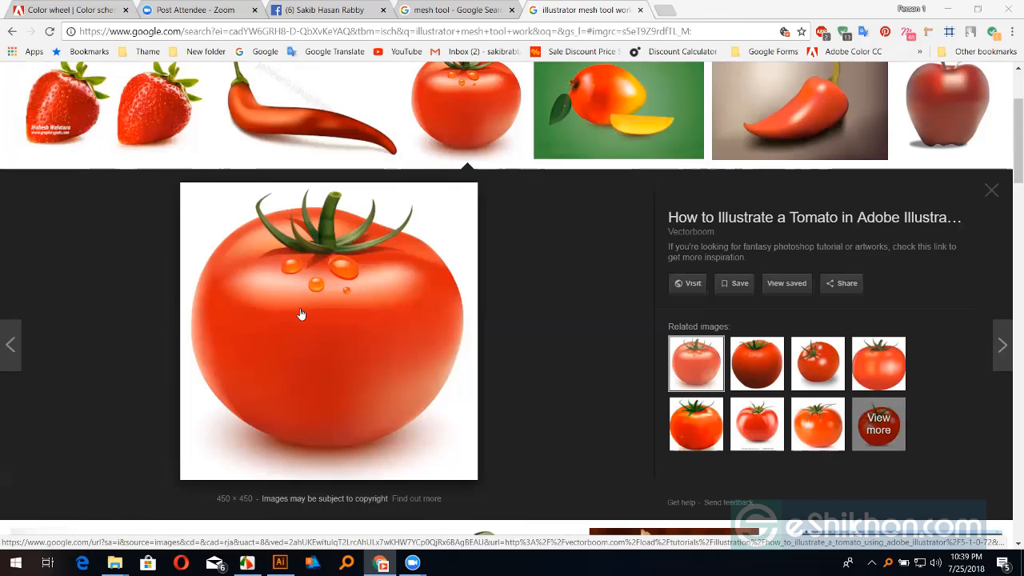
{"action": "left_click", "coordinate": [280, 562]}
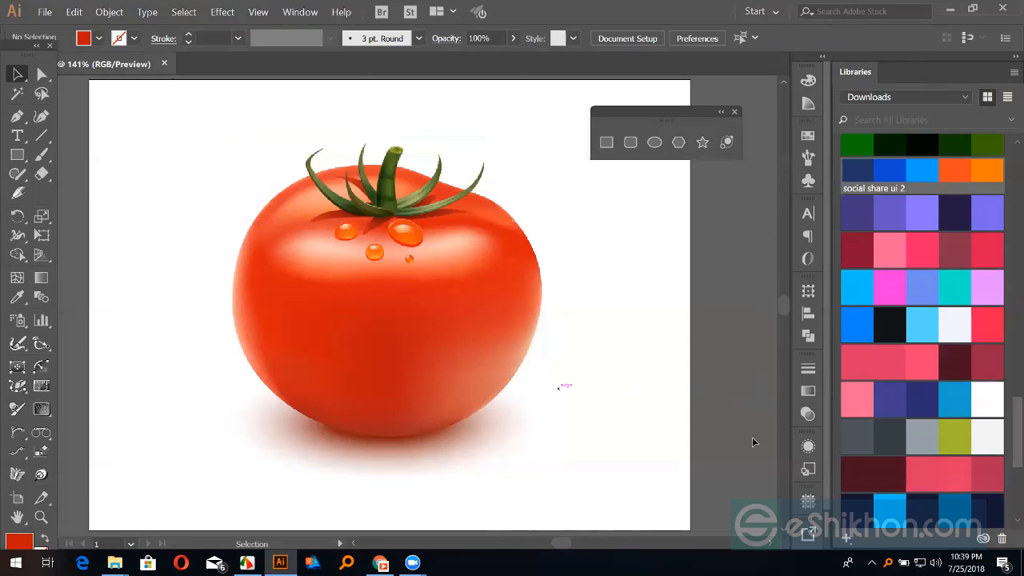
- Look through the available panels for Layers and show the Layers panel
{"action": "scroll", "coordinate": [826, 422], "scroll_direction": "down", "scroll_amount": 1}
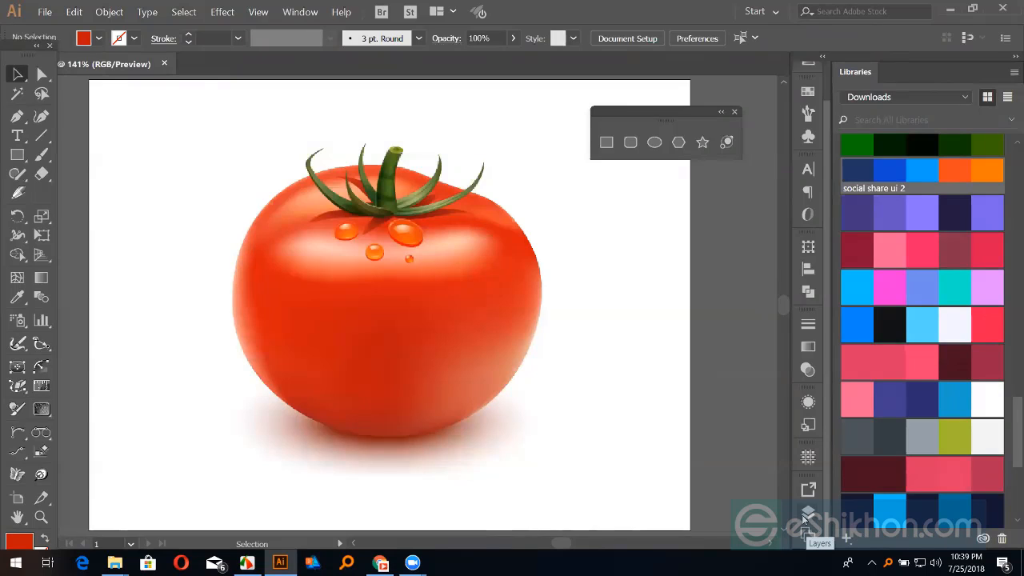
{"action": "left_click", "coordinate": [302, 13]}
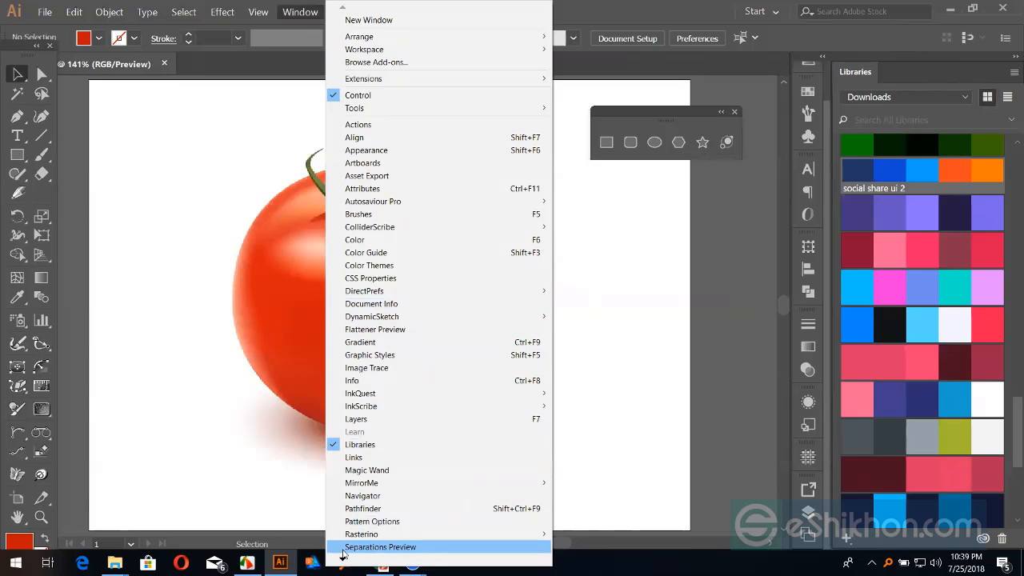
{"action": "scroll", "coordinate": [342, 554], "scroll_direction": "down", "scroll_amount": 1}
{"action": "scroll", "coordinate": [341, 554], "scroll_direction": "down", "scroll_amount": 3}
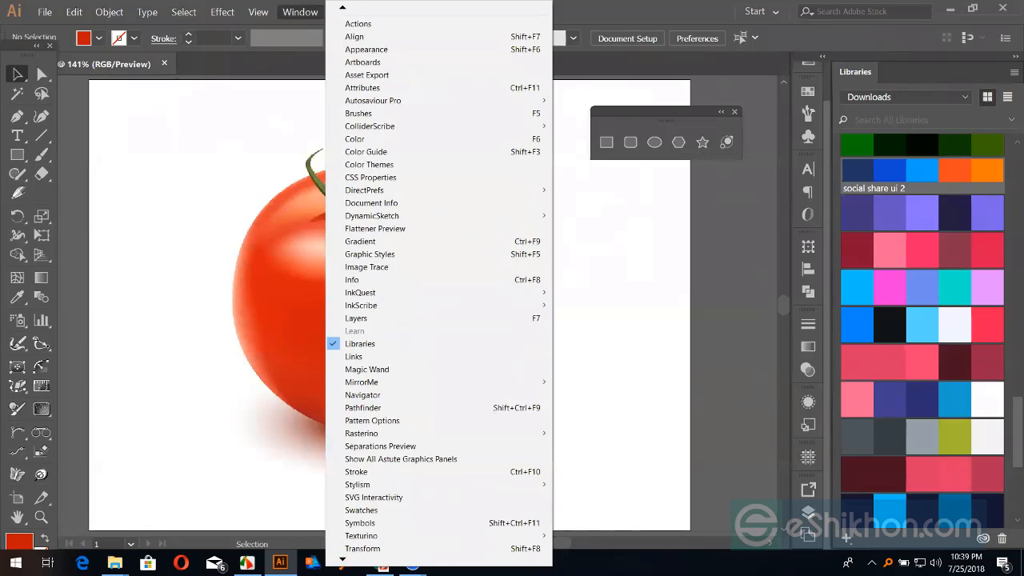
{"action": "scroll", "coordinate": [341, 554], "scroll_direction": "down", "scroll_amount": 3}
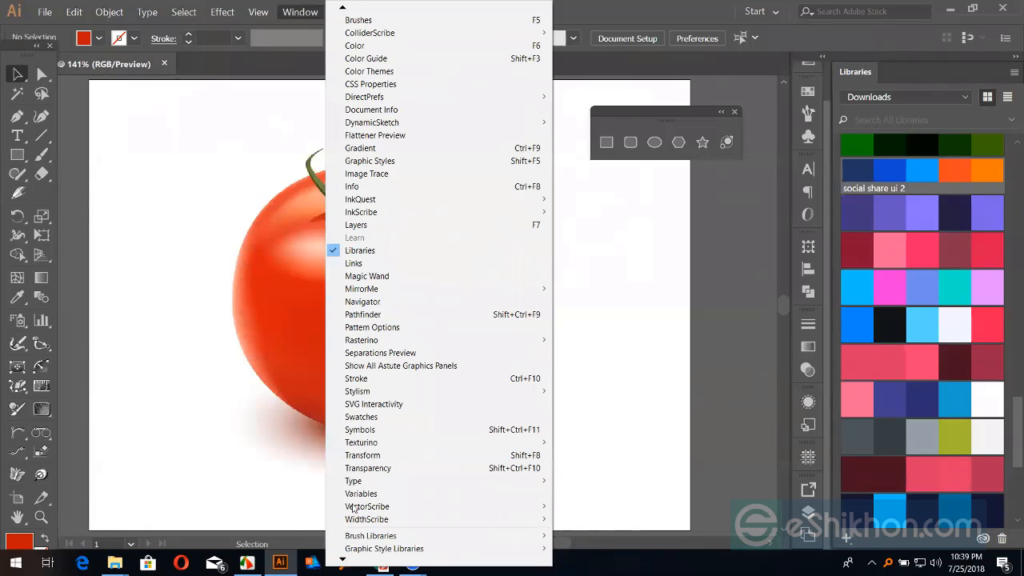
{"action": "scroll", "coordinate": [342, 555], "scroll_direction": "down", "scroll_amount": 1}
{"action": "scroll", "coordinate": [342, 8], "scroll_direction": "up", "scroll_amount": 1}
{"action": "scroll", "coordinate": [342, 8], "scroll_direction": "up", "scroll_amount": 2}
{"action": "scroll", "coordinate": [342, 8], "scroll_direction": "up", "scroll_amount": 1}
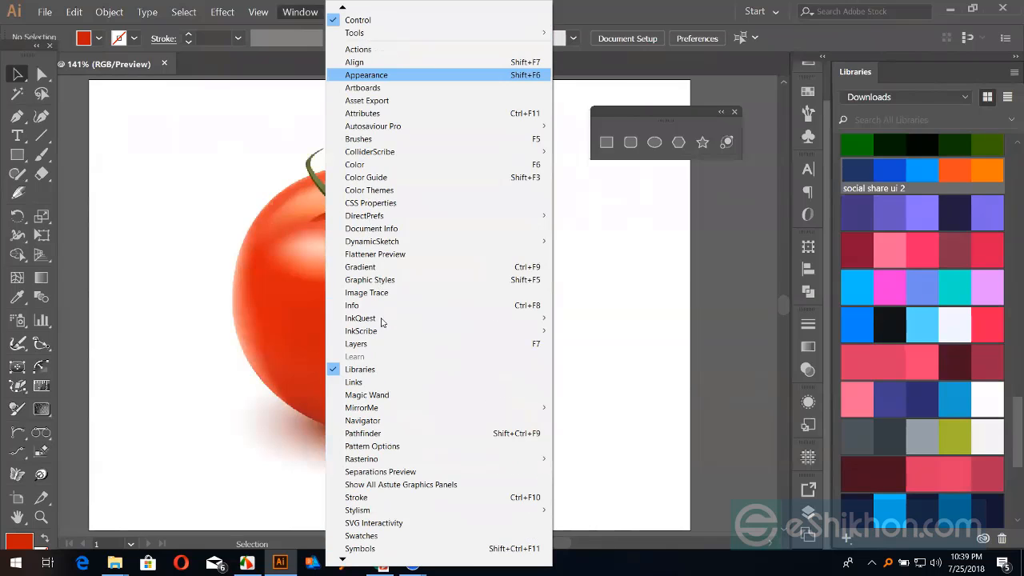
{"action": "scroll", "coordinate": [342, 558], "scroll_direction": "down", "scroll_amount": 1}
{"action": "scroll", "coordinate": [343, 558], "scroll_direction": "down", "scroll_amount": 2}
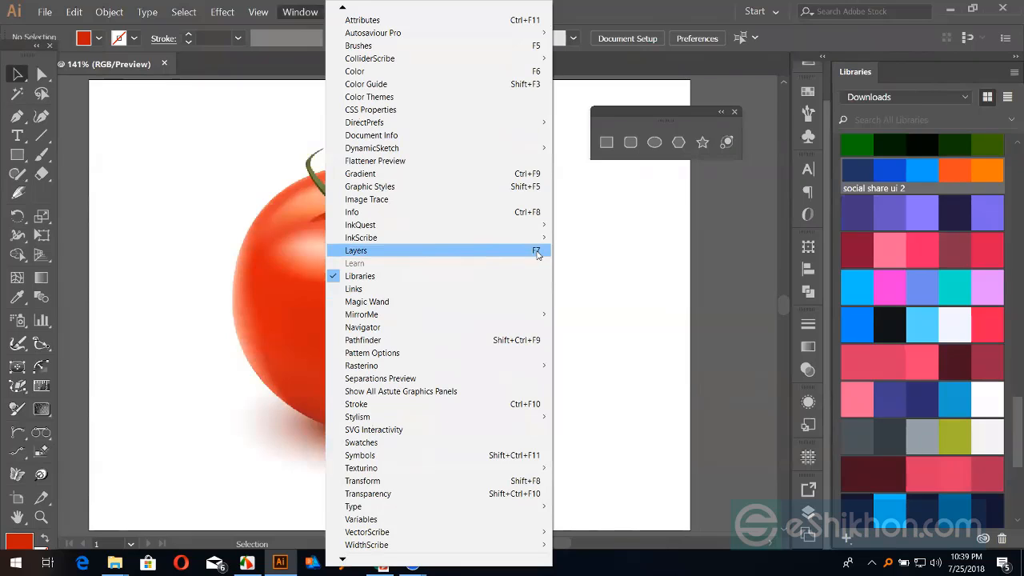
{"action": "left_click", "coordinate": [699, 529]}
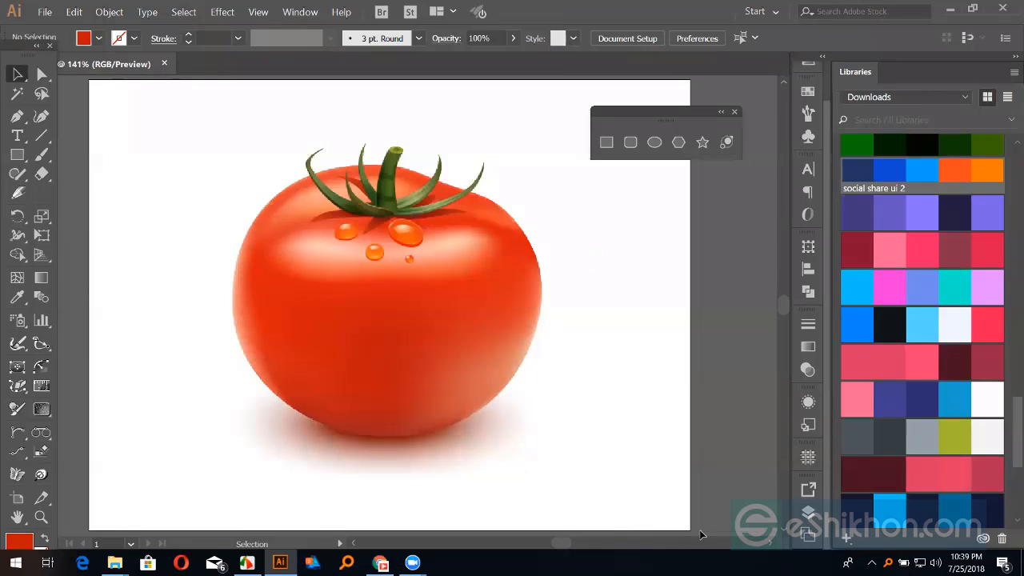
{"action": "left_click", "coordinate": [816, 517]}
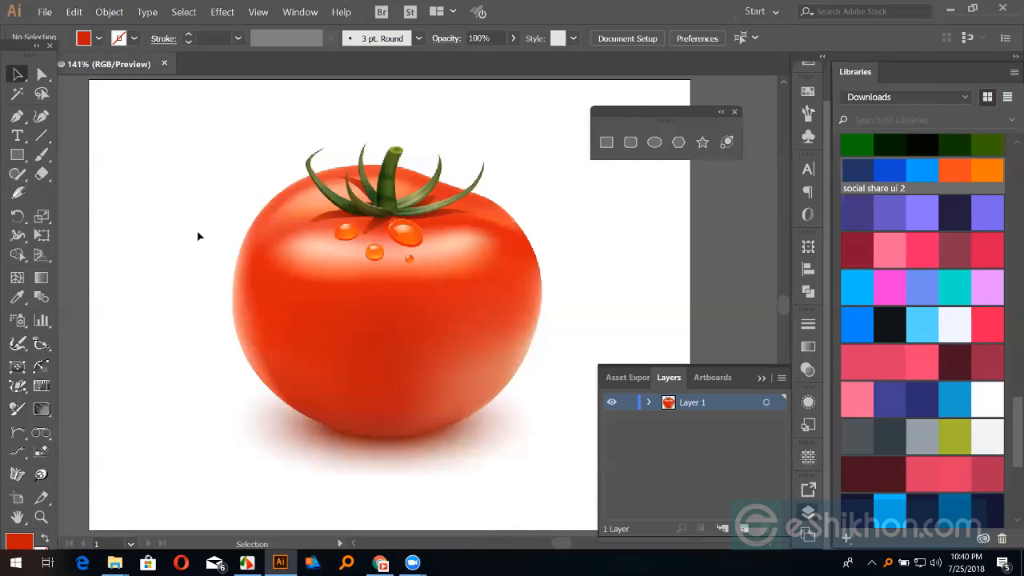
- Draw a red rectangle over the tomato's left edge and a smaller one above it, and expand Layer 1 to list its objects
{"action": "key", "text": "m"}
{"action": "left_click_drag", "start_coordinate": [190, 218], "coordinate": [204, 244]}
{"action": "left_click_drag", "start_coordinate": [256, 328], "coordinate": [306, 367]}
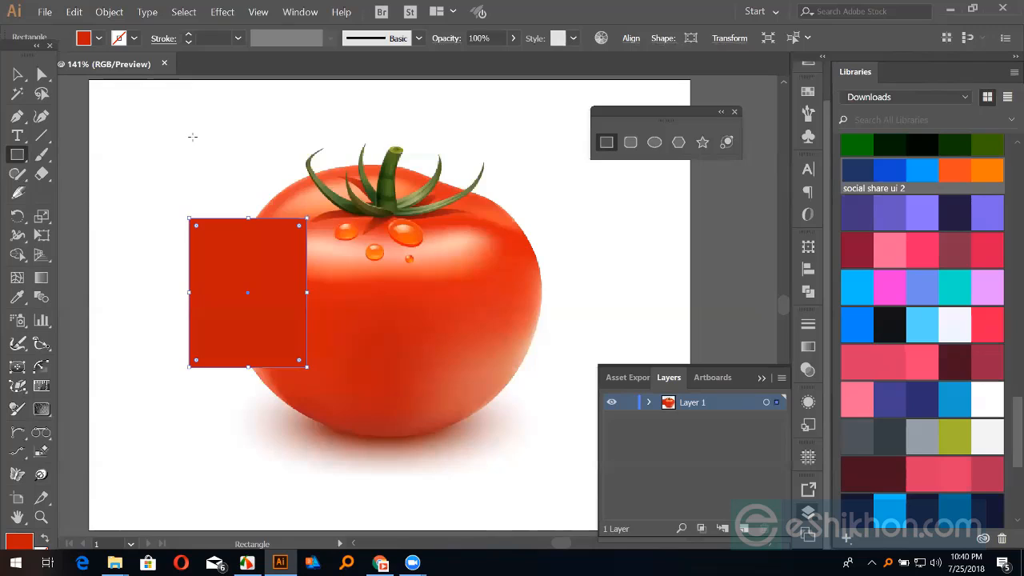
{"action": "left_click_drag", "start_coordinate": [192, 131], "coordinate": [257, 180]}
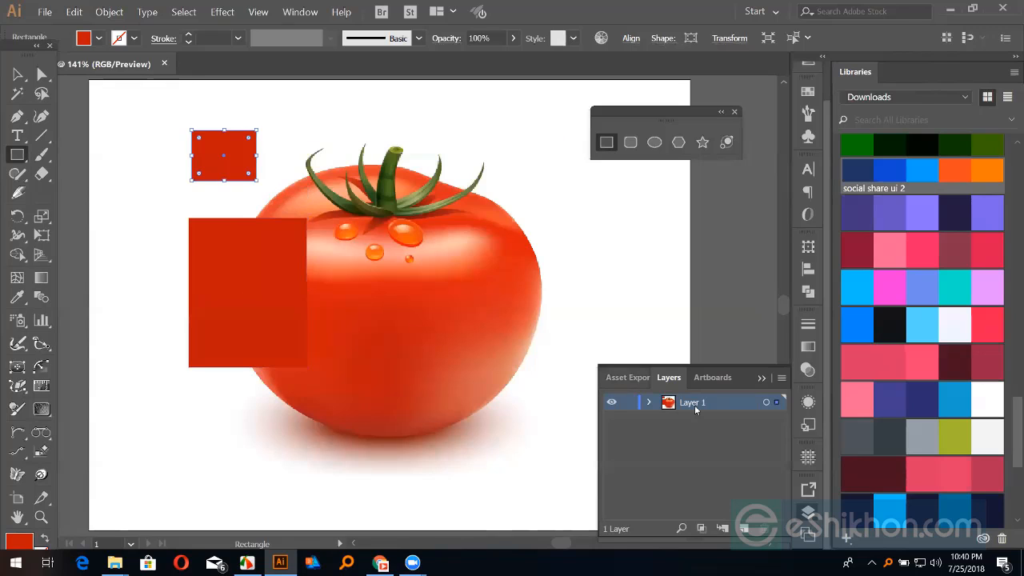
{"action": "left_click", "coordinate": [649, 402]}
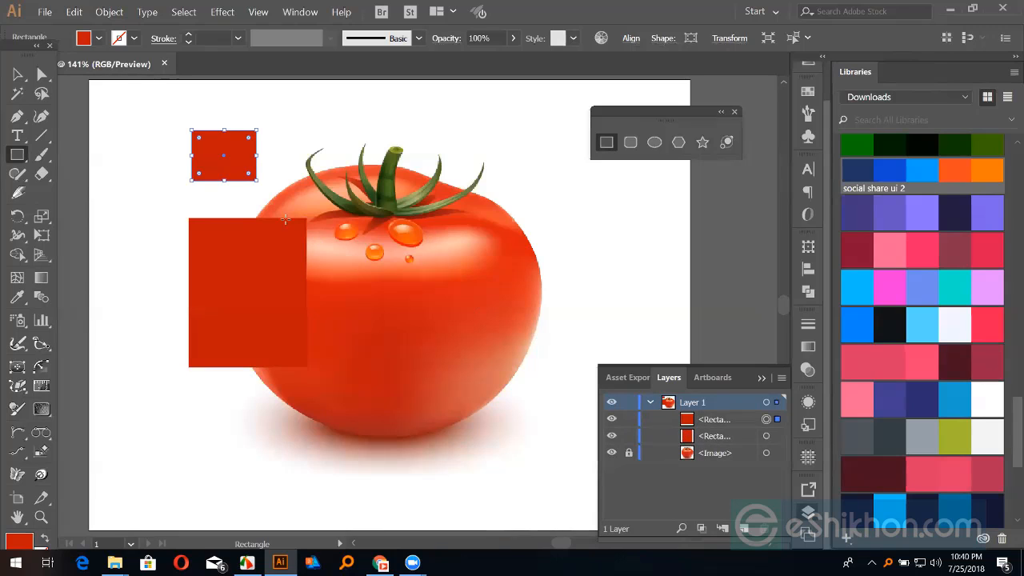
- Delete both red rectangles from Layer 1 and collapse the layer's contents
{"action": "left_click", "coordinate": [704, 421]}
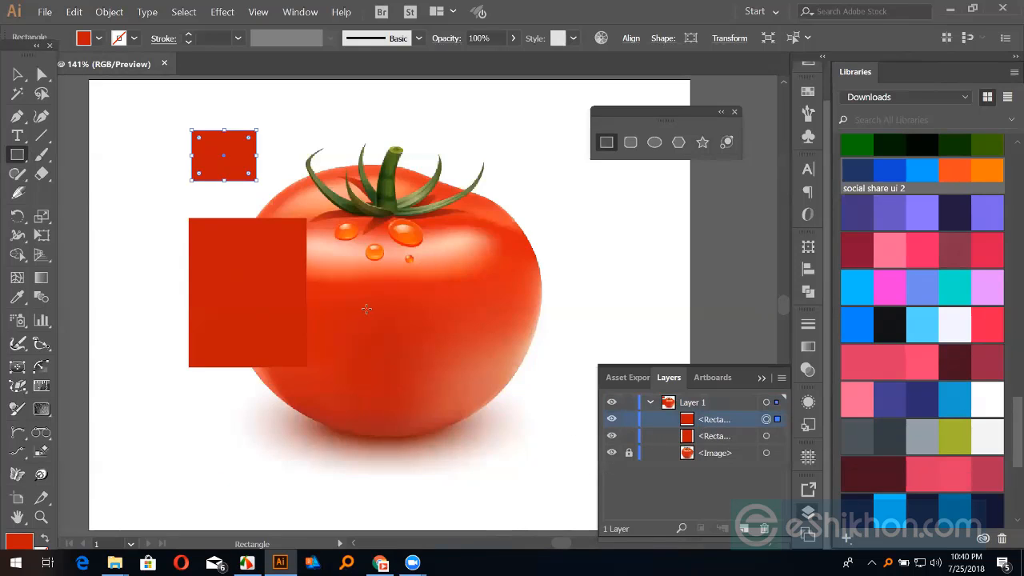
{"action": "left_click", "coordinate": [712, 439], "text": "shift"}
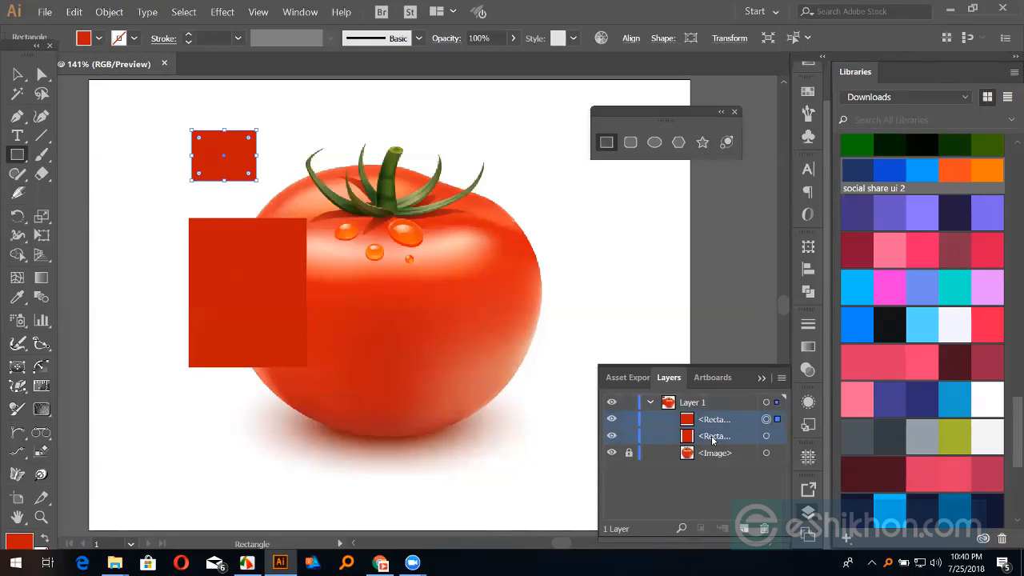
{"action": "key", "text": "Delete"}
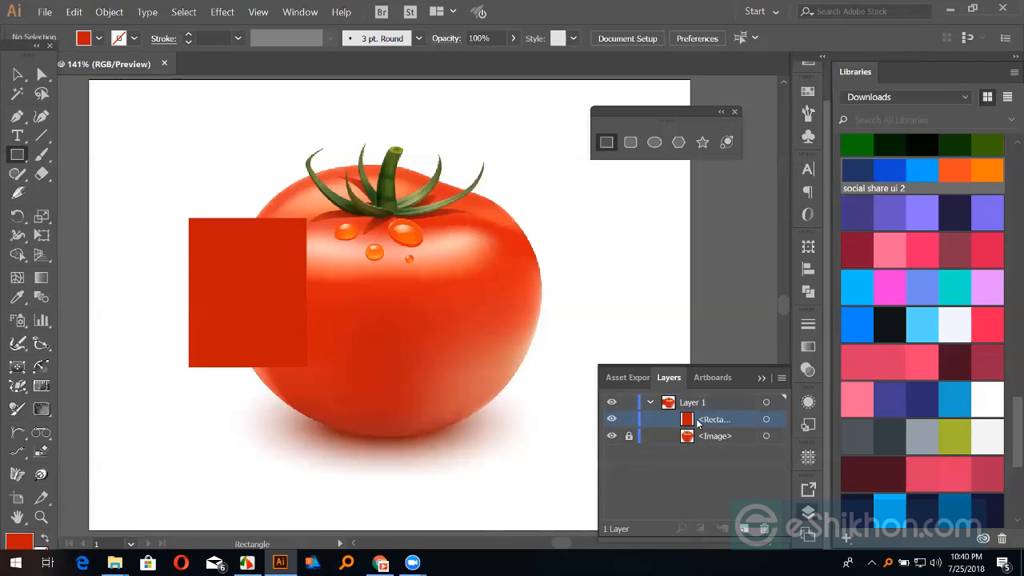
{"action": "left_click", "coordinate": [766, 420]}
{"action": "key", "text": "Delete"}
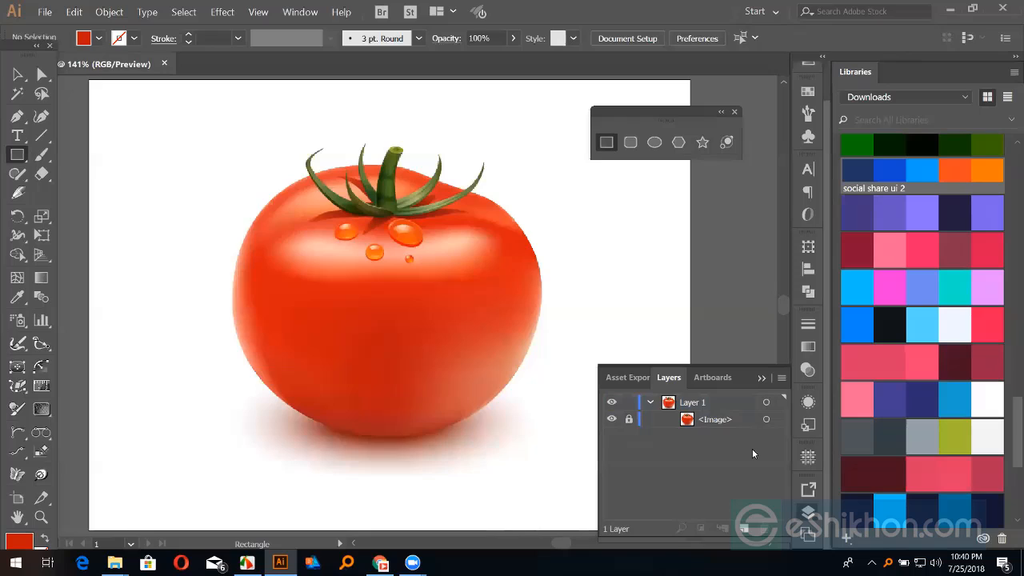
{"action": "left_click", "coordinate": [712, 403]}
{"action": "left_click", "coordinate": [650, 402]}
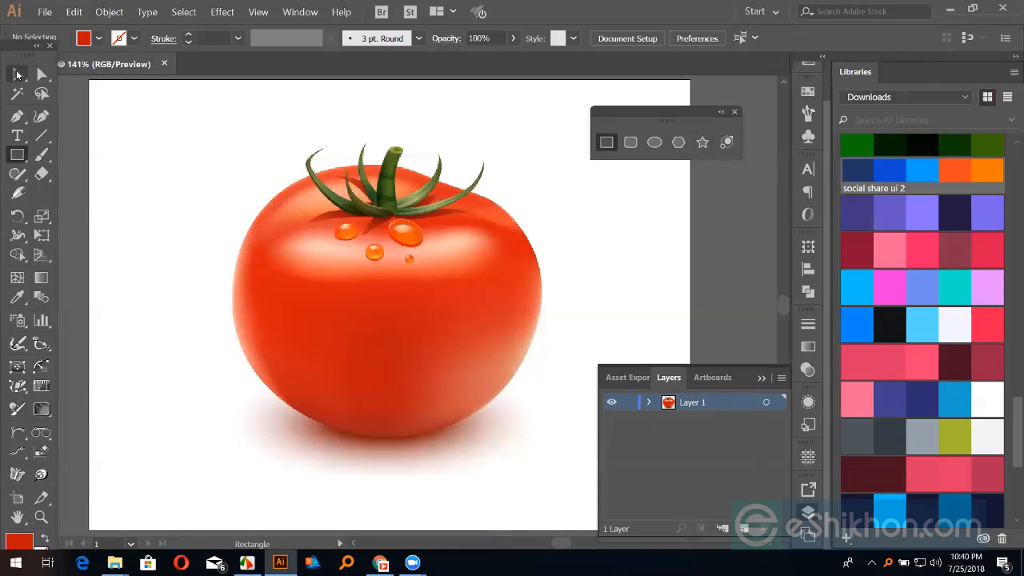
- Lock Layer 1 containing the tomato image and add a new layer above it
{"action": "left_click", "coordinate": [17, 73]}
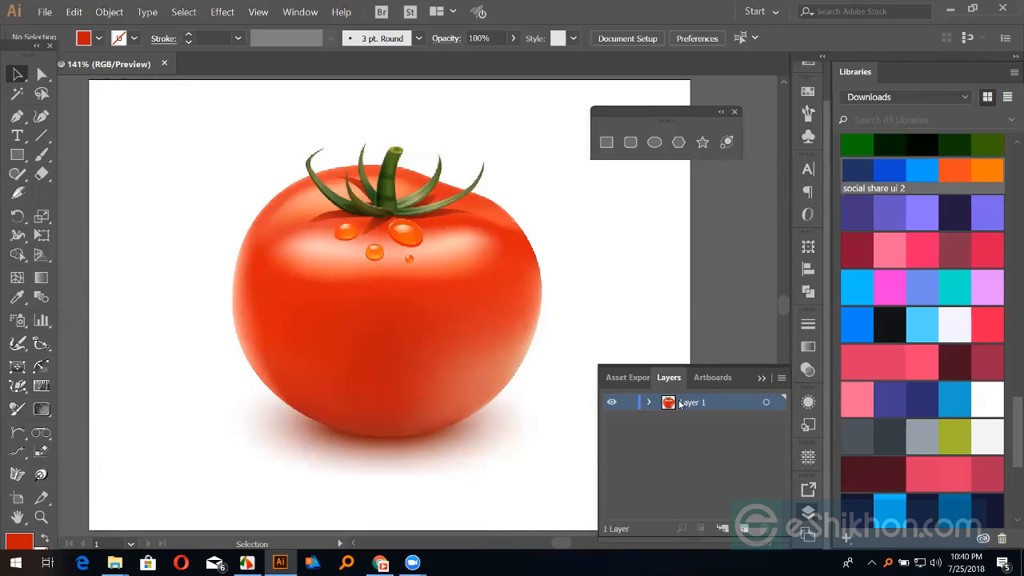
{"action": "left_click", "coordinate": [629, 402]}
{"action": "left_click", "coordinate": [744, 529]}
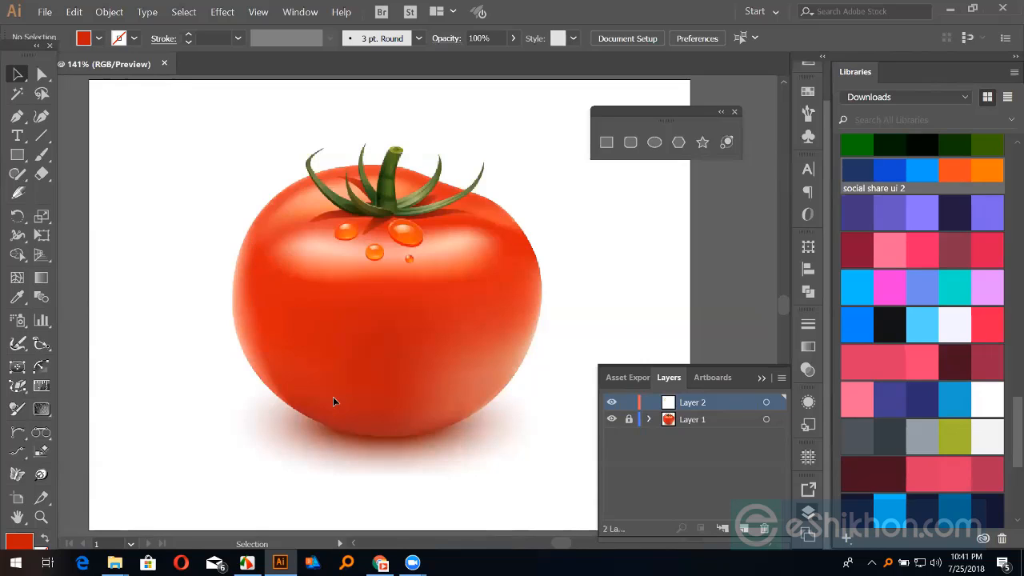
- Turn off Preview in the layer options of Layer 1
{"action": "double_click", "coordinate": [728, 418]}
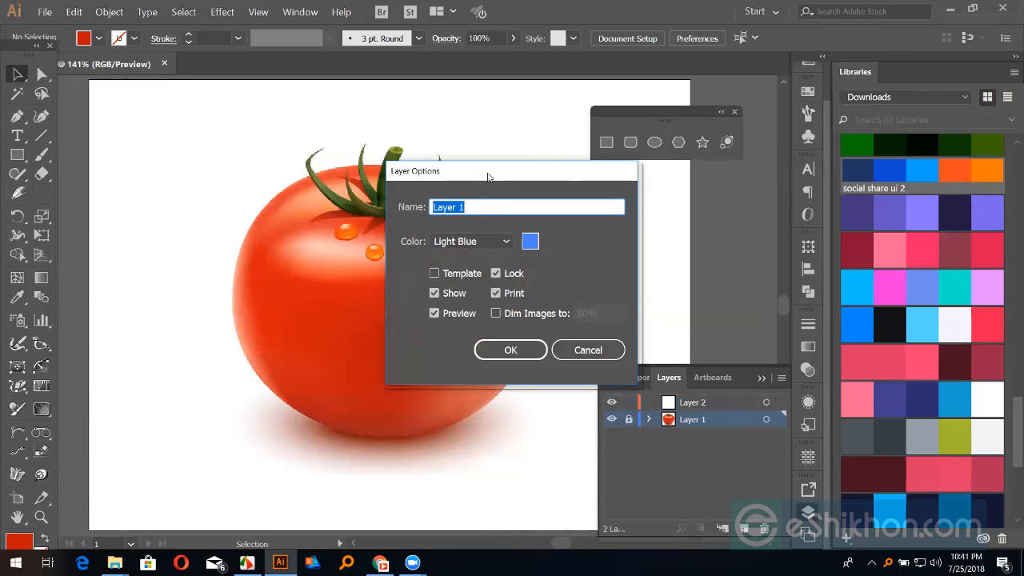
{"action": "left_click_drag", "start_coordinate": [440, 179], "coordinate": [677, 189]}
{"action": "left_click", "coordinate": [672, 321]}
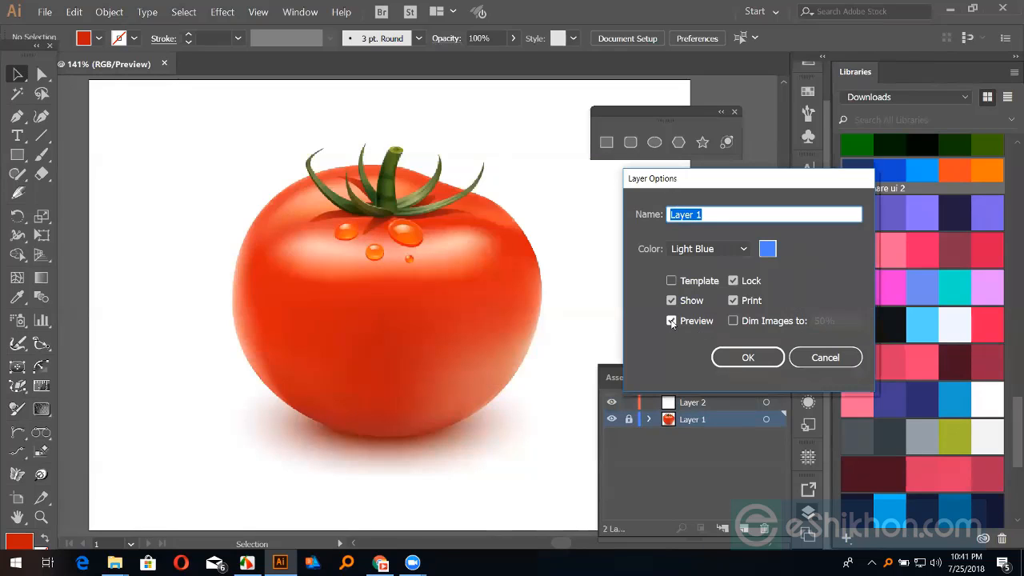
{"action": "left_click", "coordinate": [672, 321]}
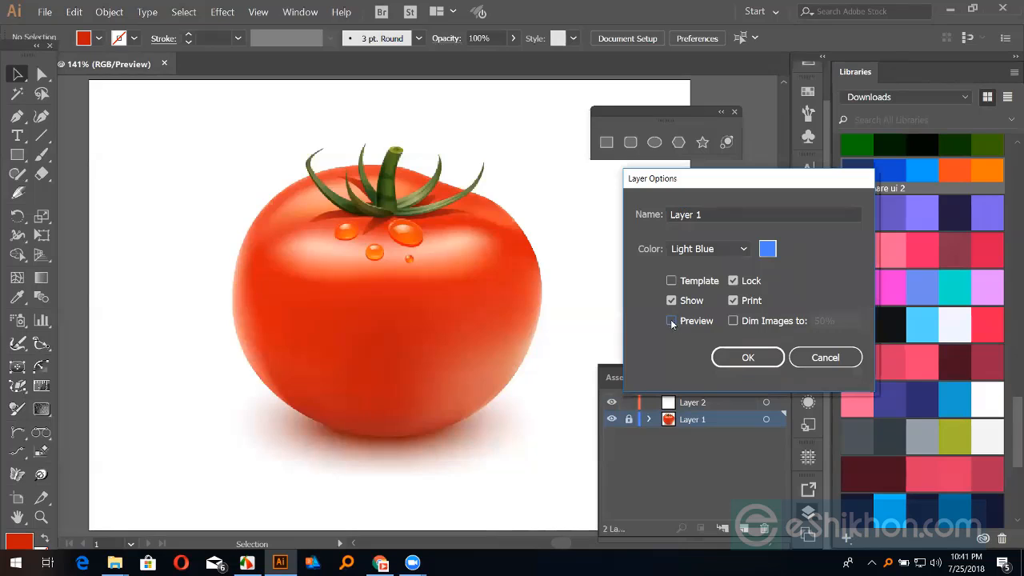
{"action": "left_click", "coordinate": [731, 358]}
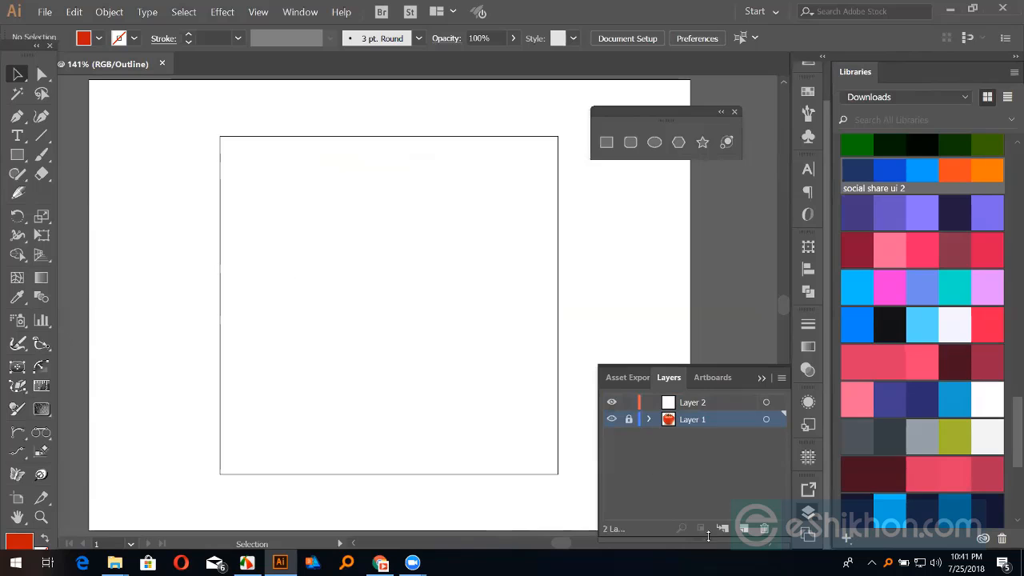
- Turn Preview back on in the layer options of Layer 1
{"action": "double_click", "coordinate": [713, 419]}
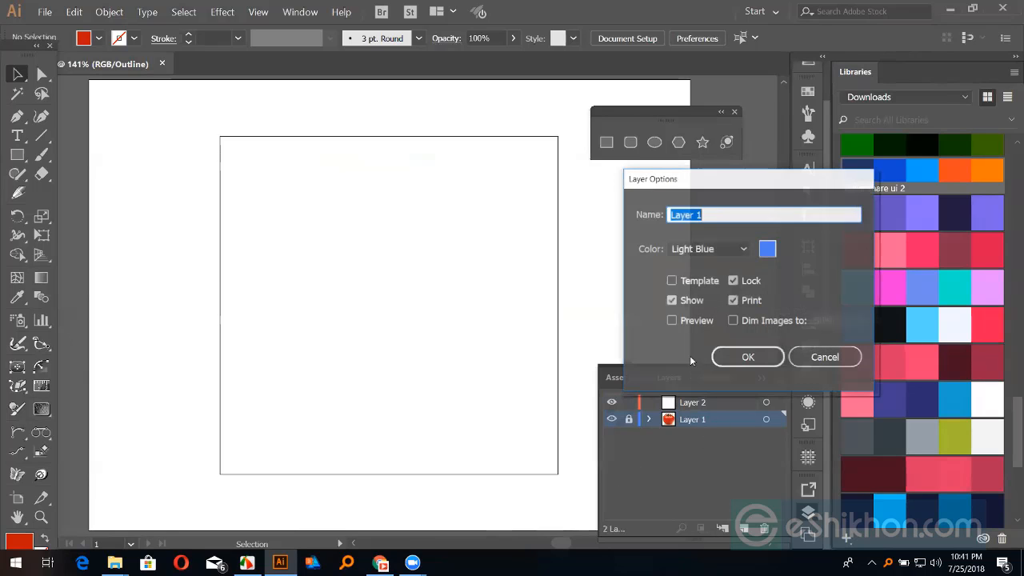
{"action": "left_click", "coordinate": [672, 320]}
{"action": "left_click", "coordinate": [745, 357]}
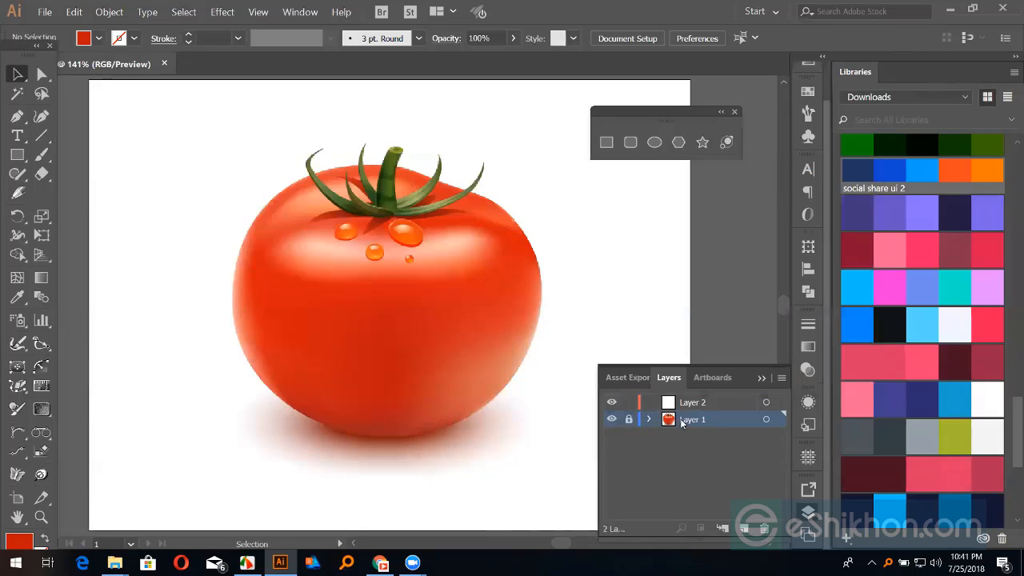
- Start a Pen tool path on Layer 2 along the tomato's bottom edge, with a red stroke and no fill
{"action": "left_click", "coordinate": [695, 406]}
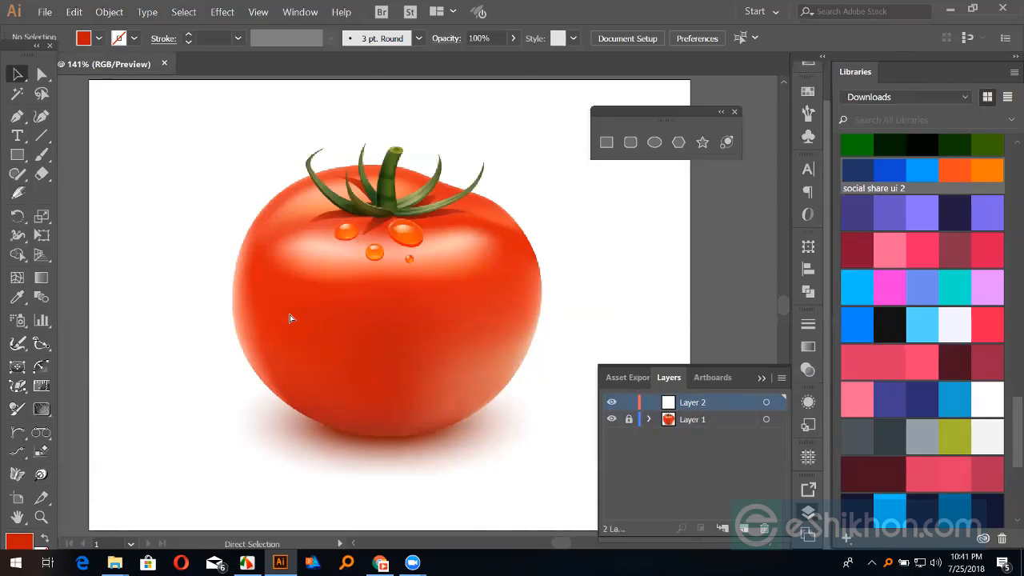
{"action": "key", "text": "ctrl+equal"}
{"action": "key", "text": "ctrl+equal"}
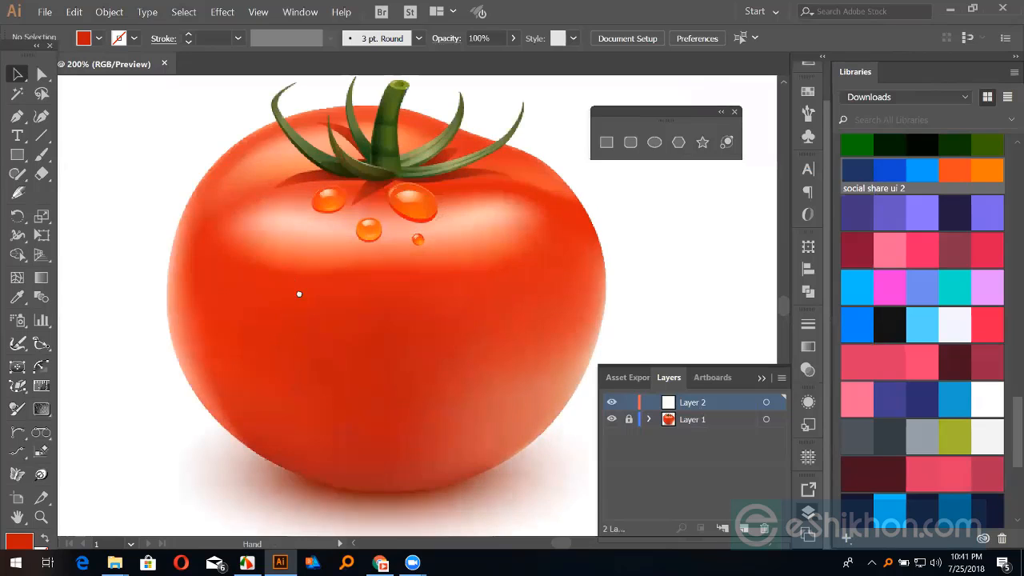
{"action": "key", "text": "p"}
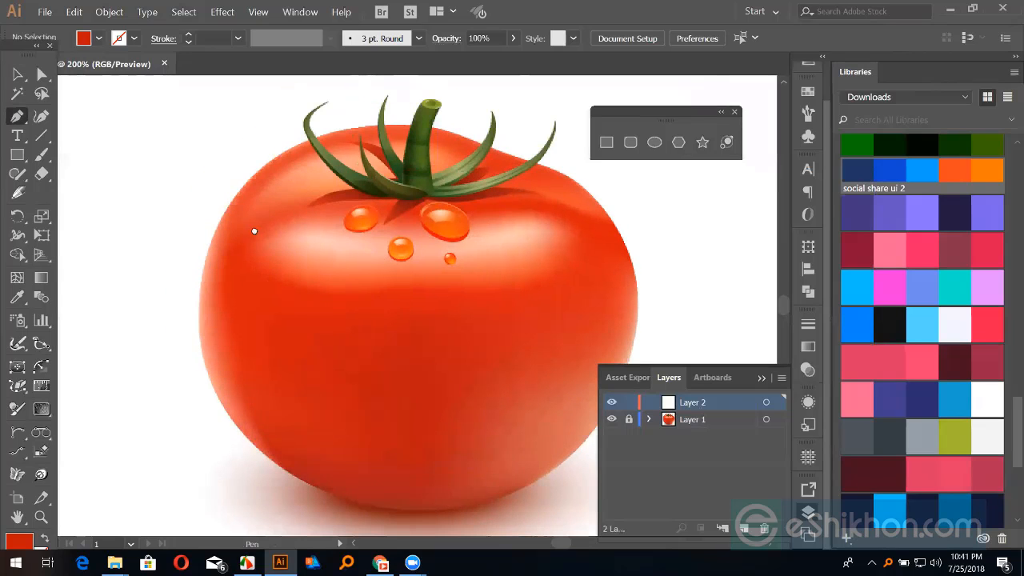
{"action": "scroll", "coordinate": [284, 372], "scroll_direction": "down", "scroll_amount": 3}
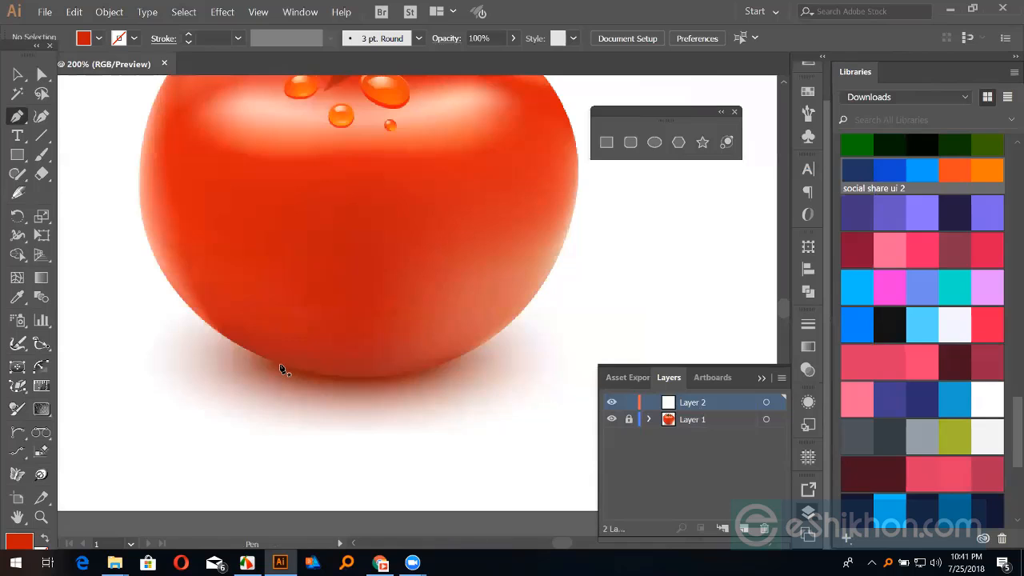
{"action": "left_click_drag", "start_coordinate": [281, 365], "coordinate": [304, 377]}
{"action": "left_click", "coordinate": [329, 381]}
{"action": "mouse_move", "coordinate": [432, 377]}
{"action": "left_mouse_down"}
{"action": "mouse_move", "coordinate": [354, 400]}
{"action": "mouse_move", "coordinate": [469, 343]}
{"action": "mouse_move", "coordinate": [524, 372]}
{"action": "left_mouse_up"}
{"action": "key", "text": "shift+x"}
{"action": "scroll", "coordinate": [517, 324], "scroll_direction": "up", "scroll_amount": 3}
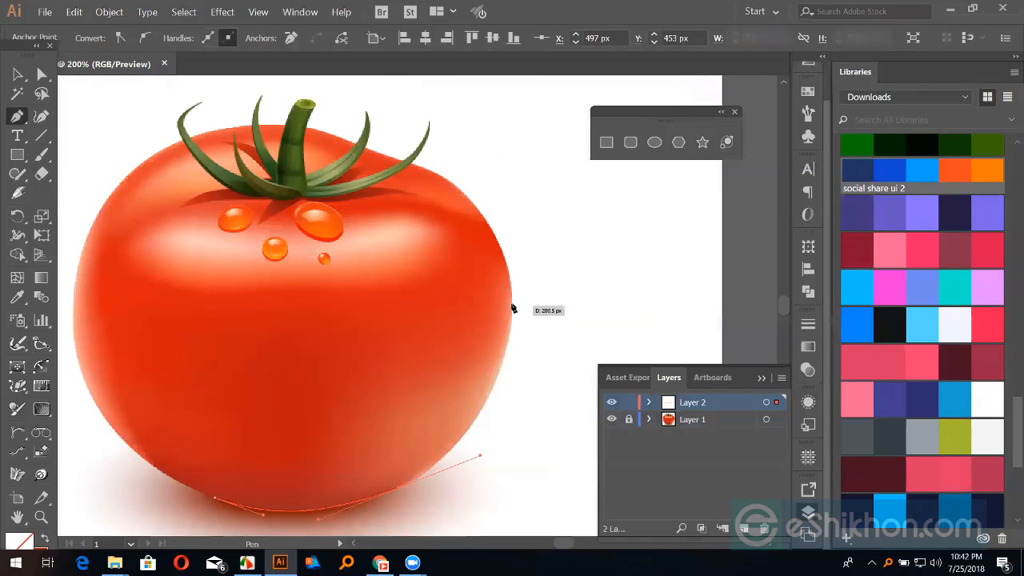
- Continue the curved path up the tomato's right side and over its upper right shoulder towards the stem
{"action": "left_click_drag", "start_coordinate": [512, 304], "coordinate": [514, 261]}
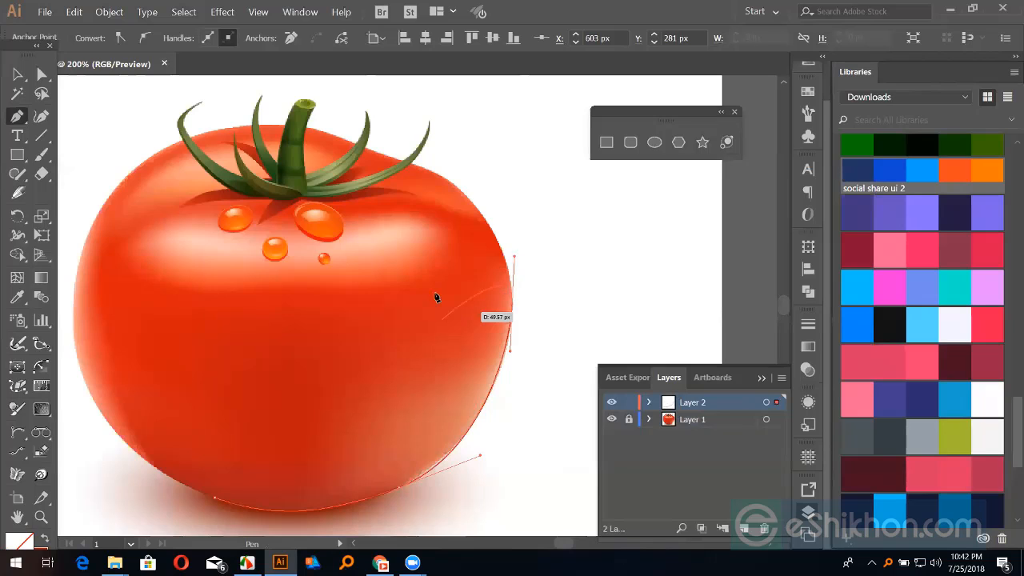
{"action": "left_click_drag", "start_coordinate": [388, 252], "coordinate": [441, 286]}
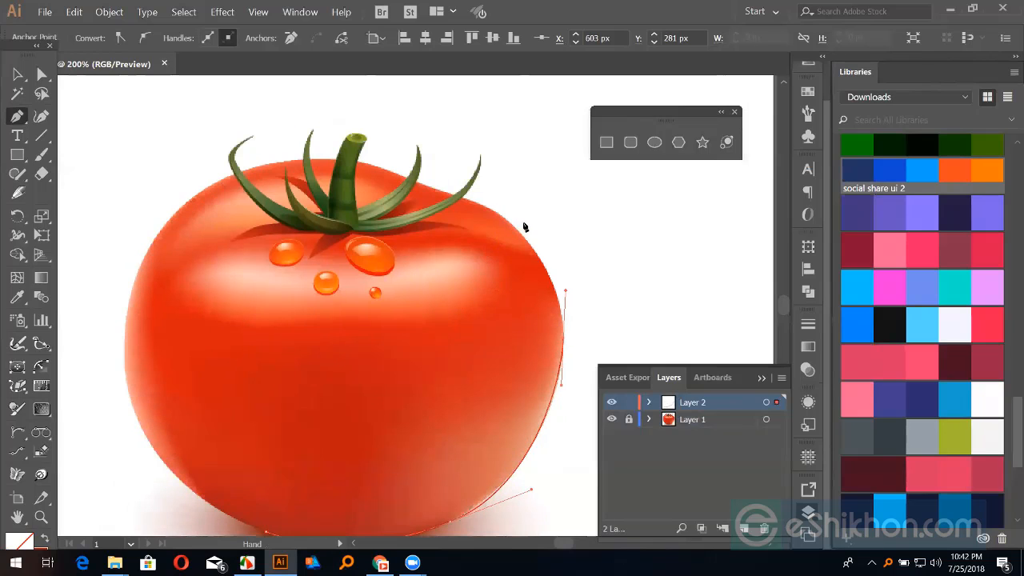
{"action": "left_click_drag", "start_coordinate": [501, 216], "coordinate": [525, 200]}
{"action": "left_click_drag", "start_coordinate": [446, 190], "coordinate": [506, 222]}
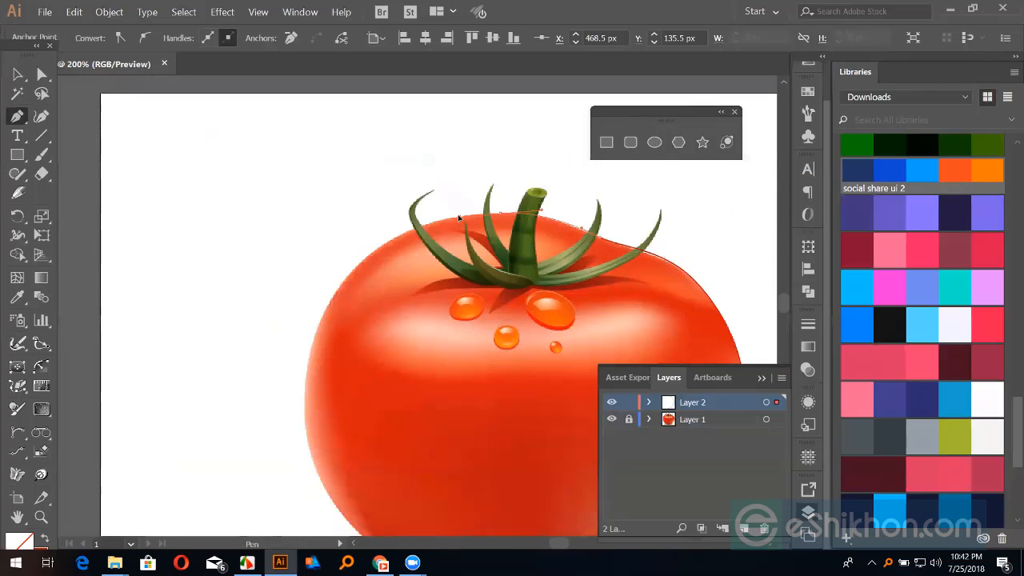
- Trace the tomato's left side down to the bottom edge and close the path at its starting anchor
{"action": "left_click_drag", "start_coordinate": [341, 268], "coordinate": [429, 231]}
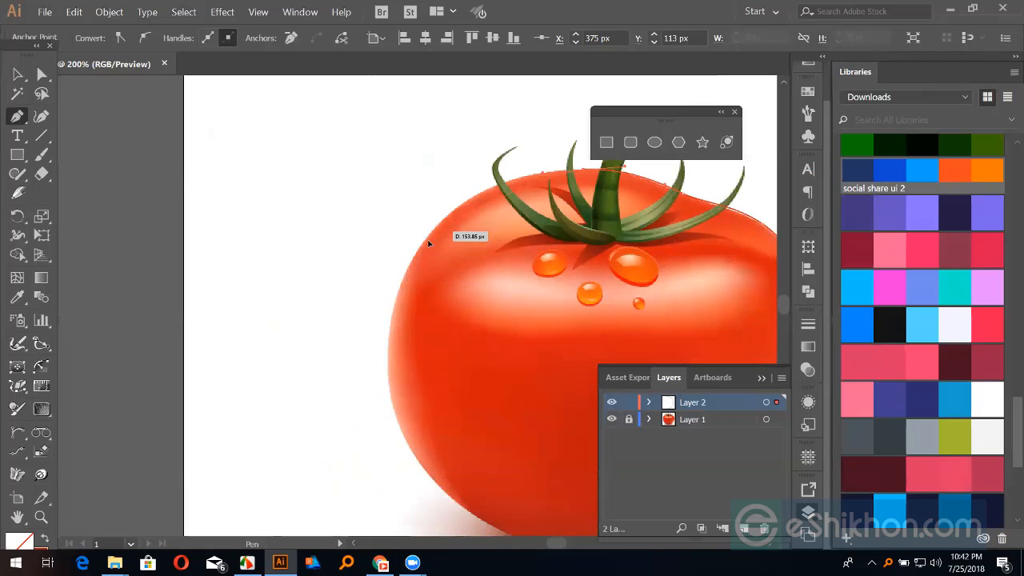
{"action": "left_click_drag", "start_coordinate": [403, 267], "coordinate": [250, 244]}
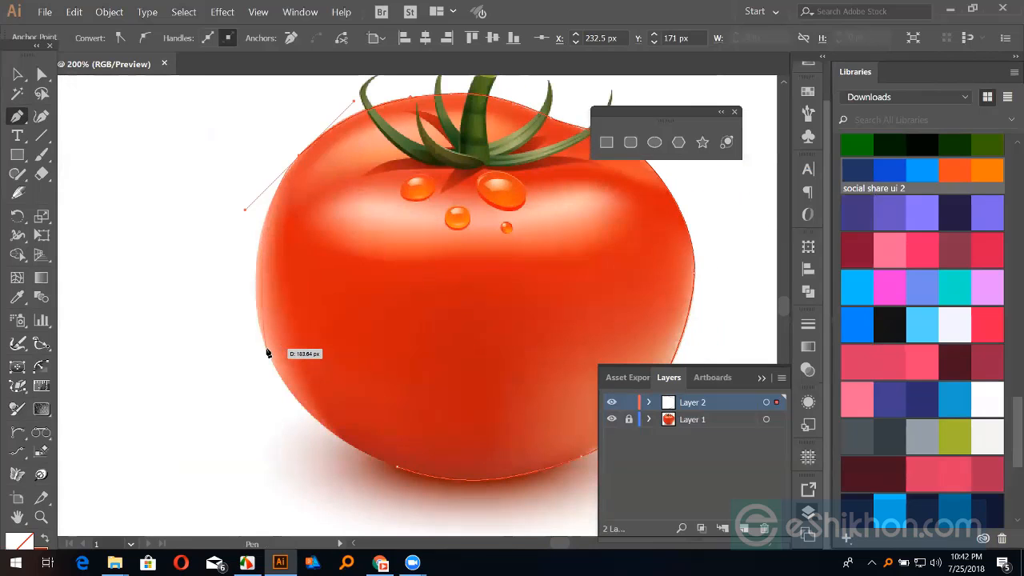
{"action": "left_click_drag", "start_coordinate": [266, 351], "coordinate": [280, 382]}
{"action": "left_click_drag", "start_coordinate": [350, 416], "coordinate": [217, 335]}
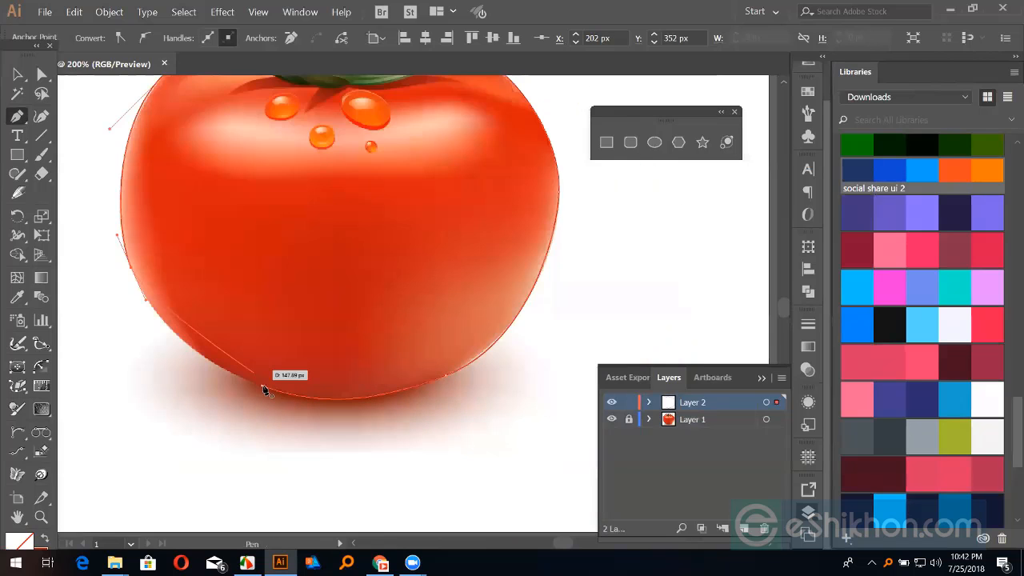
{"action": "left_click_drag", "start_coordinate": [264, 389], "coordinate": [334, 413]}
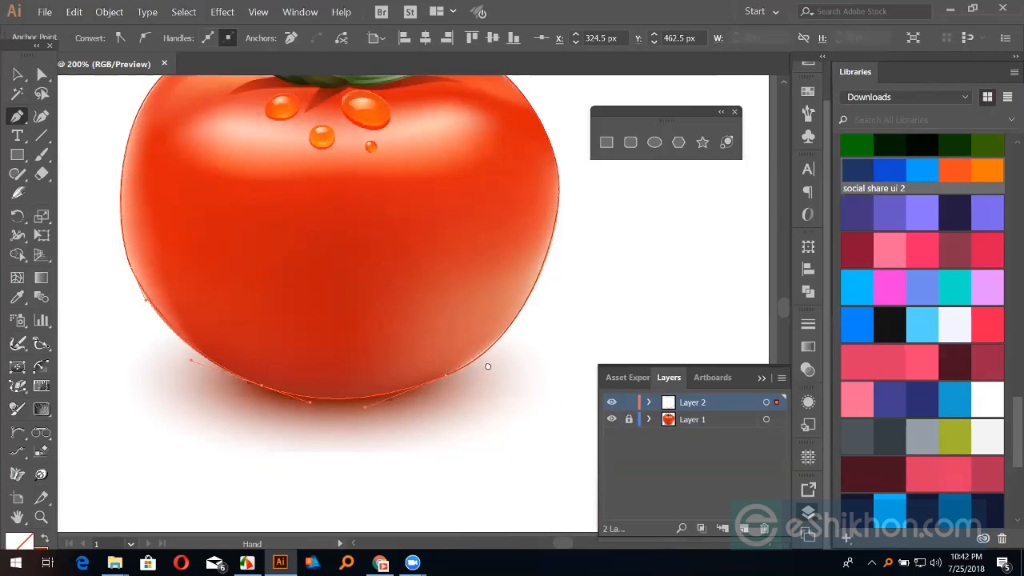
- Adjust the direction handles of the lower right and right side anchors to fit the tomato's edge
{"action": "scroll", "coordinate": [485, 366], "scroll_direction": "up", "scroll_amount": 3}
{"action": "scroll", "coordinate": [485, 365], "scroll_direction": "right", "scroll_amount": 3}
{"action": "key", "text": "a"}
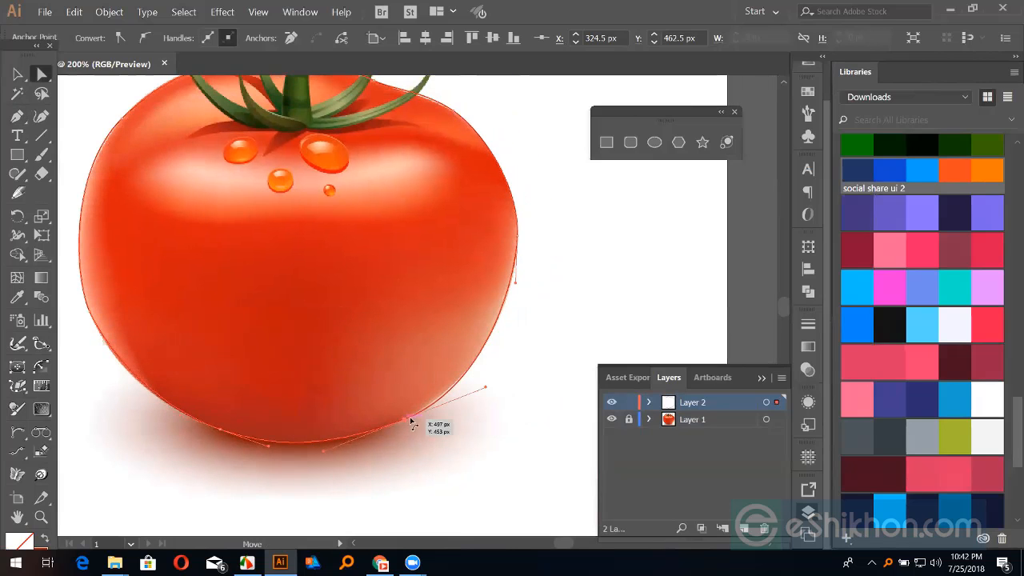
{"action": "left_click_drag", "start_coordinate": [411, 422], "coordinate": [474, 391]}
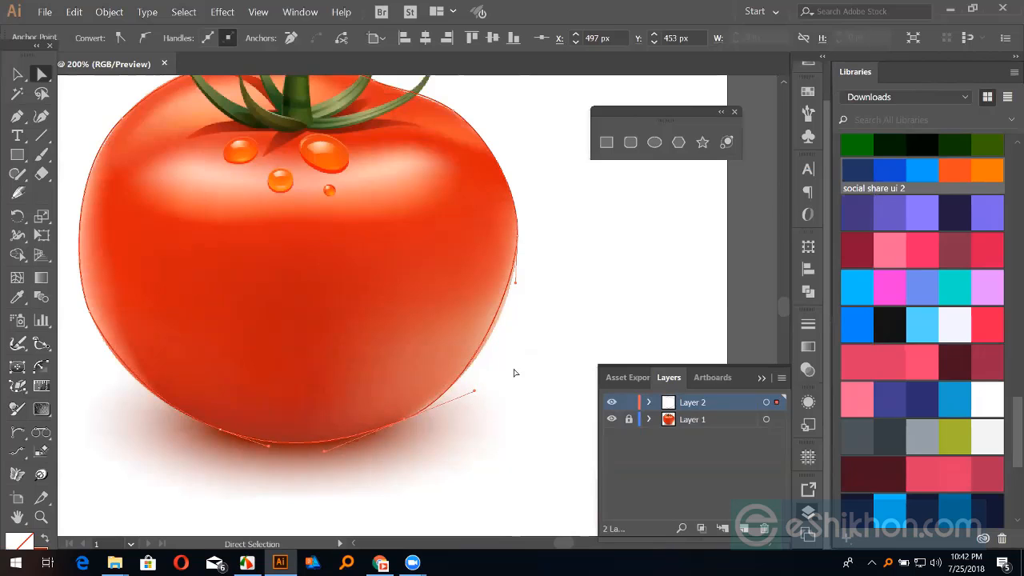
{"action": "left_click_drag", "start_coordinate": [516, 284], "coordinate": [517, 304]}
{"action": "left_click_drag", "start_coordinate": [560, 240], "coordinate": [571, 345]}
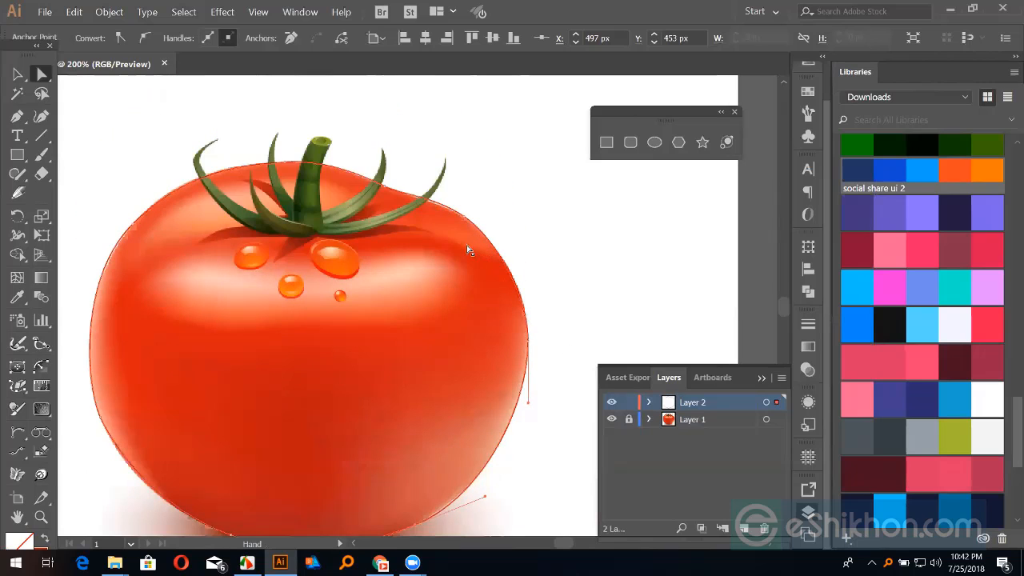
{"action": "scroll", "coordinate": [461, 241], "scroll_direction": "up", "scroll_amount": 1}
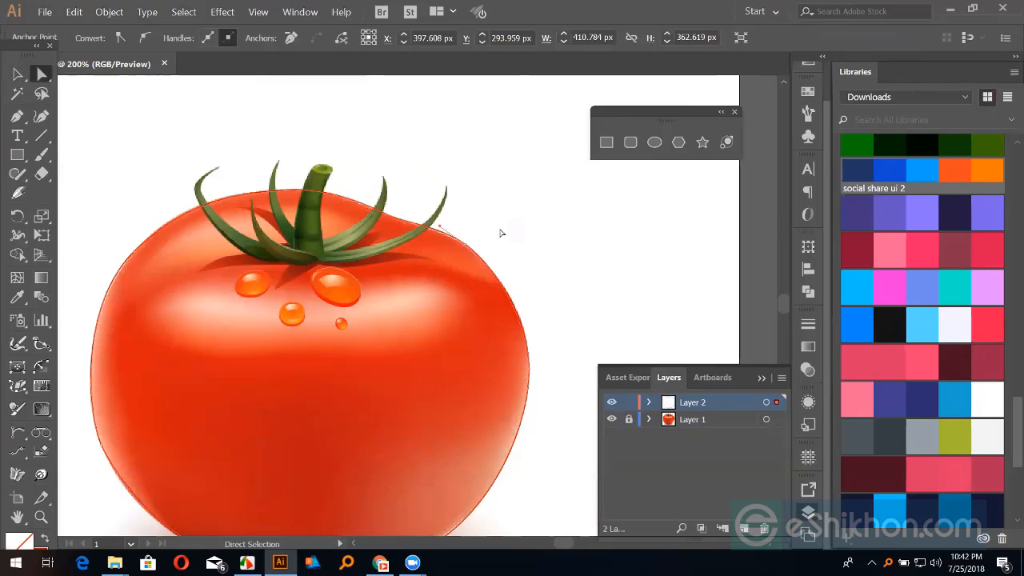
{"action": "left_click", "coordinate": [469, 240]}
- Select the whole traced tomato path and swap its stroke and fill to give it a solid red fill
{"action": "left_click", "coordinate": [22, 73]}
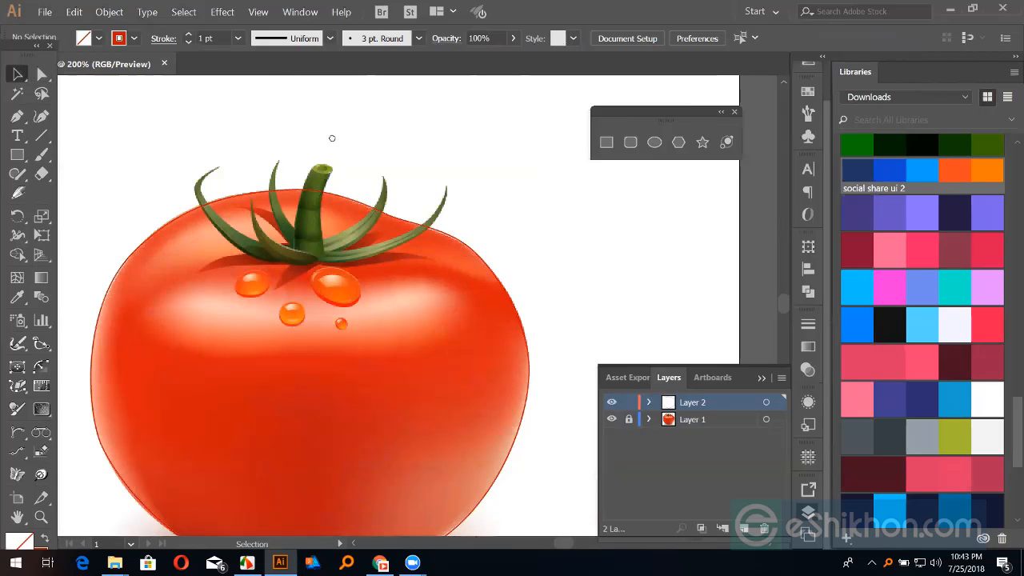
{"action": "scroll", "coordinate": [343, 200], "scroll_direction": "left", "scroll_amount": 3}
{"action": "left_click", "coordinate": [278, 233]}
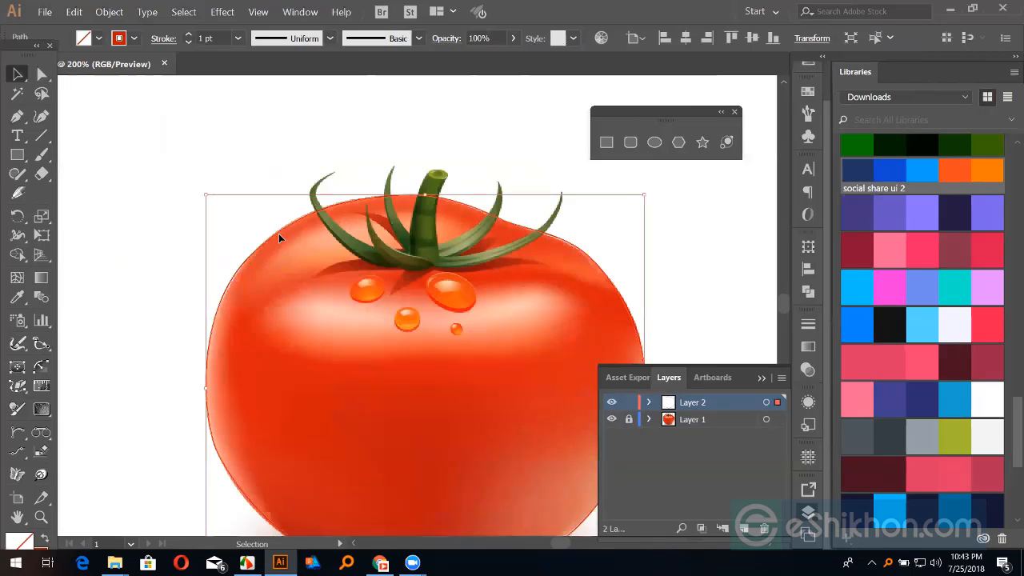
{"action": "scroll", "coordinate": [332, 235], "scroll_direction": "down", "scroll_amount": 2}
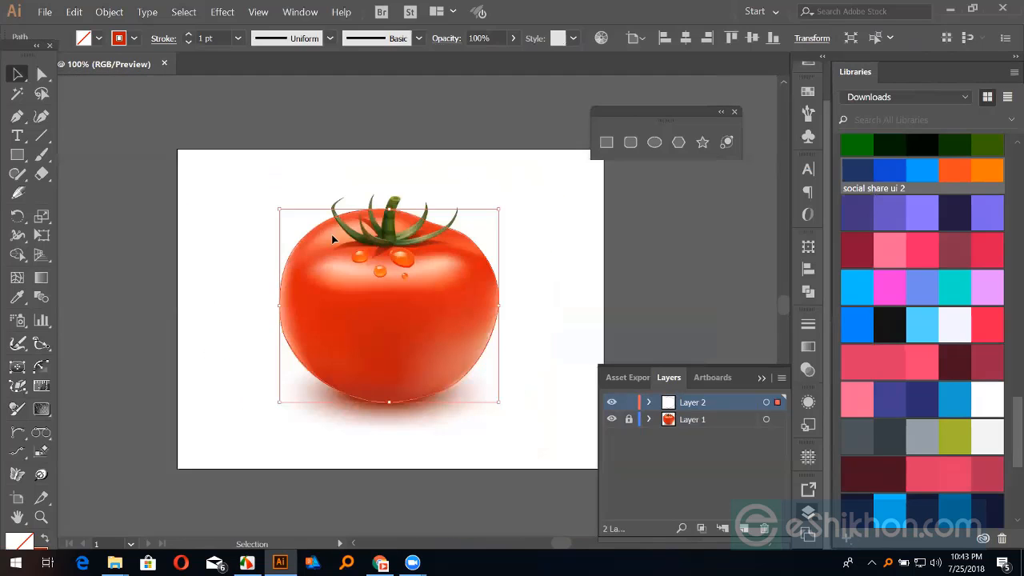
{"action": "left_click_drag", "start_coordinate": [333, 238], "coordinate": [324, 243]}
{"action": "key", "text": "shift+x"}
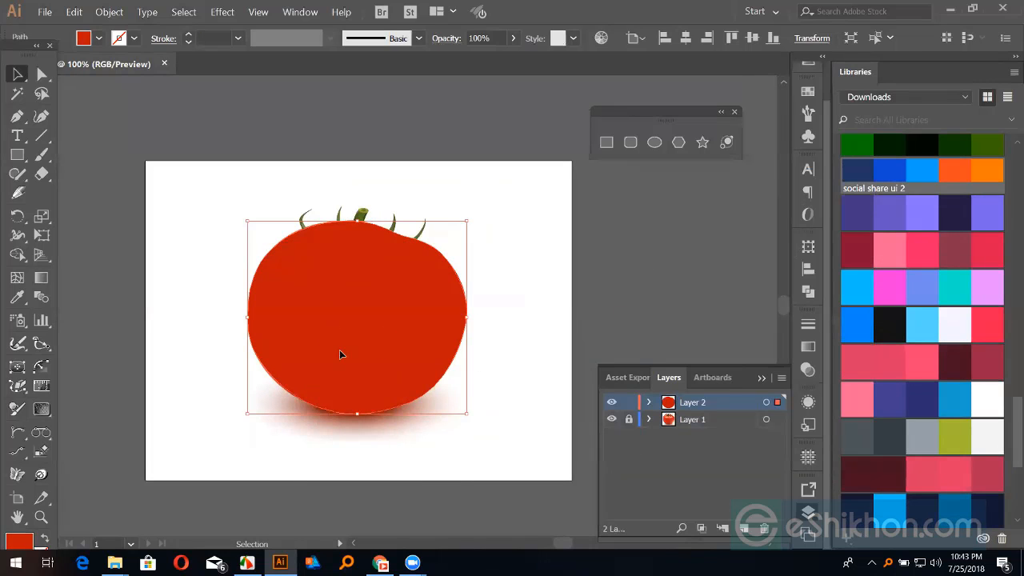
{"action": "key", "text": "shift+x"}
{"action": "key", "text": "shift+x"}
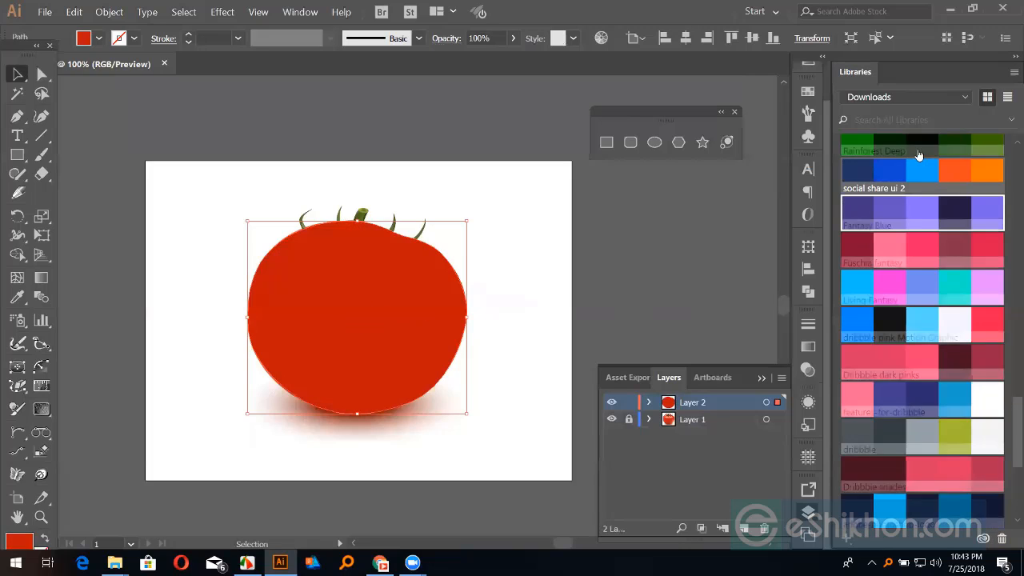
- Change the traced tomato shape's fill to the bright green swatch
{"action": "scroll", "coordinate": [919, 154], "scroll_direction": "up", "scroll_amount": 10}
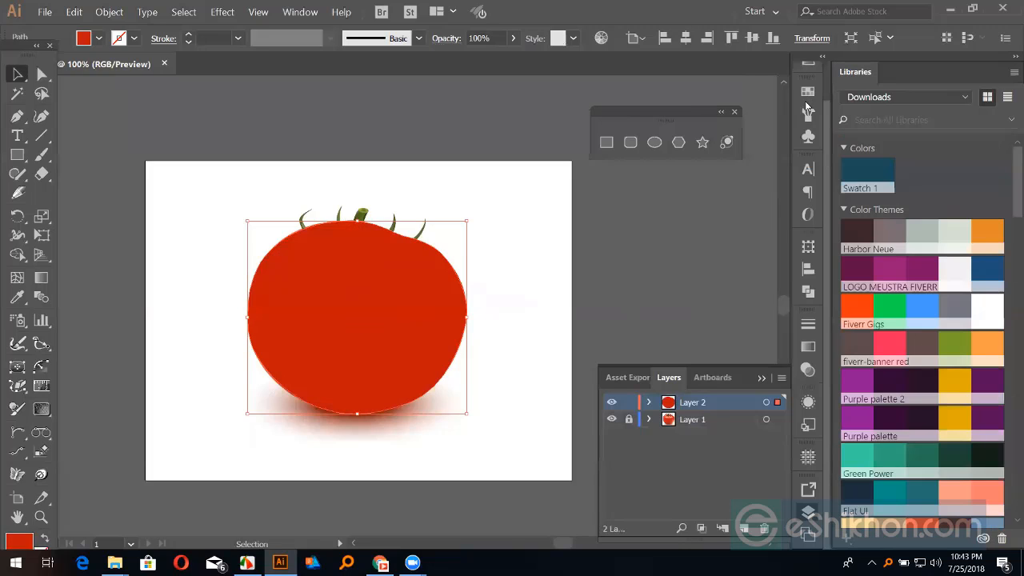
{"action": "left_click", "coordinate": [808, 92]}
{"action": "left_click", "coordinate": [676, 134]}
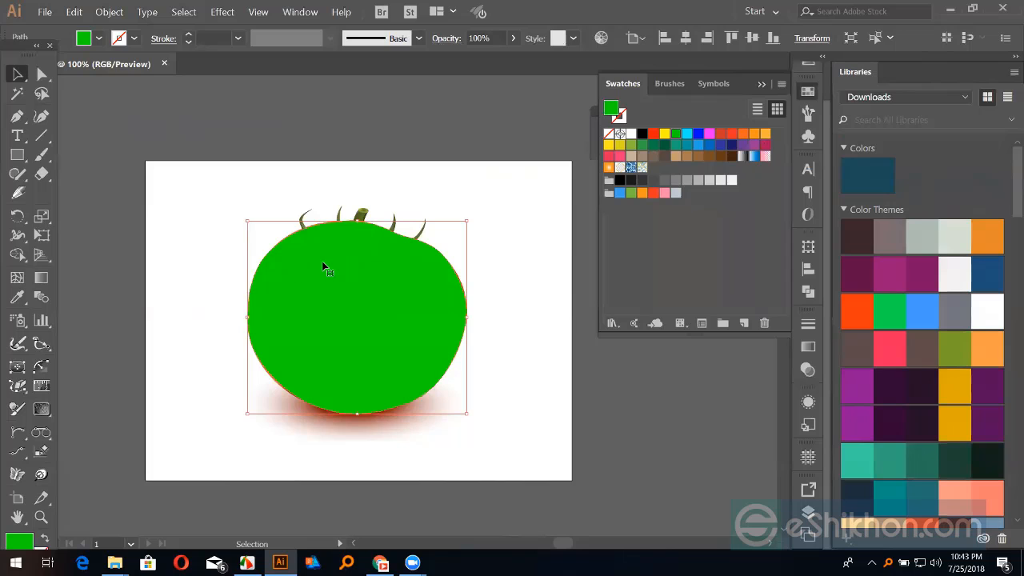
{"action": "left_click", "coordinate": [512, 219]}
{"action": "left_click", "coordinate": [358, 310]}
{"action": "left_click", "coordinate": [759, 86]}
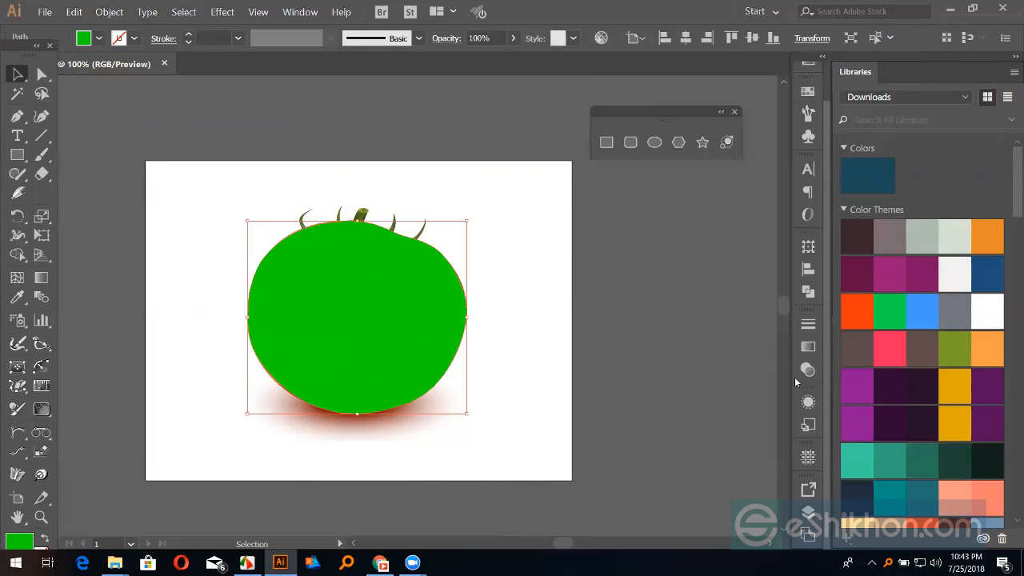
- Turn off Preview in the layer options of Layer 2 to show its path as an outline, and deselect the path
{"action": "left_click", "coordinate": [808, 513]}
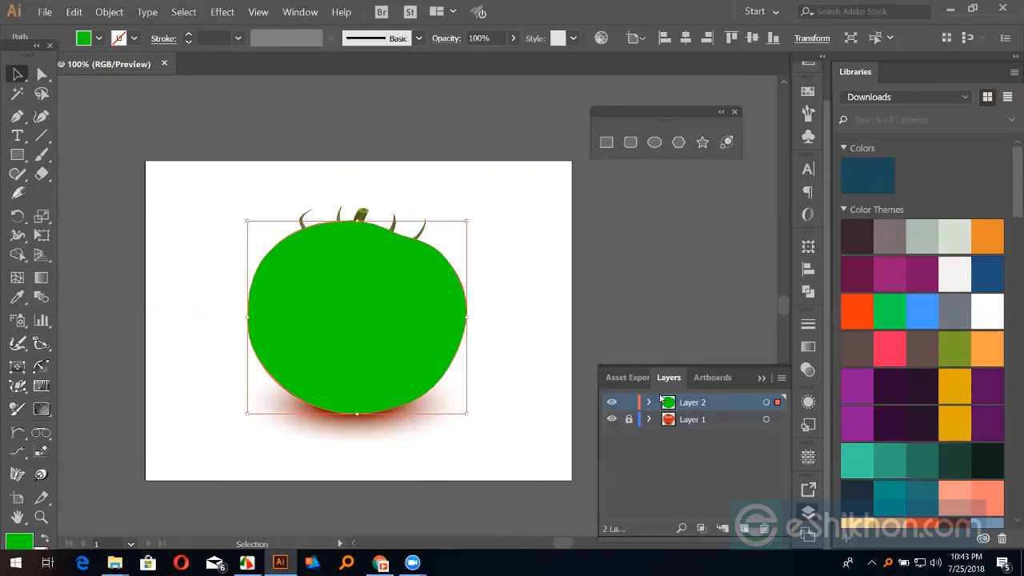
{"action": "double_click", "coordinate": [728, 406]}
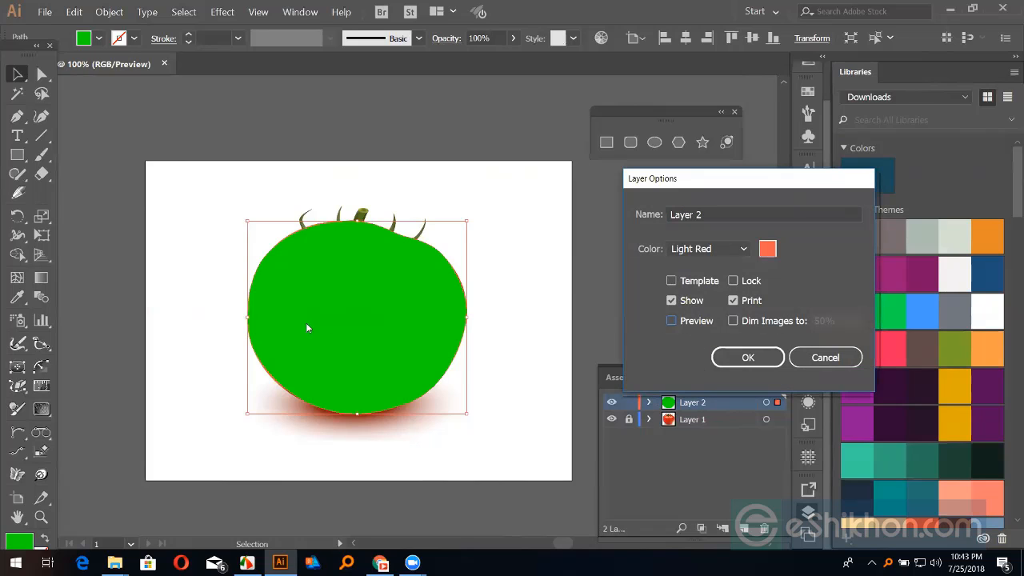
{"action": "left_click", "coordinate": [743, 359]}
{"action": "key", "text": "ctrl+y"}
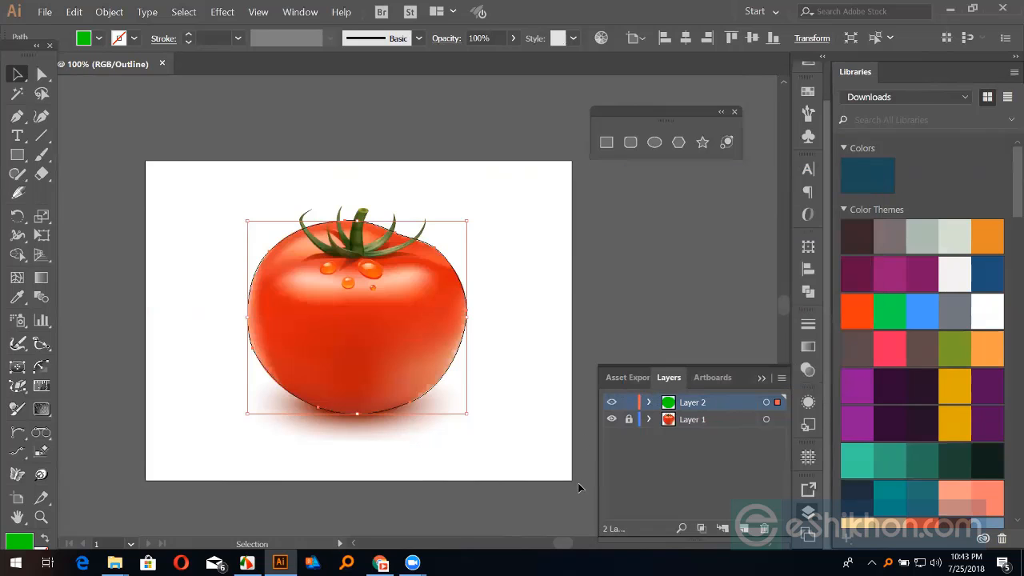
{"action": "left_click", "coordinate": [554, 394]}
{"action": "key", "text": "a"}
{"action": "key", "text": "ctrl+equal"}
{"action": "key", "text": "ctrl+equal"}
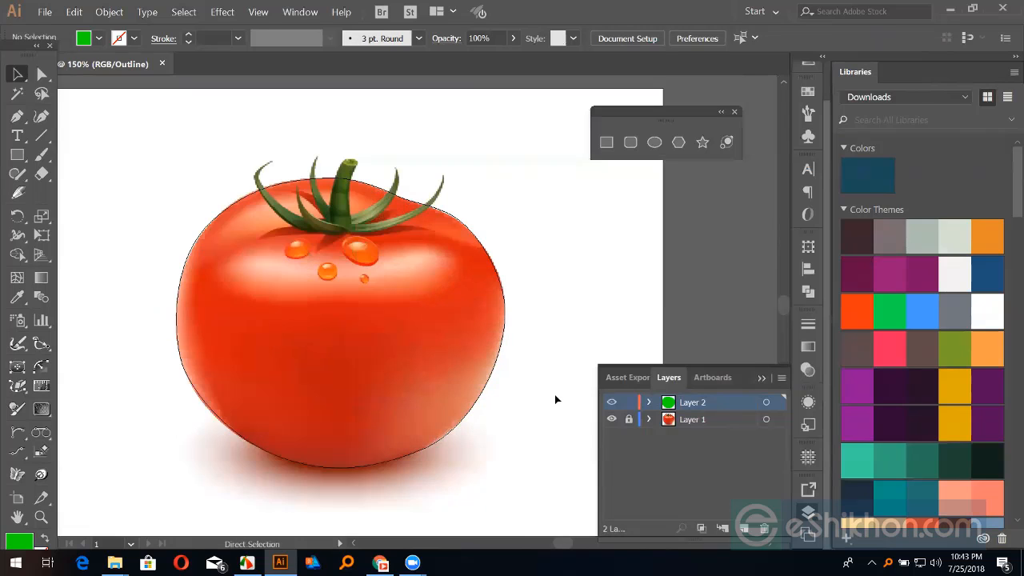
{"action": "key", "text": "v"}
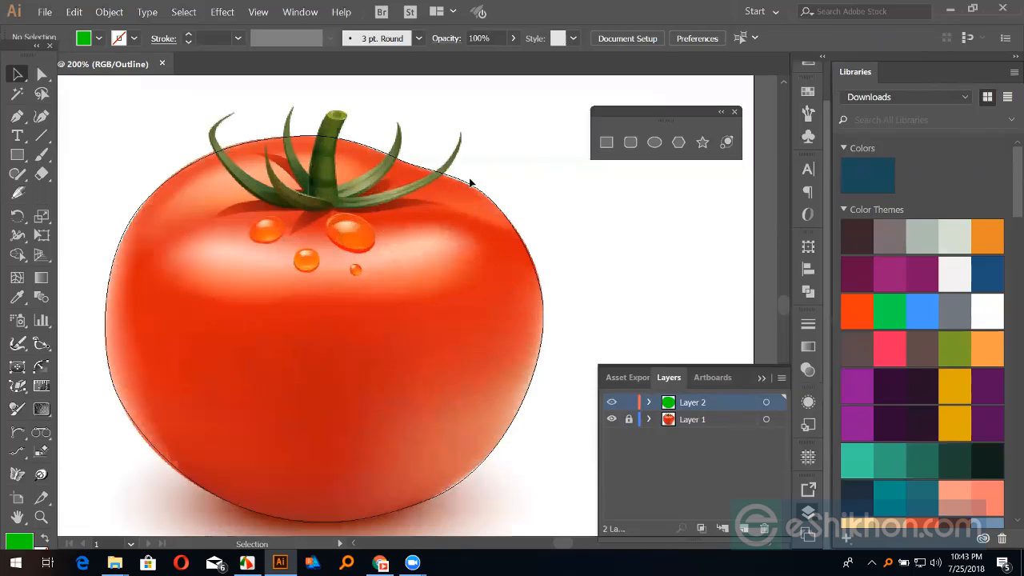